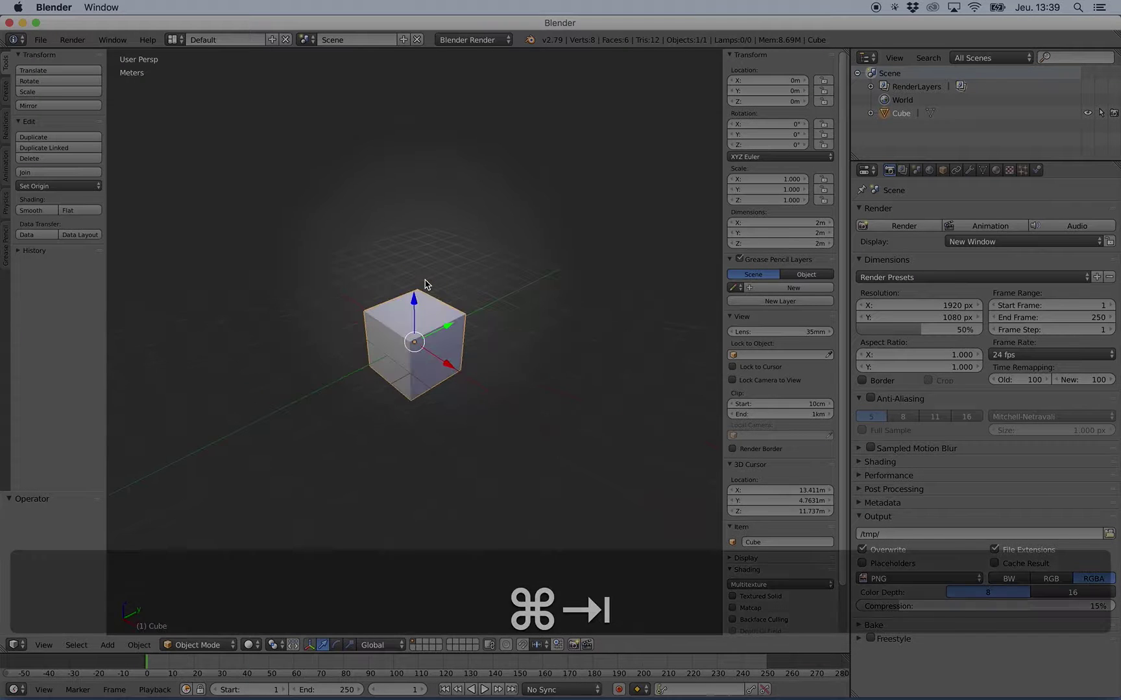
- Switch to the Finder and browse the reference images element1.jpg to element3.jpg in the esvmd_17_19_element folder
key(super+Tab)
key(super+Tab)
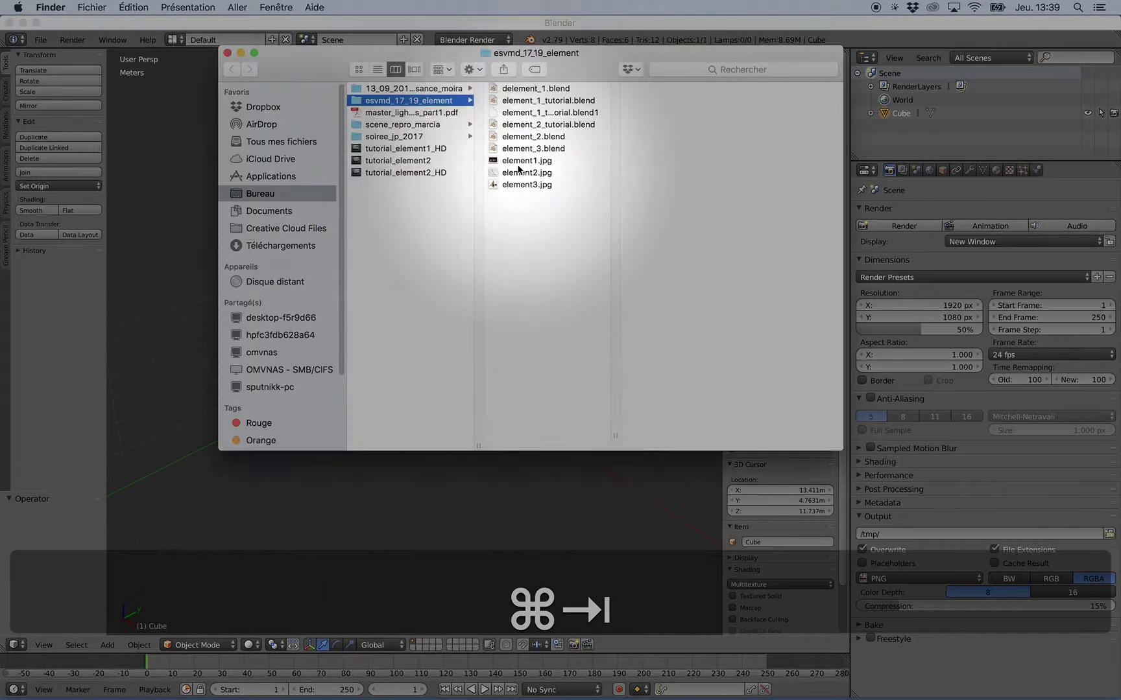
click(517, 163)
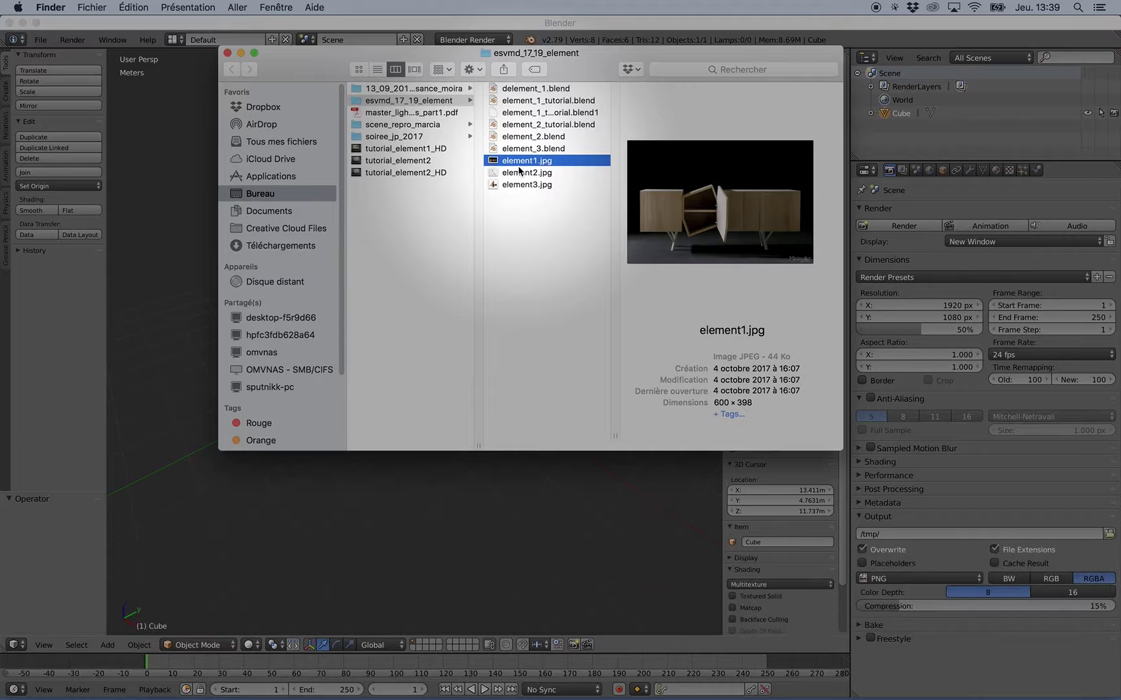
key(Down)
key(Down)
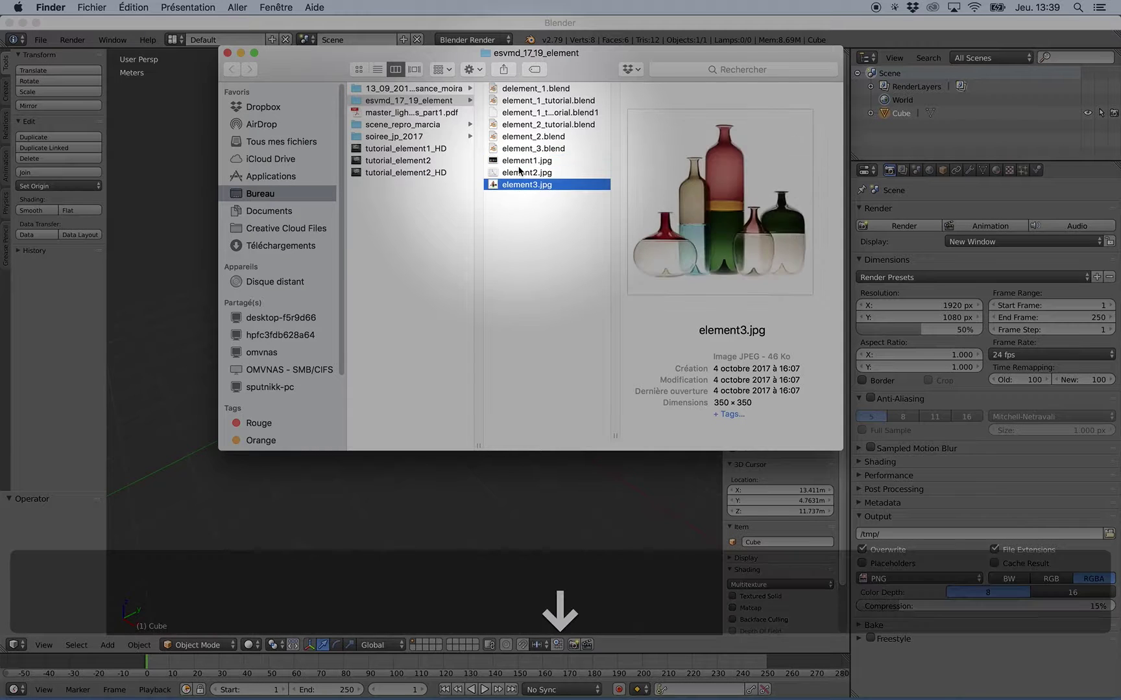
key(Up)
key(Up)
key(Down)
- Preview element3.jpg enlarged to examine the shapes of the glass bottles, and return to Blender
key(space)
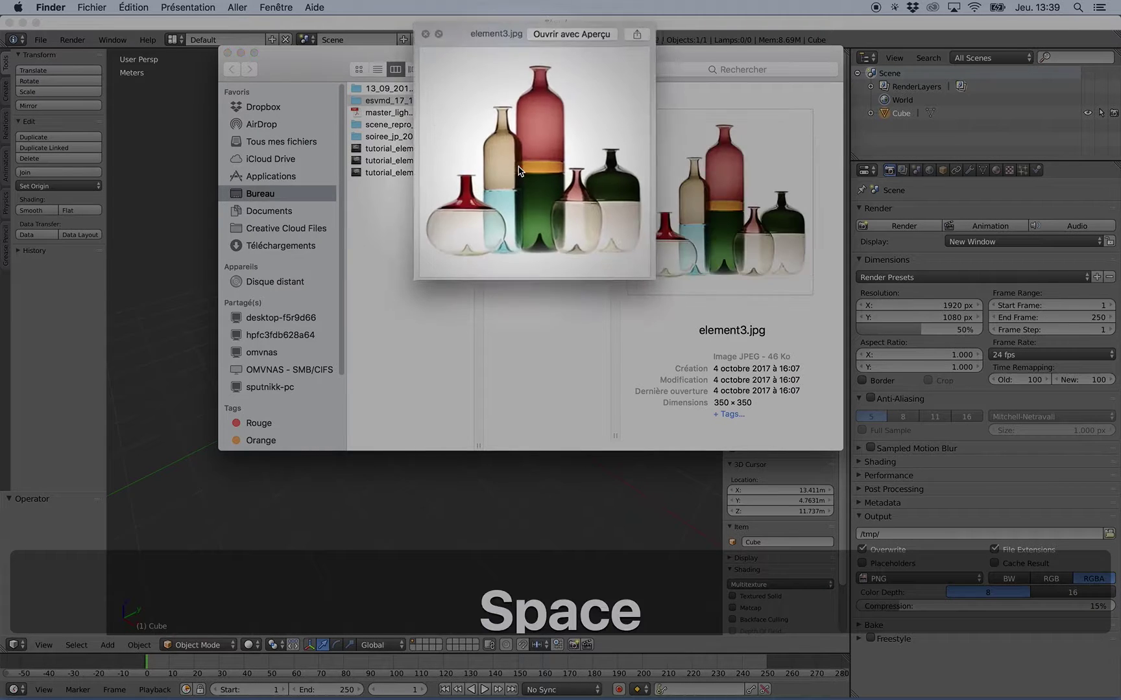
key(space)
key(Up)
key(Up)
key(Down)
key(Down)
key(space)
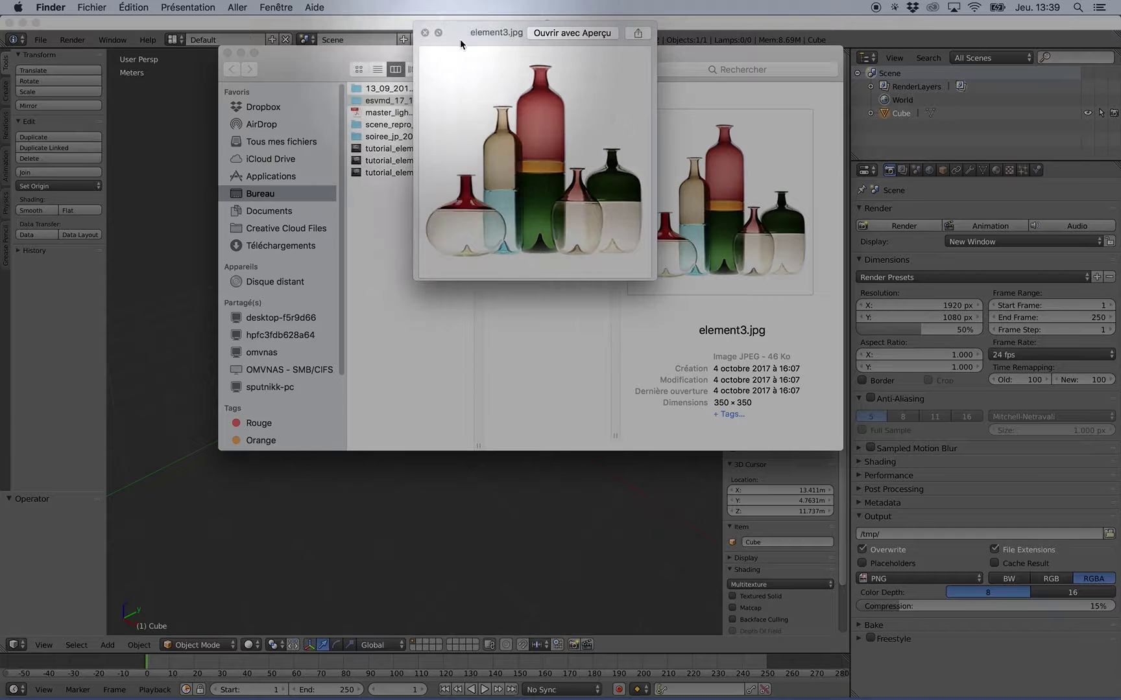
drag(464, 39, 479, 61)
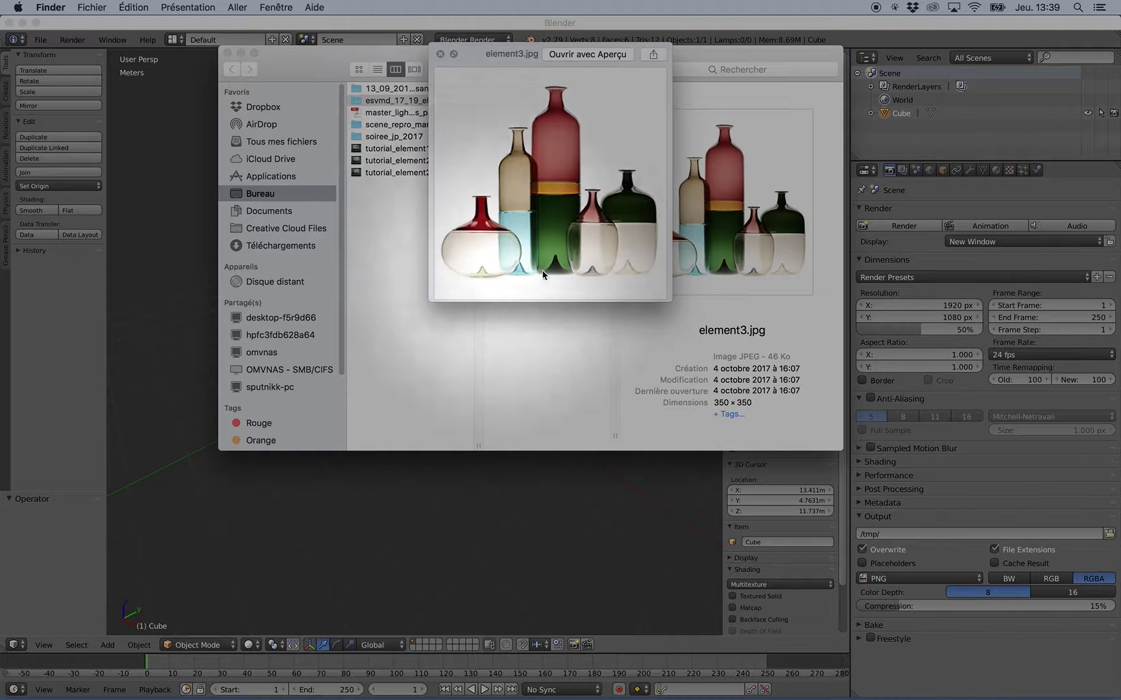
key(space)
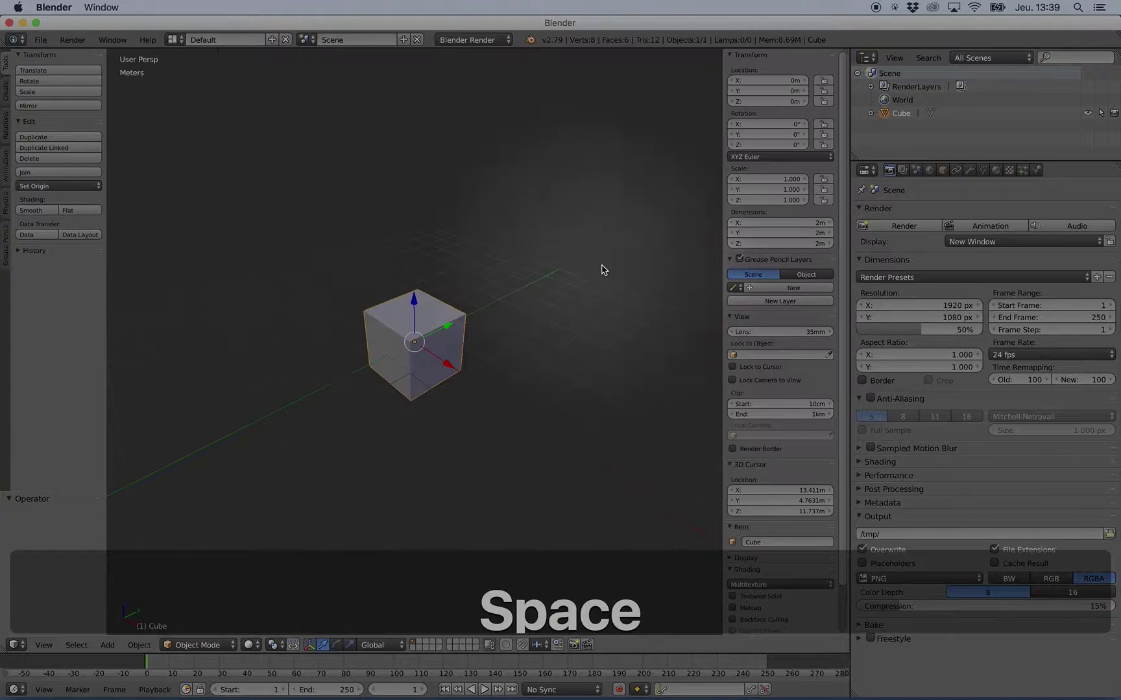
- Show the cube in front orthographic view with wireframe shading
middle_drag(575, 283, 533, 266)
key(x)
shift+middle_drag(501, 351, 431, 316)
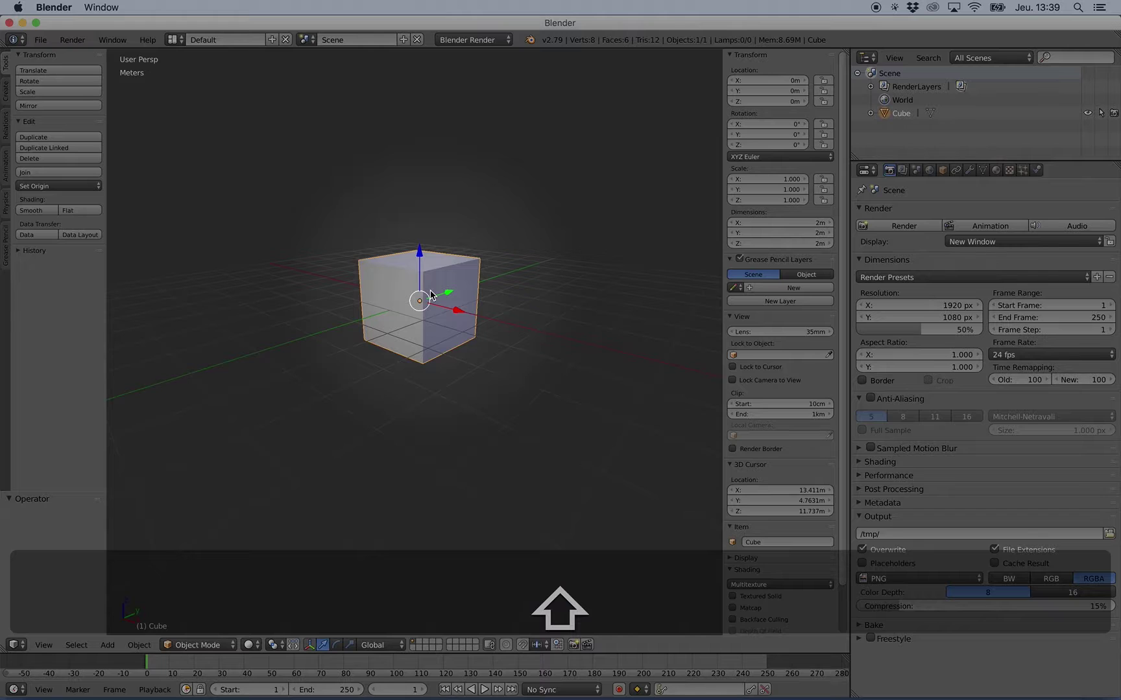
key(1)
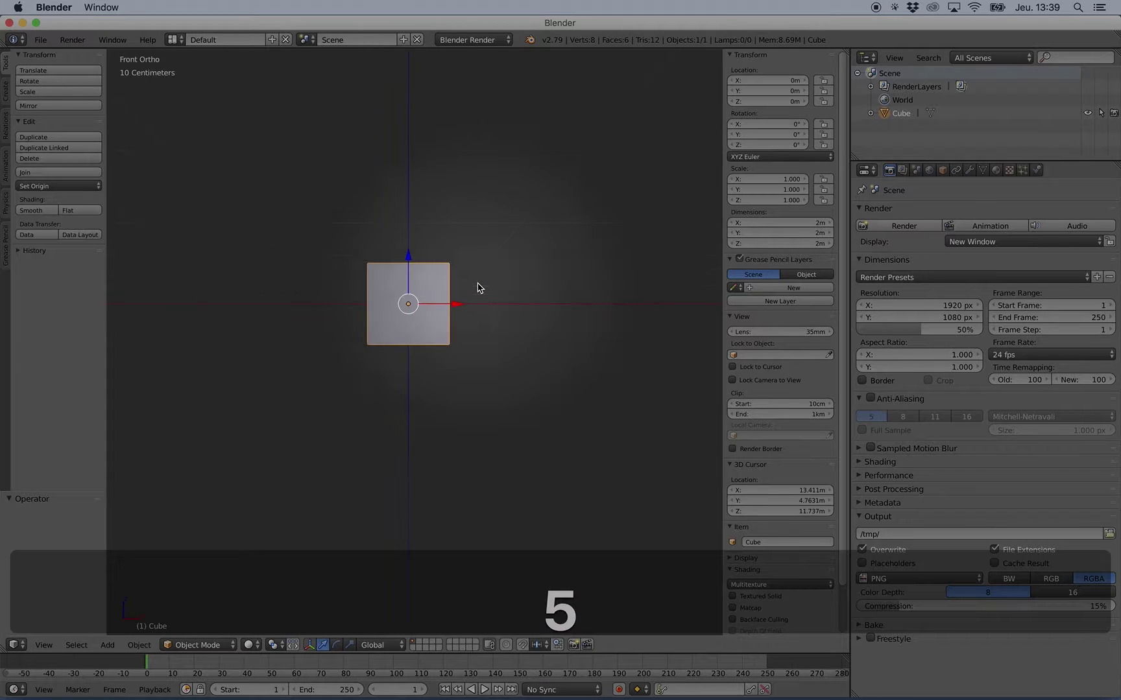
scroll(461, 316, up, 3)
shift+middle_drag(461, 316, 572, 403)
key(z)
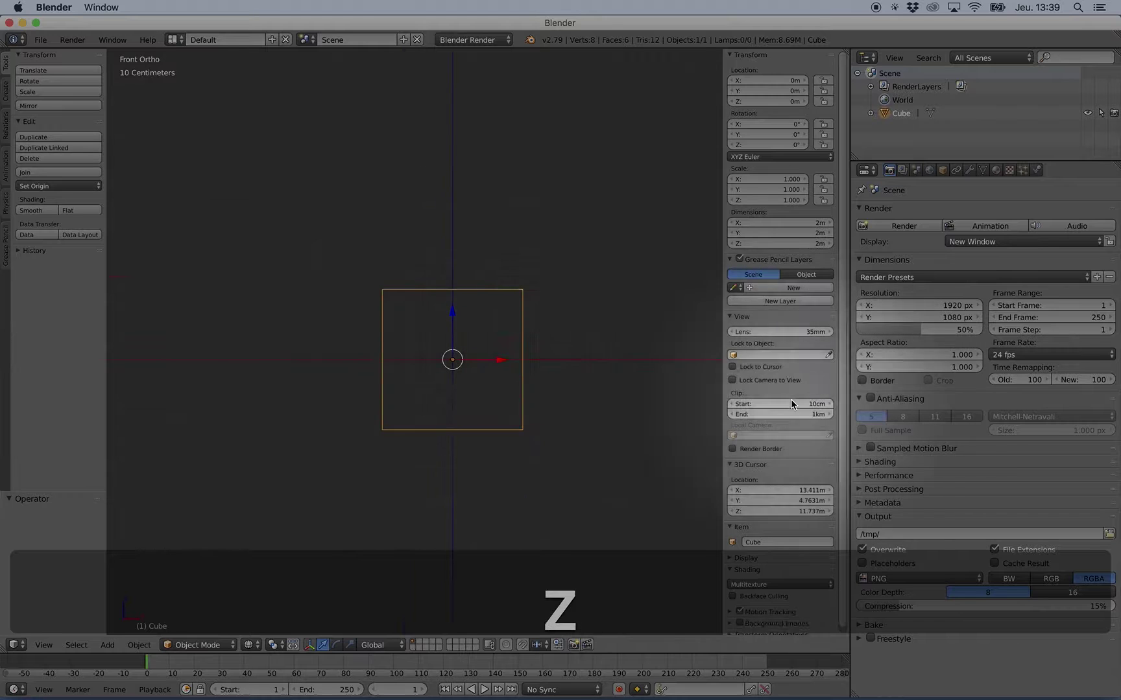
- Enable background images for the 3D viewport and add a new background image slot
scroll(790, 401, down, 1)
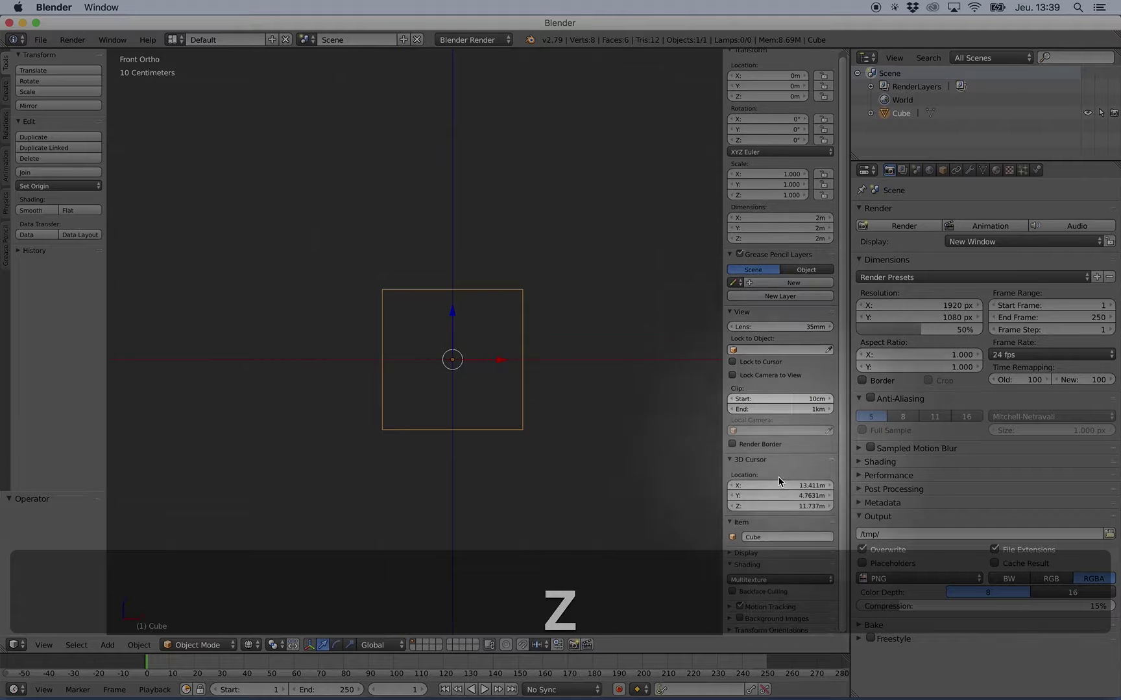
click(733, 620)
key(n)
key(n)
key(n)
key(n)
scroll(763, 400, down, 1)
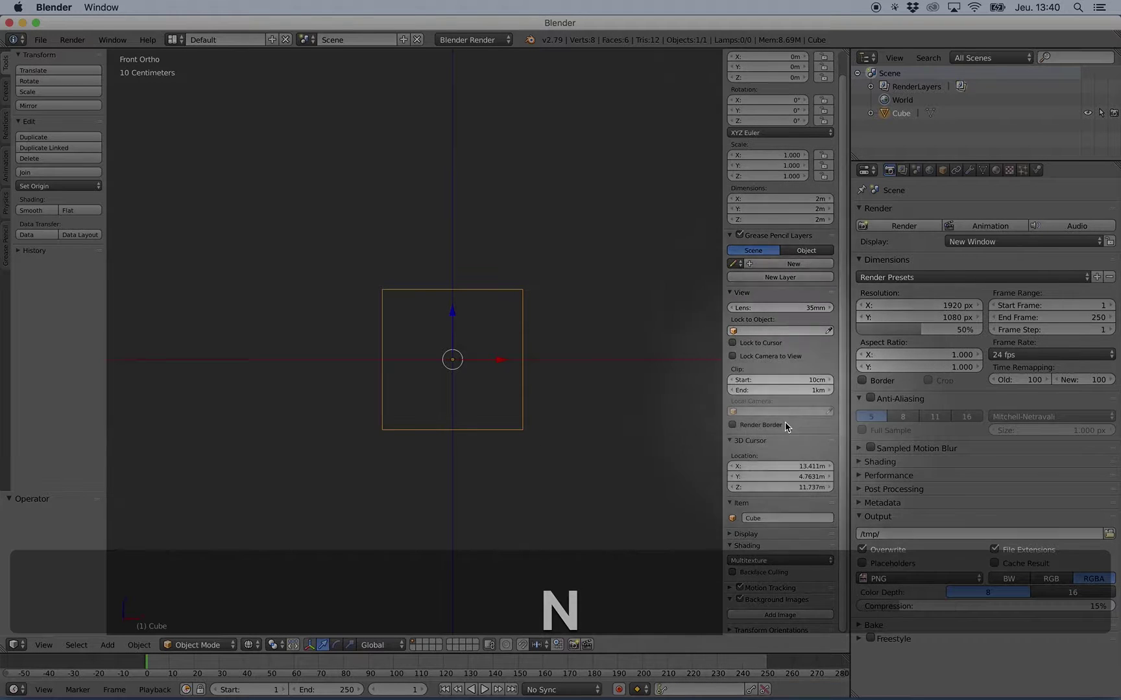
key(n)
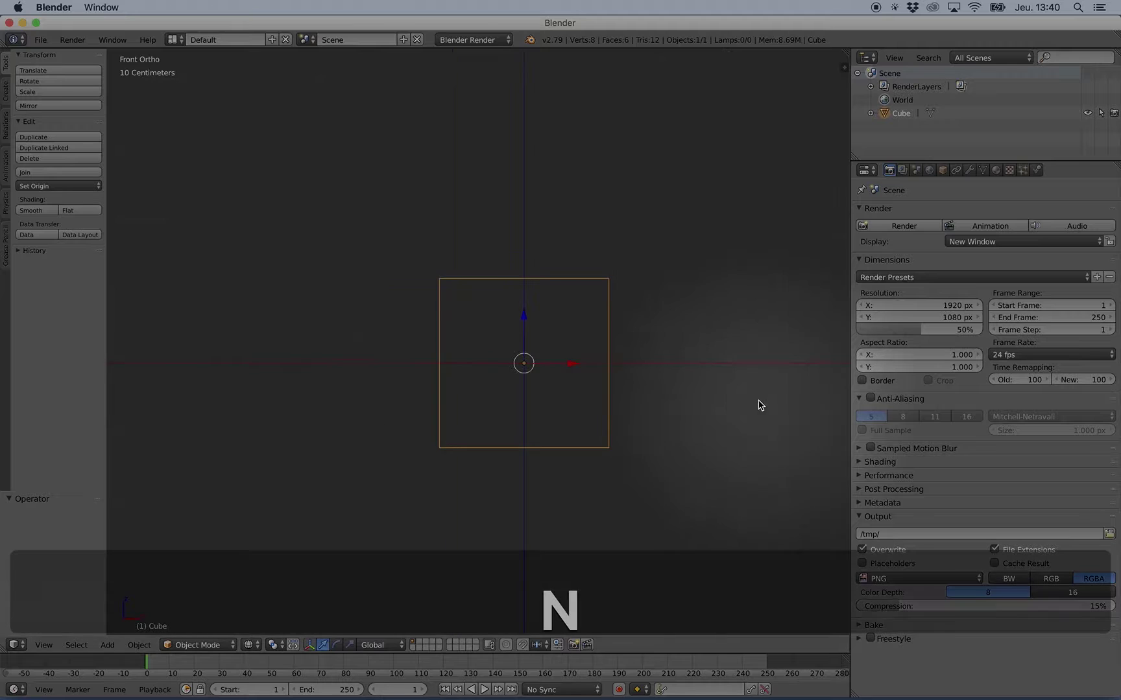
key(n)
scroll(755, 125, up, 1)
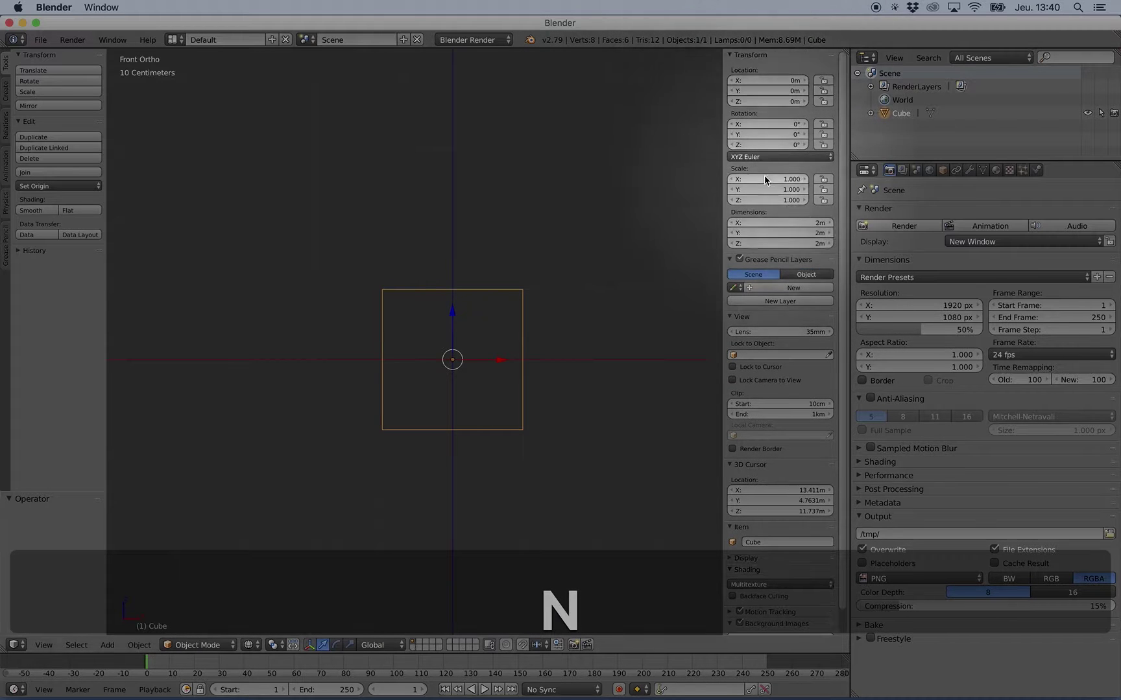
scroll(765, 194, down, 1)
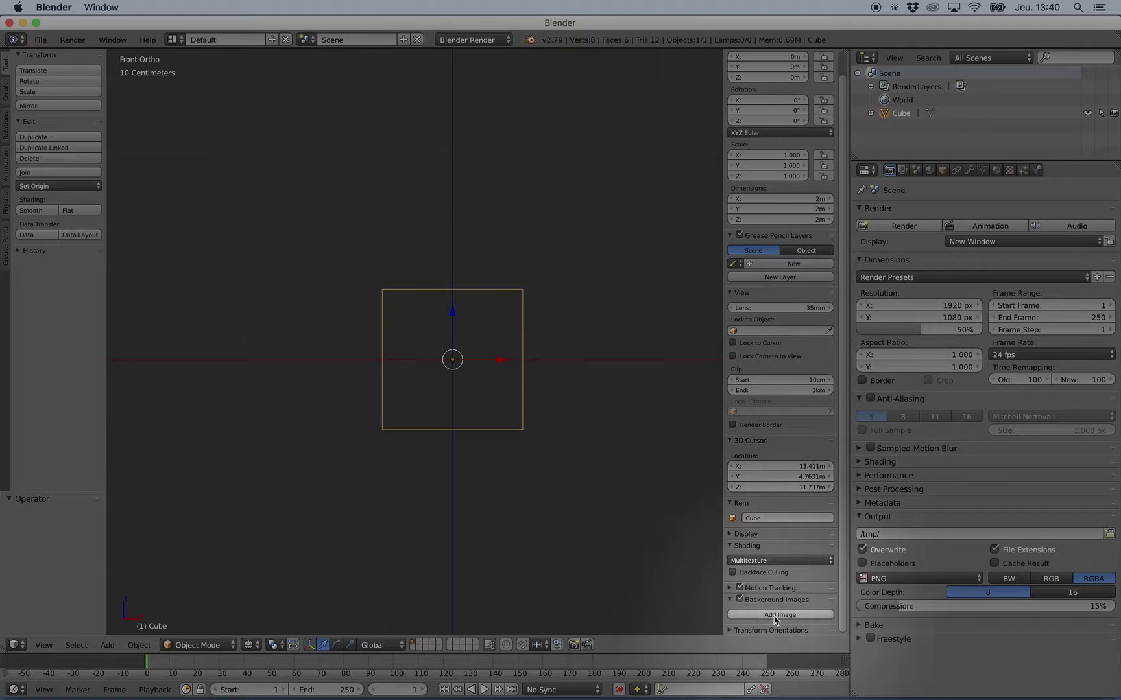
scroll(787, 480, down, 3)
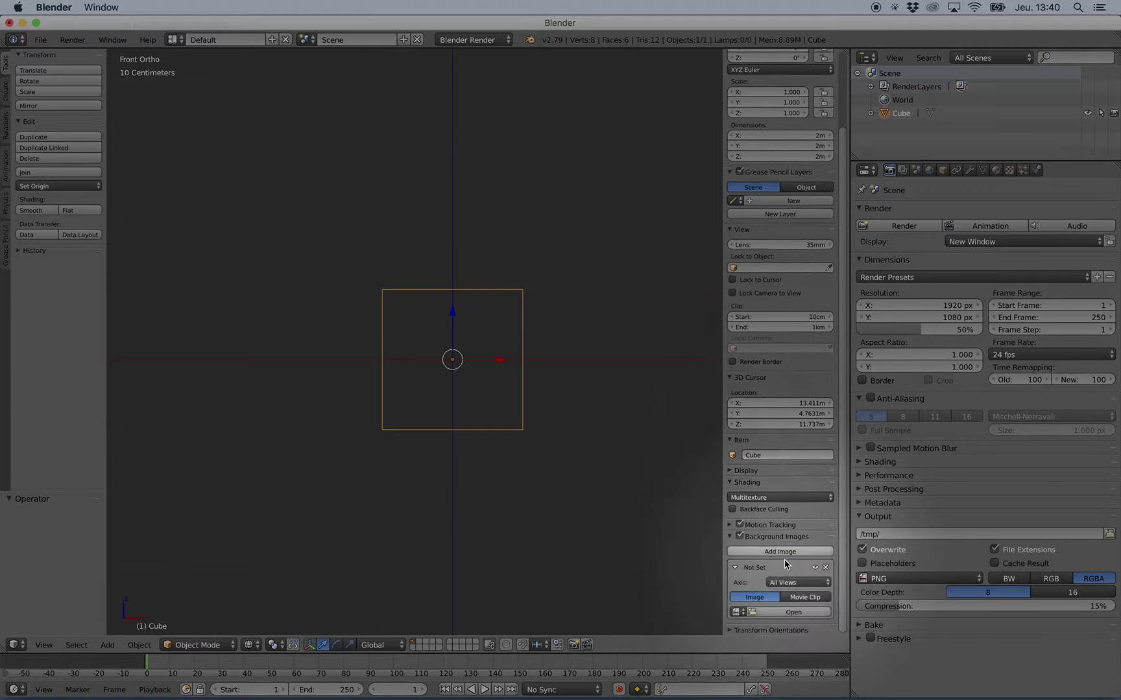
- Load element3.jpg from the esvmd_17_19_element folder on the Desktop as the background image
click(792, 612)
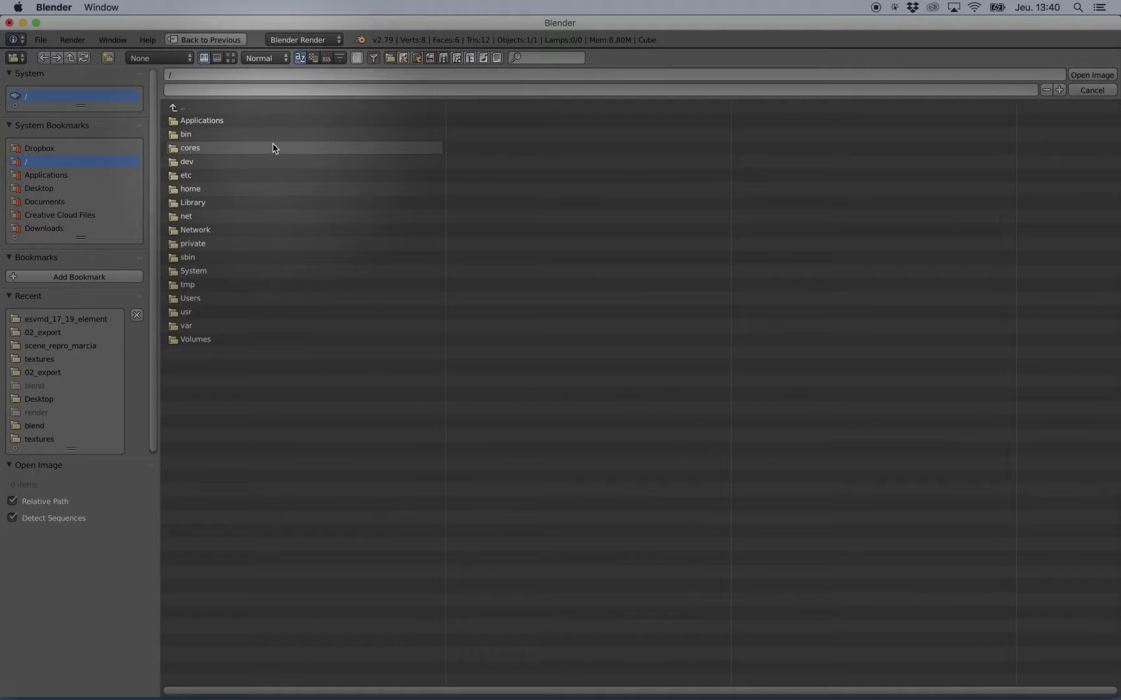
click(51, 189)
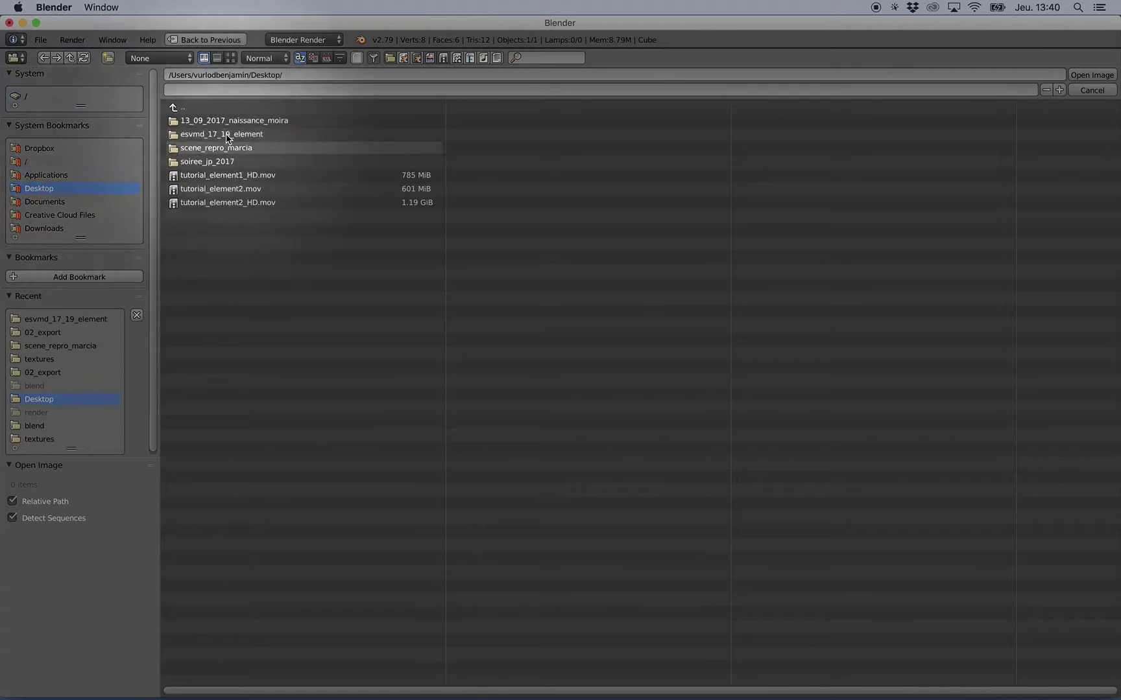
click(206, 135)
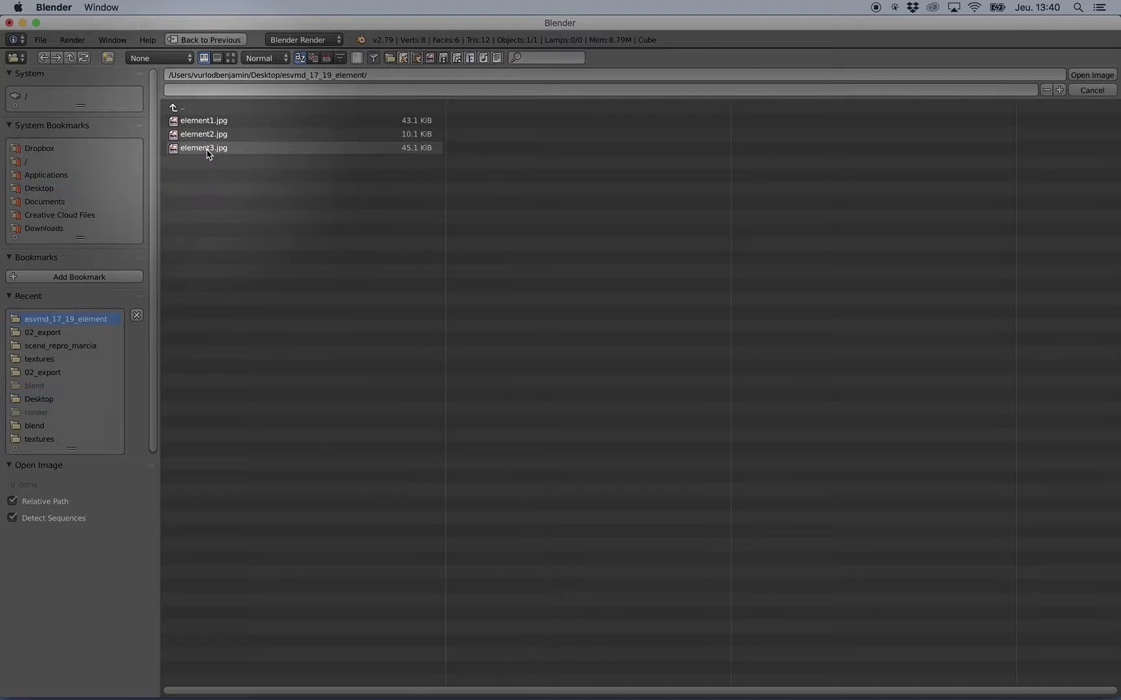
click(230, 58)
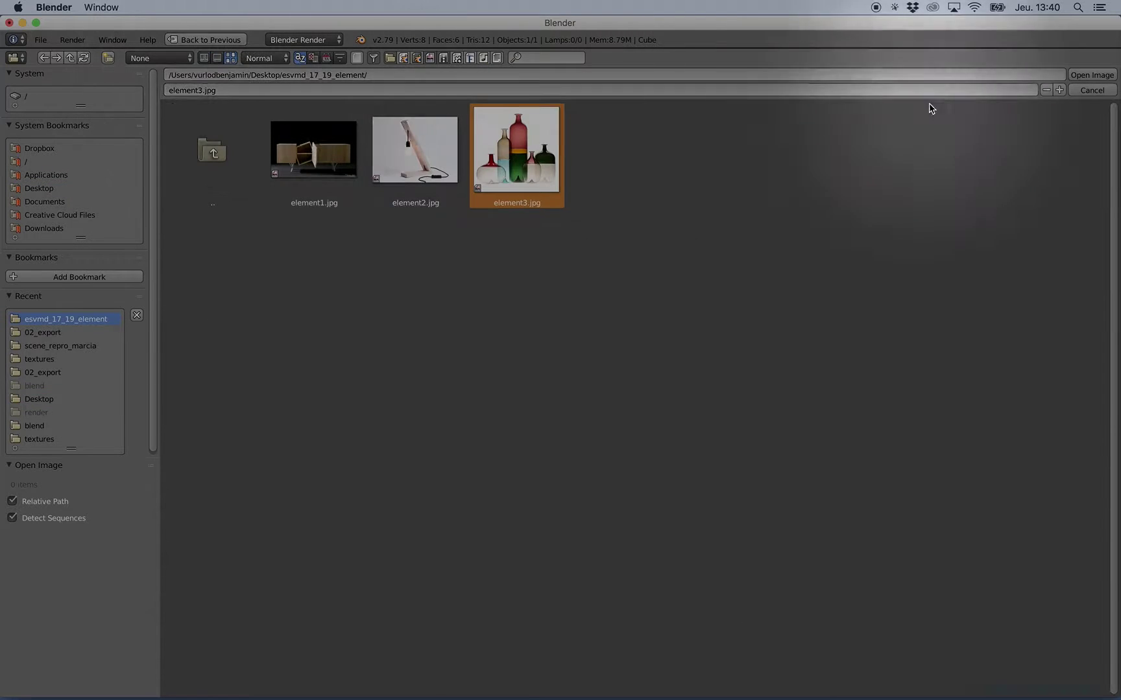
click(1084, 77)
scroll(505, 329, down, 4)
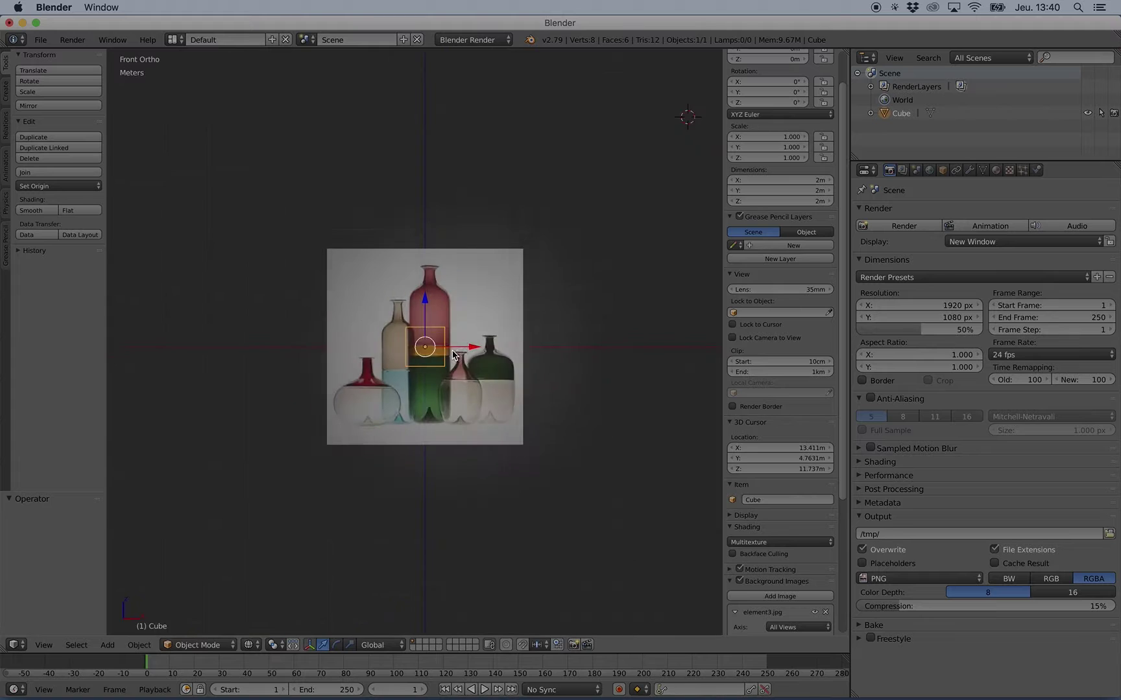
scroll(452, 348, up, 1)
- Save the scene as element_3_tutorial.blend in the esvmd_17_19_element folder
key(ctrl+w)
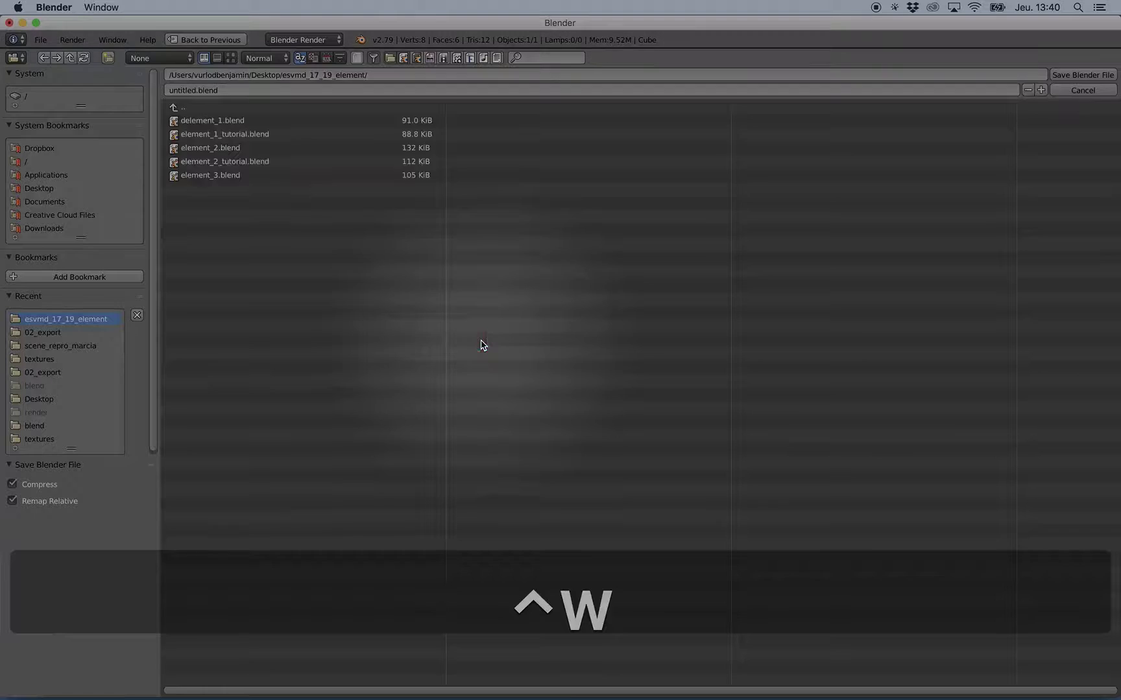
click(195, 90)
drag(194, 90, 114, 86)
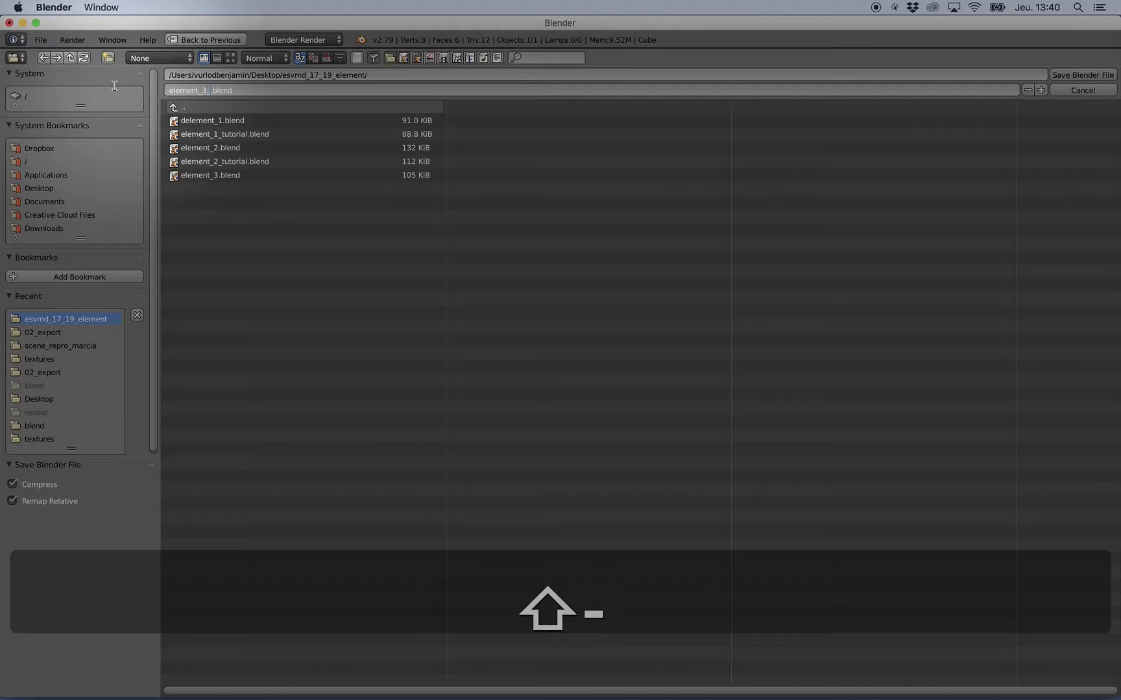
text(element_3_tutorial)
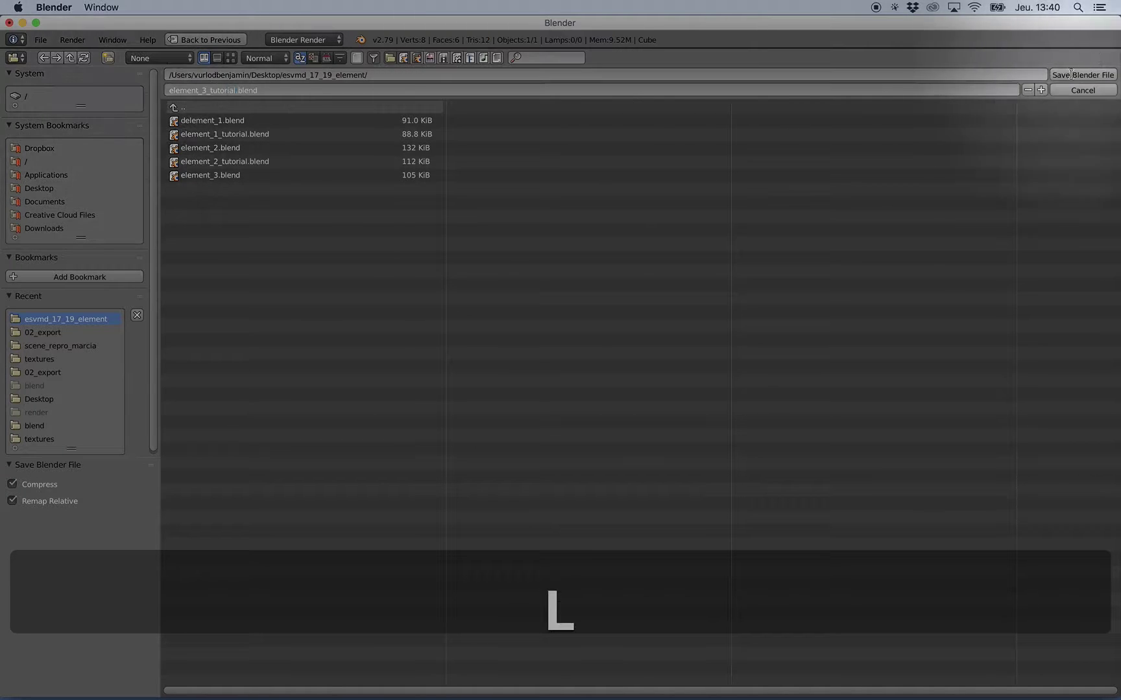
click(1082, 75)
- Set the background image's size to 15.2 m, its opacity to 0.404, and its offsets to X 4.2 and Y 4.8
scroll(389, 335, up, 3)
scroll(496, 318, down, 2)
shift+middle_drag(491, 332, 515, 301)
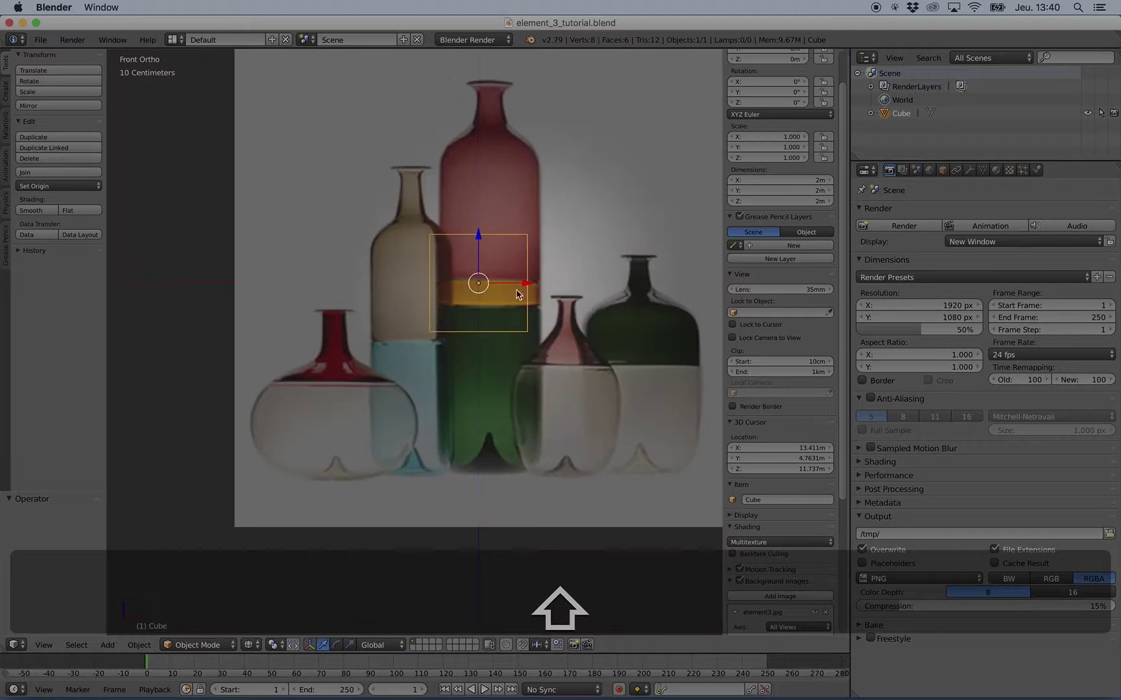
shift+middle_drag(475, 373, 510, 304)
scroll(760, 598, down, 7)
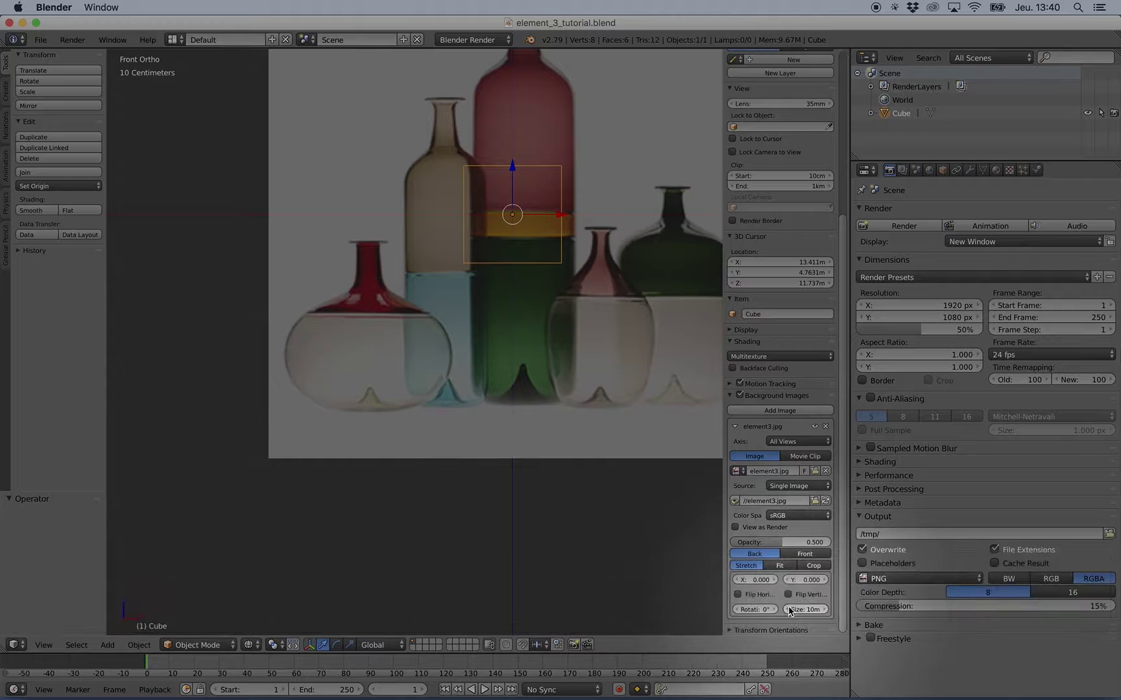
drag(797, 609, 817, 609)
drag(778, 542, 753, 579)
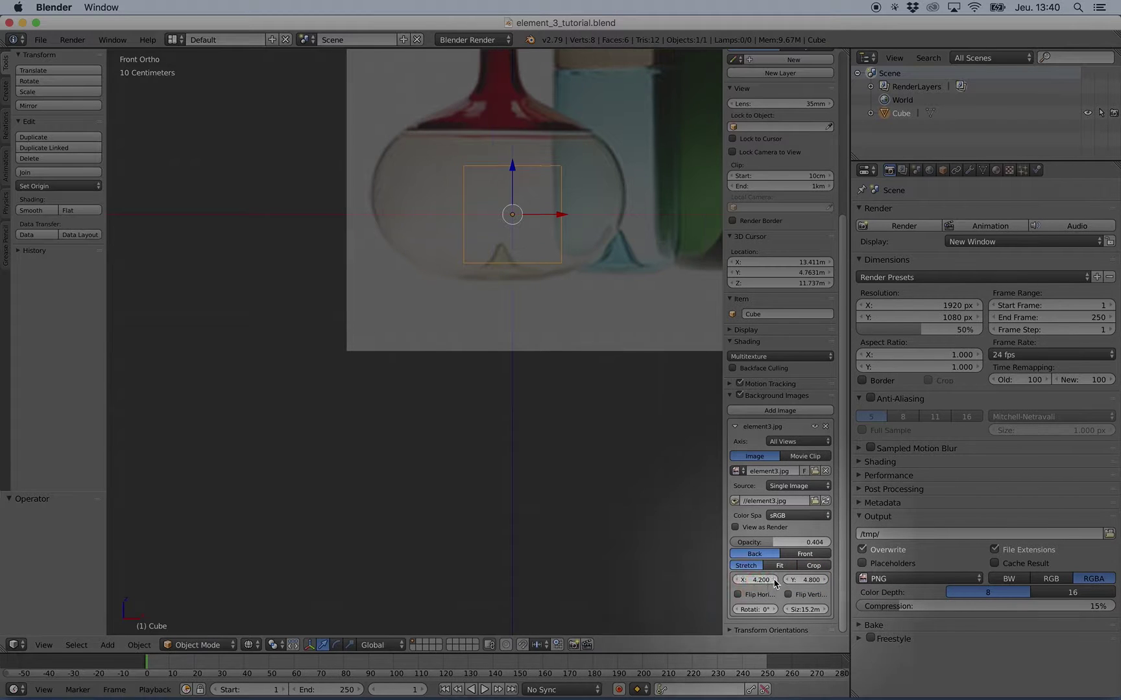
- Fine-tune the background image's X offset to centre the round, red-necked bottle on the vertical axis
click(775, 580)
click(775, 579)
click(775, 579)
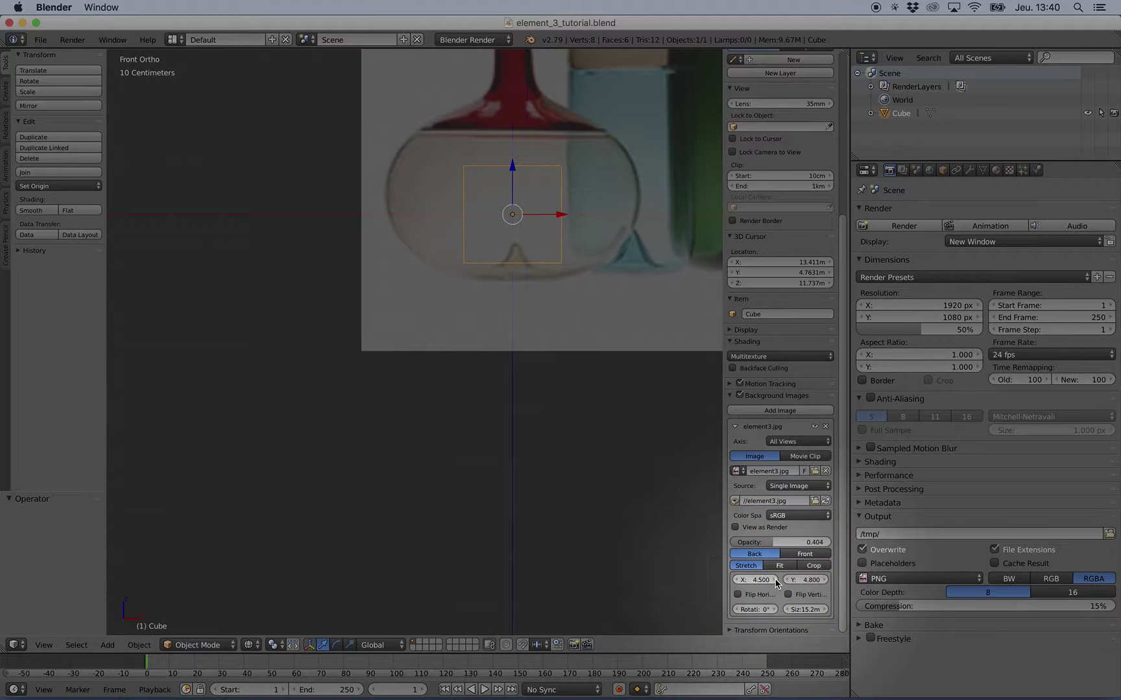
click(738, 579)
- Enter Edit Mode on the cube and merge all its vertices at the center into a single vertex
scroll(528, 377, up, 5)
shift+middle_drag(566, 284, 498, 210)
key(Tab)
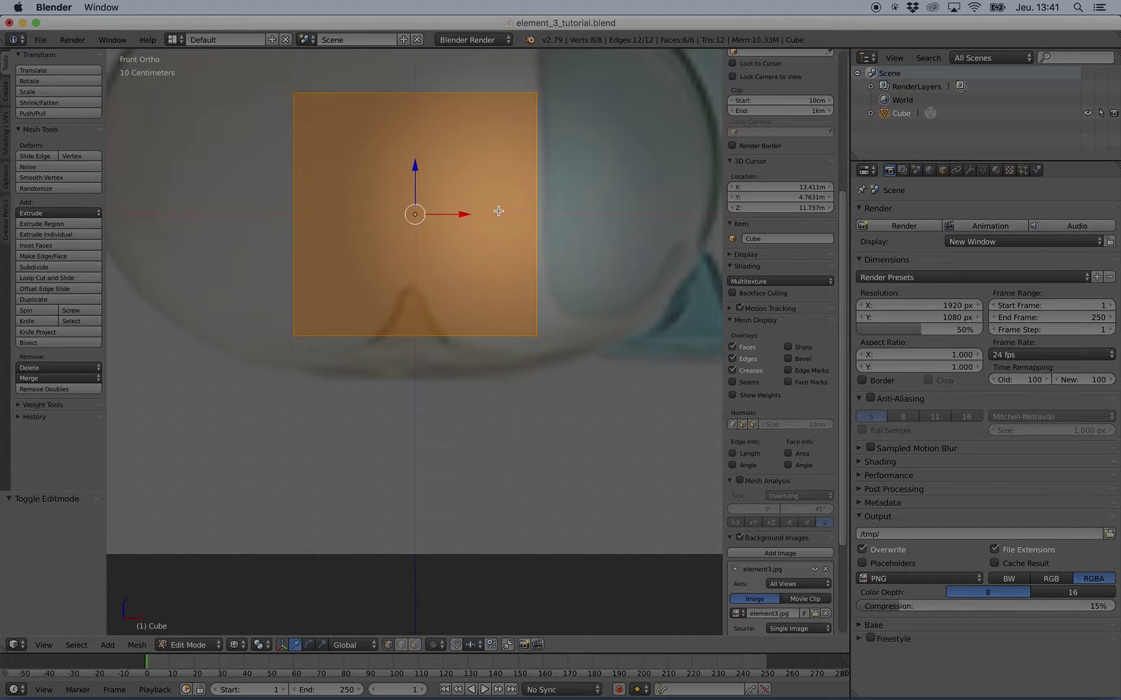
key(alt+m)
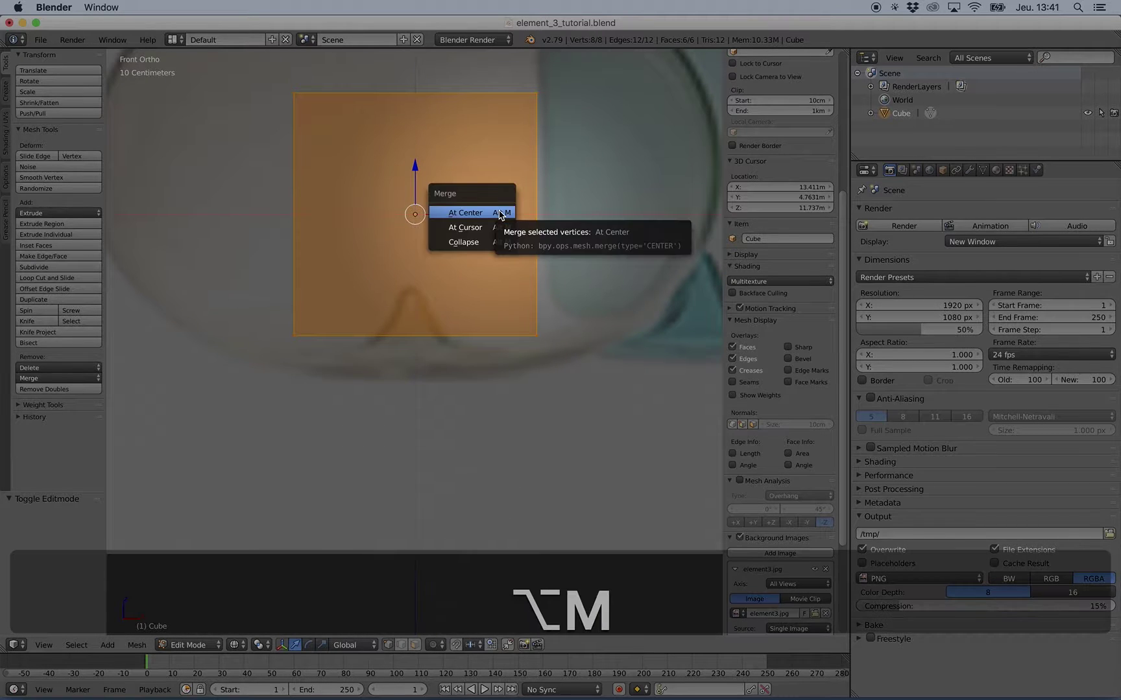
click(499, 214)
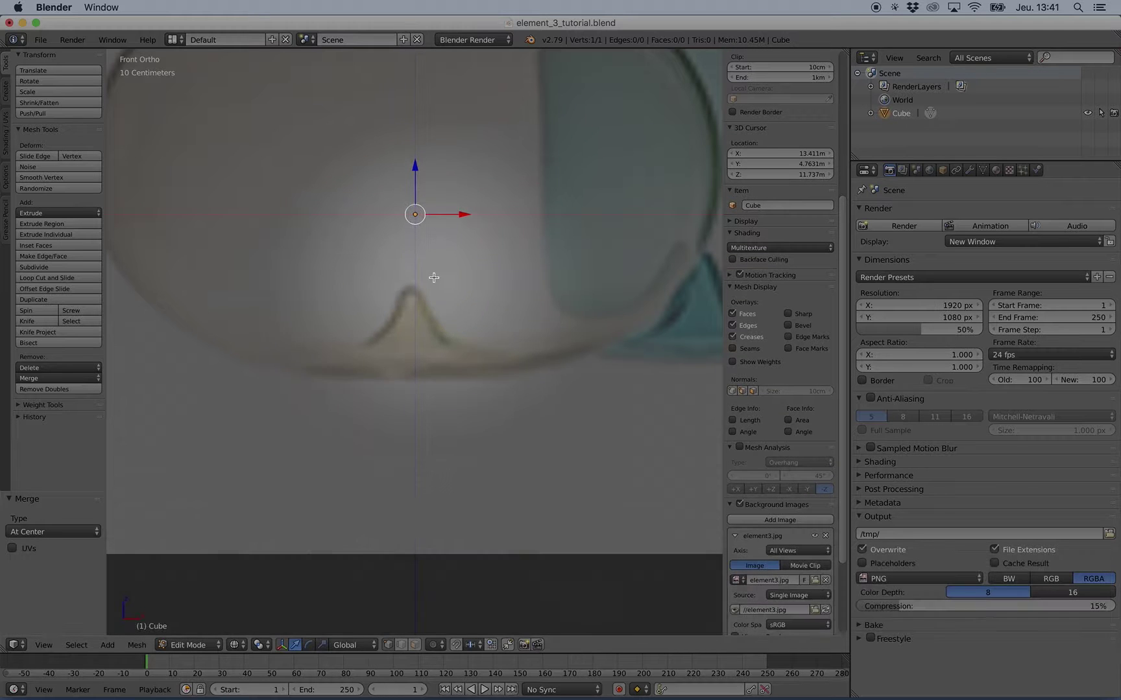
- Move the merged vertex 57.1 cm down along the Z axis to the tip of the indentation in the bottle's base
key(g)
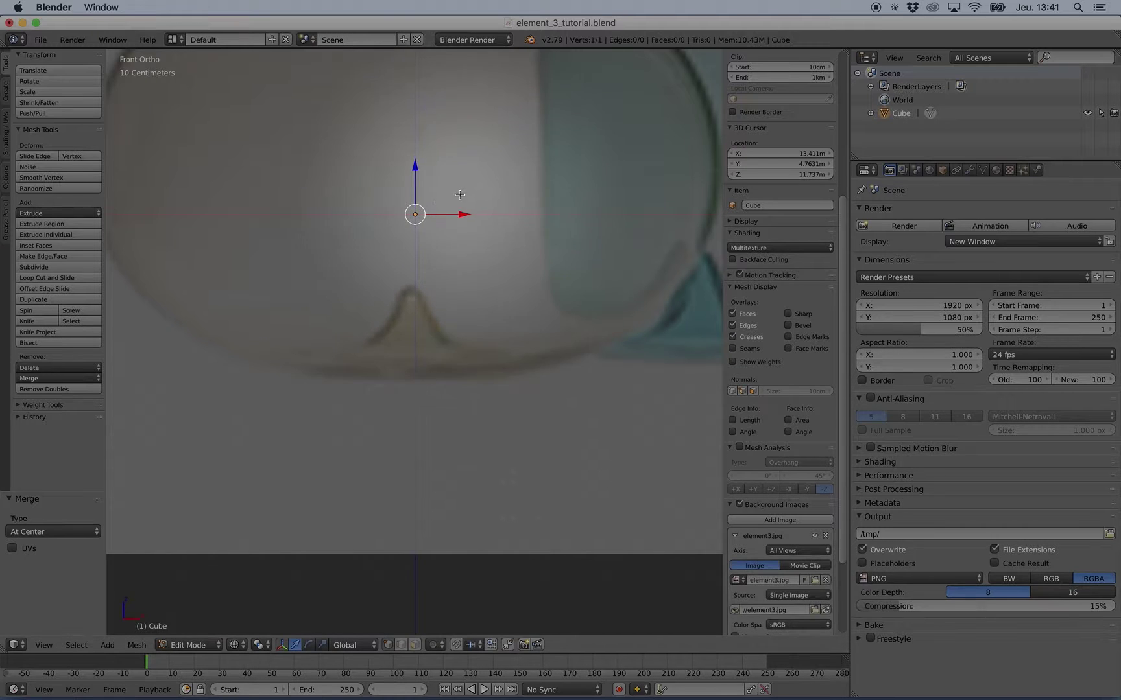
shift+middle_drag(460, 195, 454, 141)
drag(436, 145, 429, 215)
- Add a connected vertex from the indentation's tip to the foot of its right slope in the round bottle's base
scroll(432, 238, up, 4)
shift+middle_drag(455, 251, 386, 287)
scroll(386, 287, down, 5)
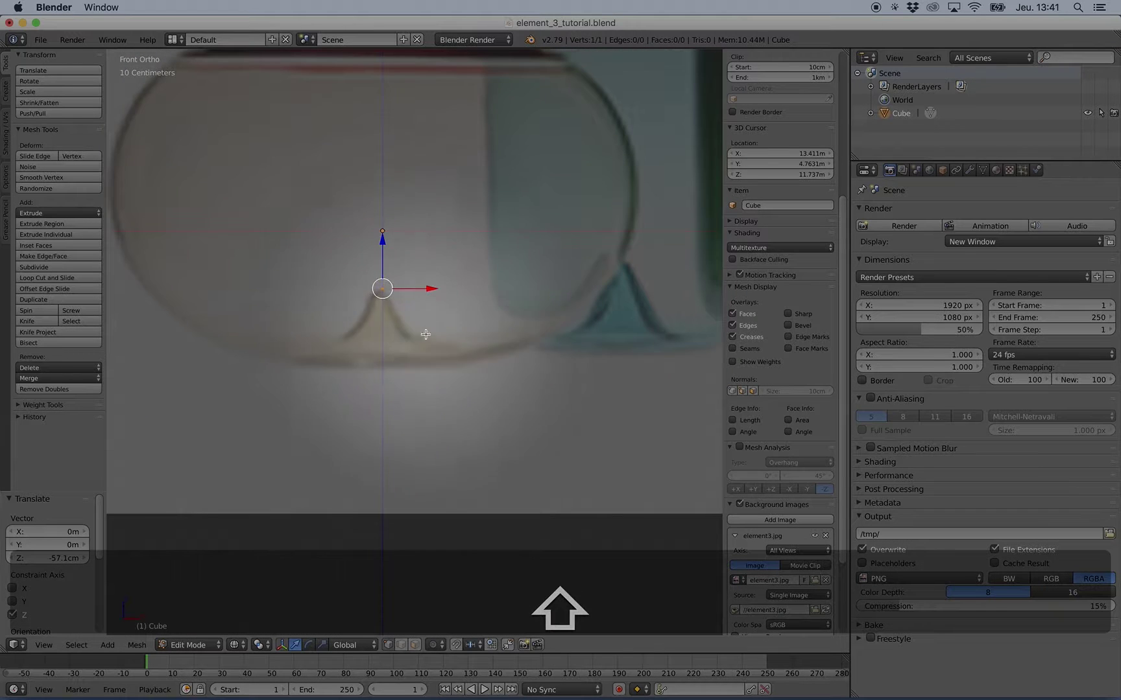
shift+middle_drag(565, 285, 535, 350)
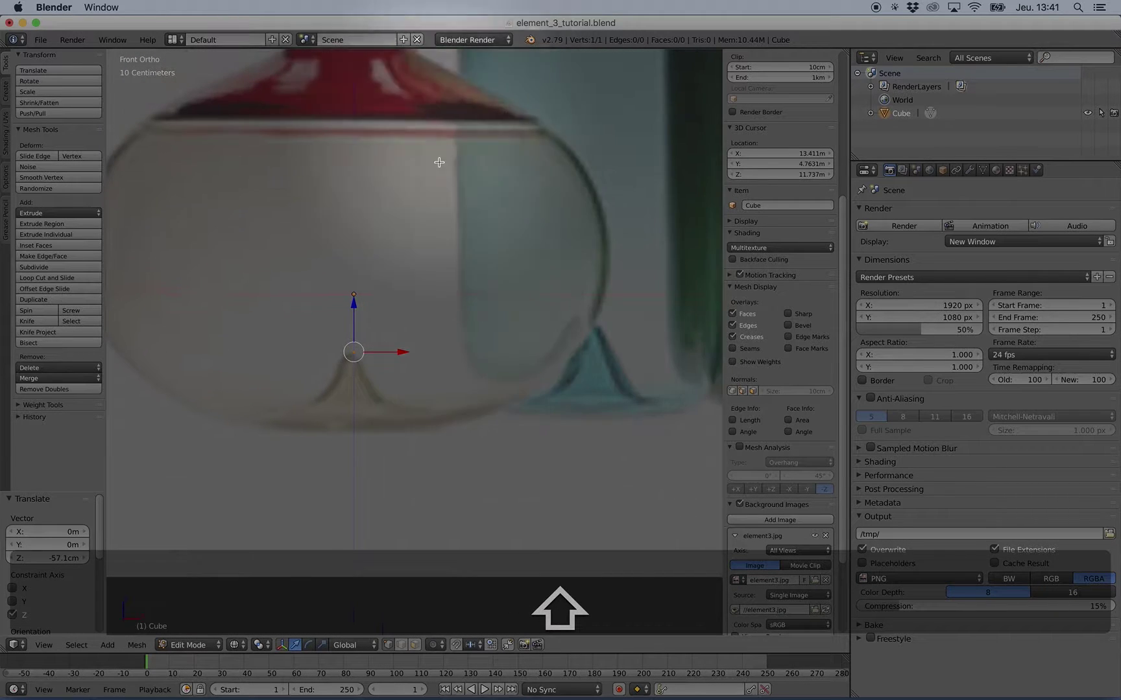
scroll(430, 289, up, 4)
shift+middle_drag(420, 367, 460, 246)
shift+middle_drag(365, 263, 420, 210)
scroll(420, 210, up, 1)
scroll(417, 219, up, 1)
scroll(415, 222, down, 1)
ctrl+click(437, 261)
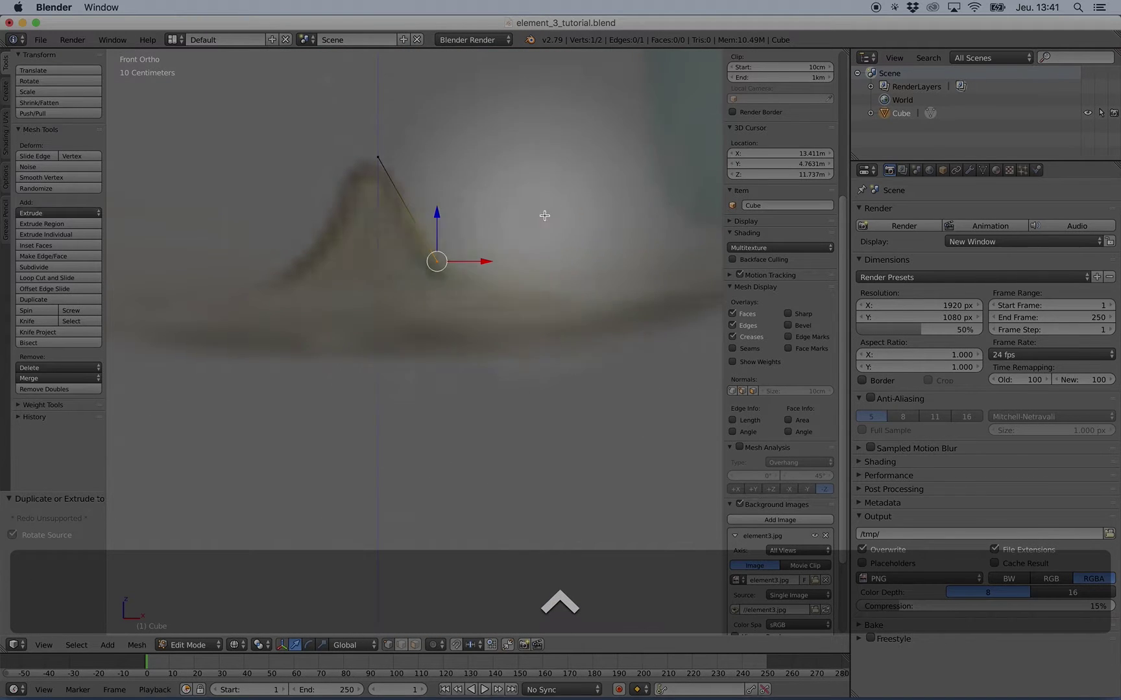
- Extrude the profile 59.5 cm in X and -13.4 cm in Z along the base, and shift the slope-foot vertex 9.54 cm in X and -3.43 cm in Z
scroll(479, 205, down, 2)
shift+middle_drag(462, 227, 428, 231)
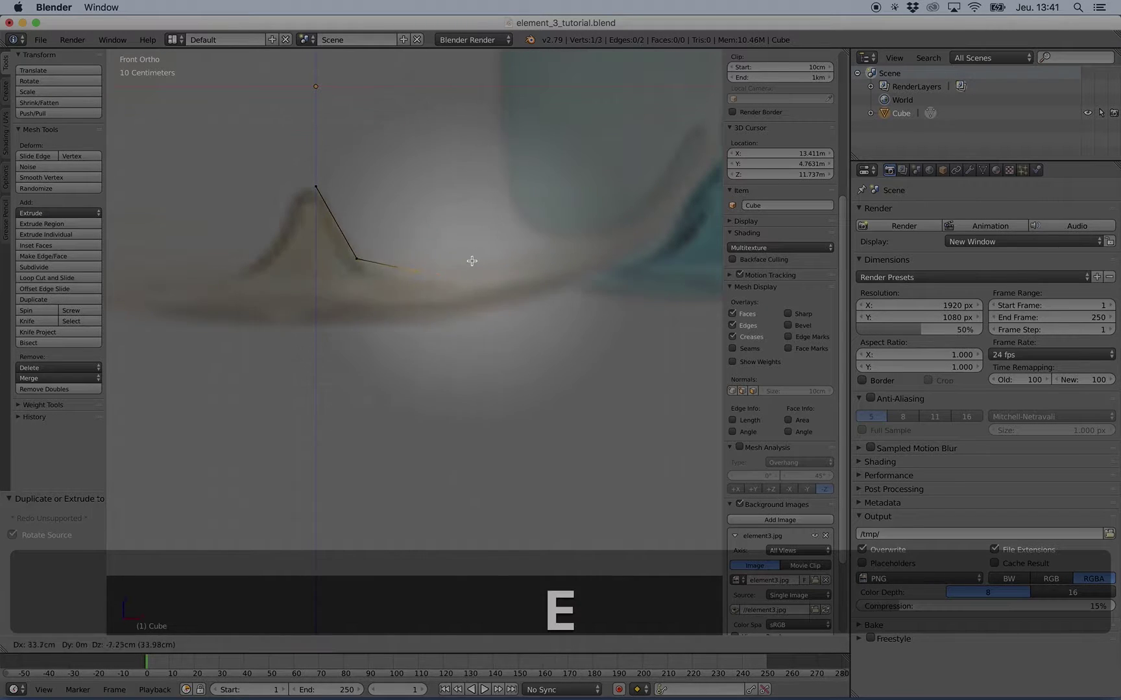
click(498, 271)
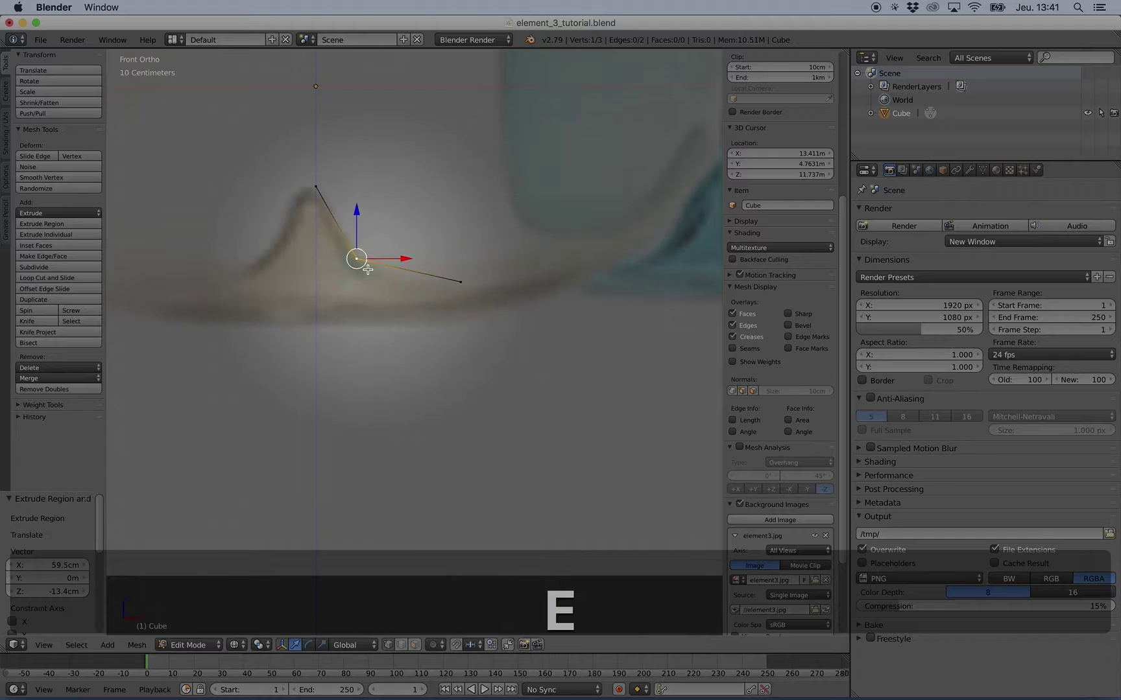
key(g)
click(385, 275)
- Extrude the end vertex 84 cm in X and 20.6 cm in Z, shift the lowest vertex 13 cm in X and -5.77 cm in Z, and adjust the new end
right_click(461, 279)
shift+middle_drag(521, 260, 420, 302)
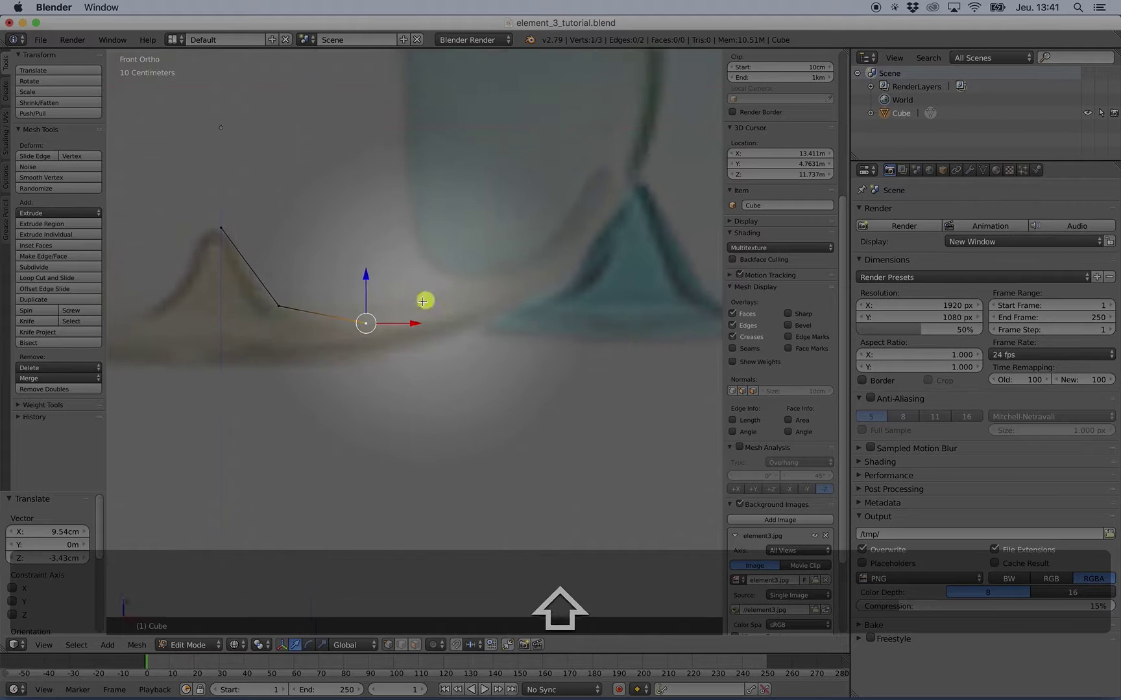
key(e)
click(565, 276)
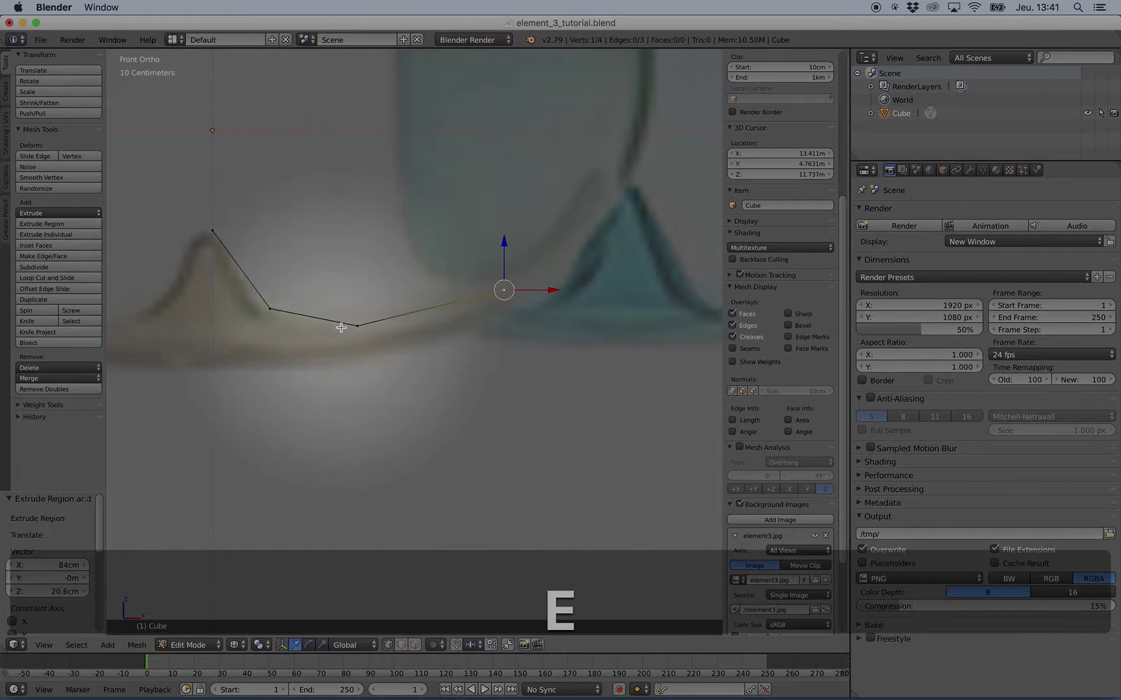
key(g)
click(389, 332)
right_click(508, 291)
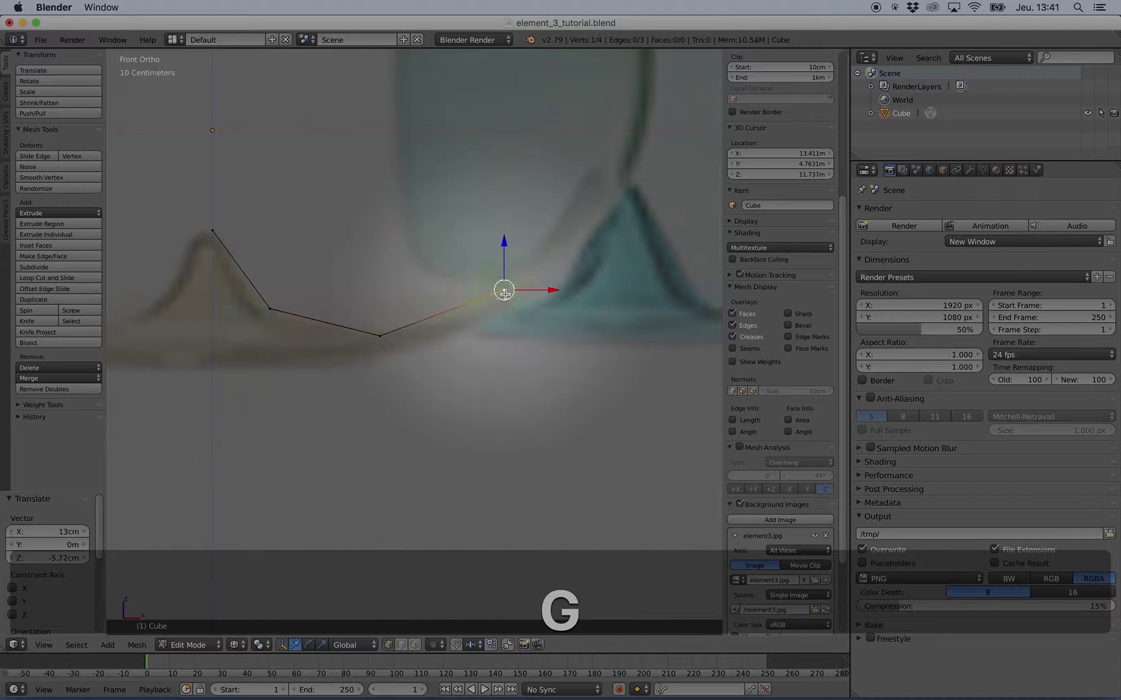
click(536, 291)
- Extend the profile with one more vertex a short way up the bottle's lower curve
scroll(541, 278, down, 1)
shift+middle_drag(541, 265, 506, 303)
scroll(504, 304, up, 3)
ctrl+click(557, 293)
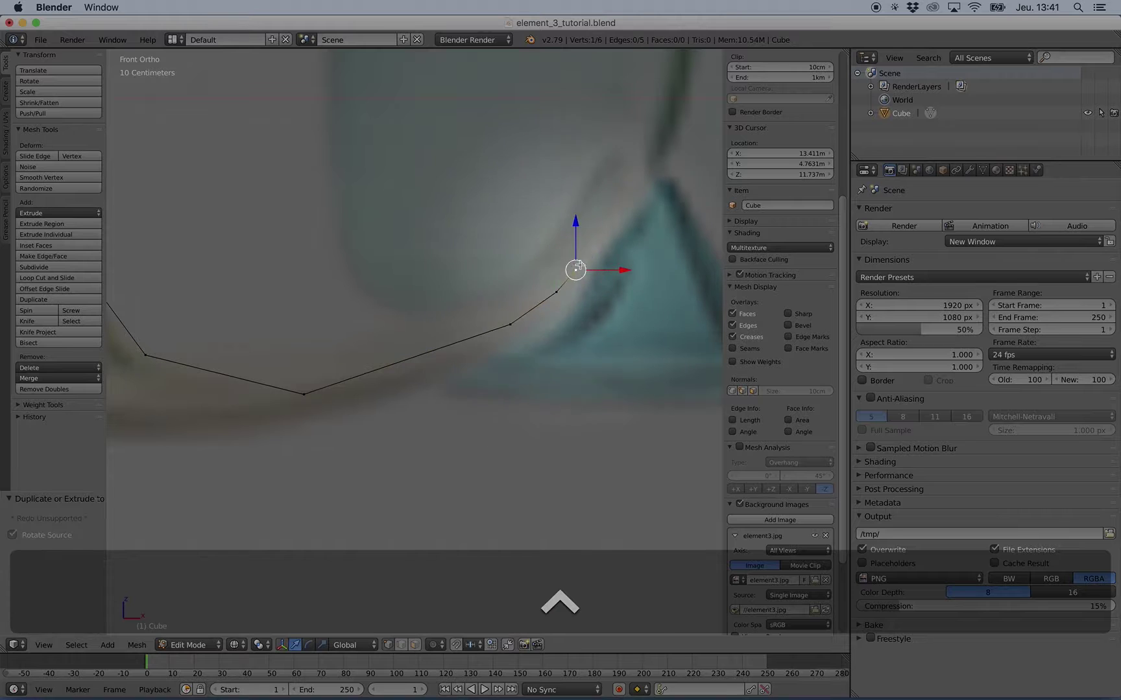
ctrl+click(597, 242)
ctrl+click(617, 218)
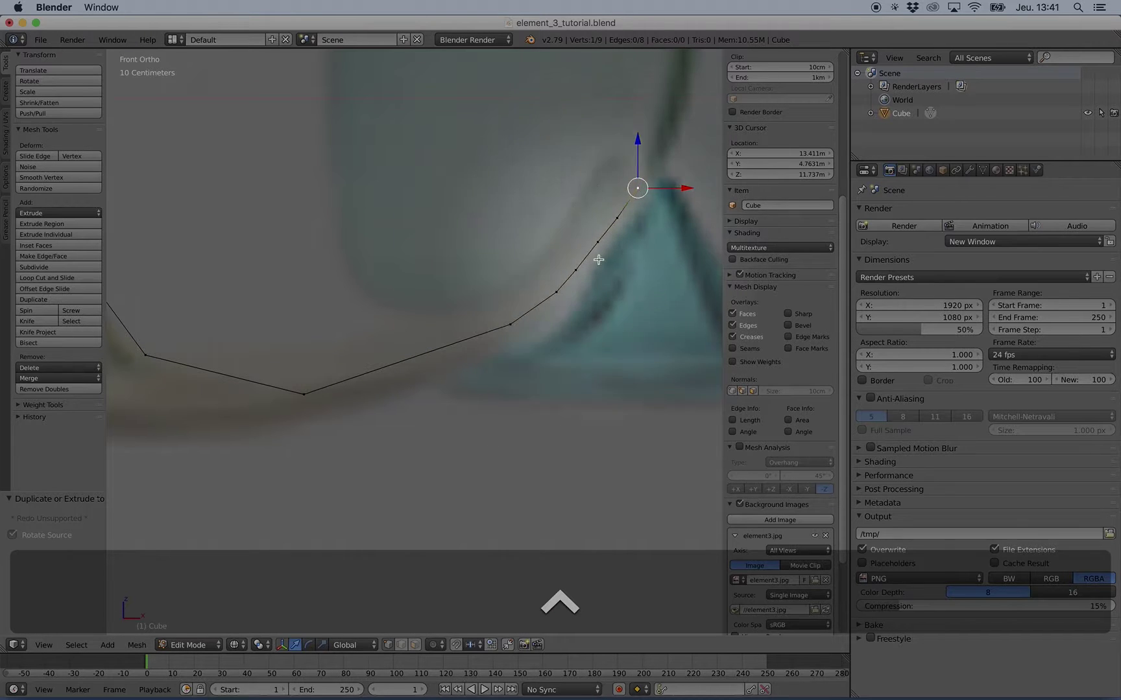
key(super+z)
key(super+z)
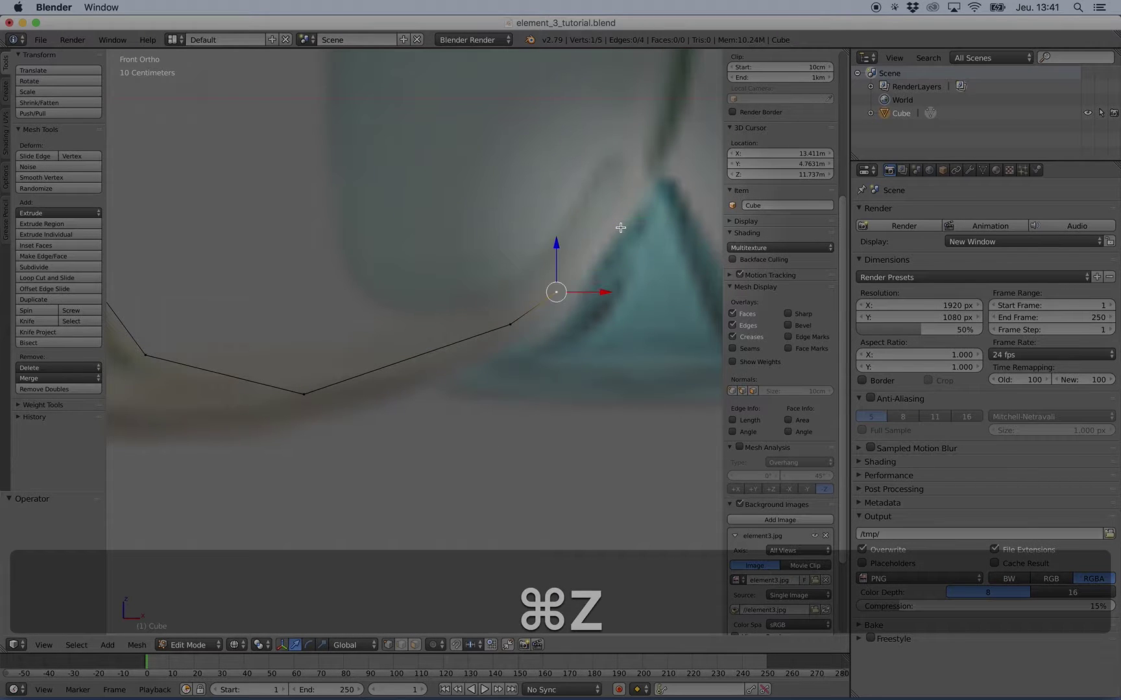
- Move the end vertex 26.7 cm in X and 31.7 cm in Z up the bottle's curve, and nudge the two preceding base vertices outward
scroll(586, 240, down, 2)
shift+middle_drag(568, 238, 530, 279)
key(g)
click(573, 268)
right_click(447, 369)
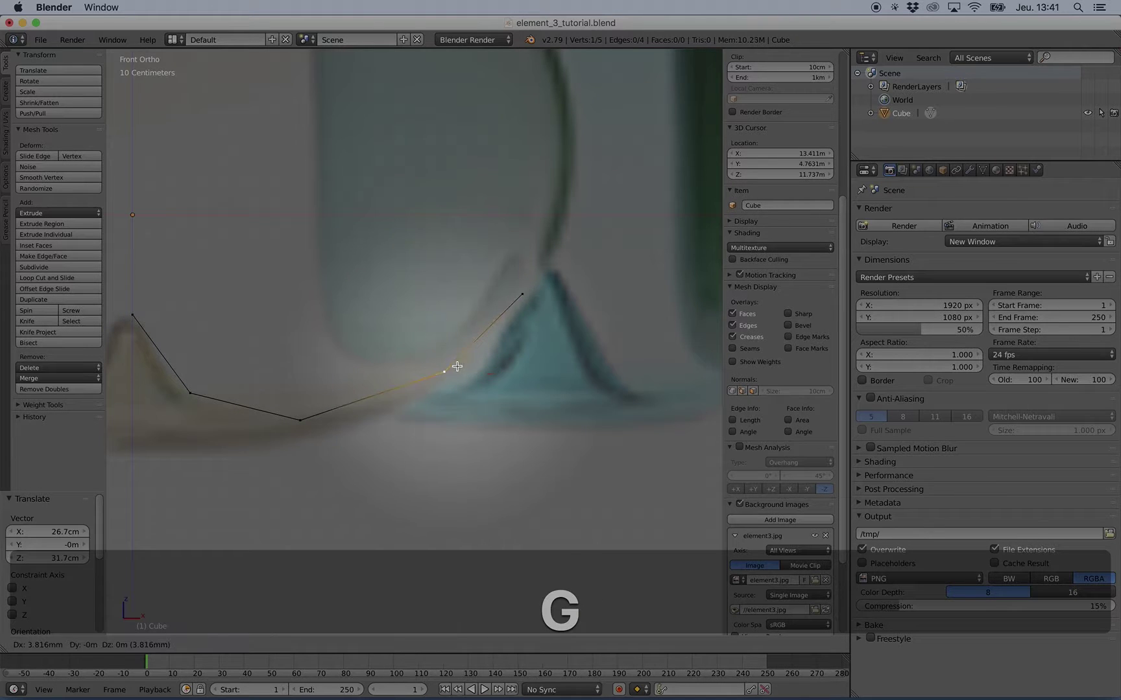
click(464, 368)
right_click(332, 412)
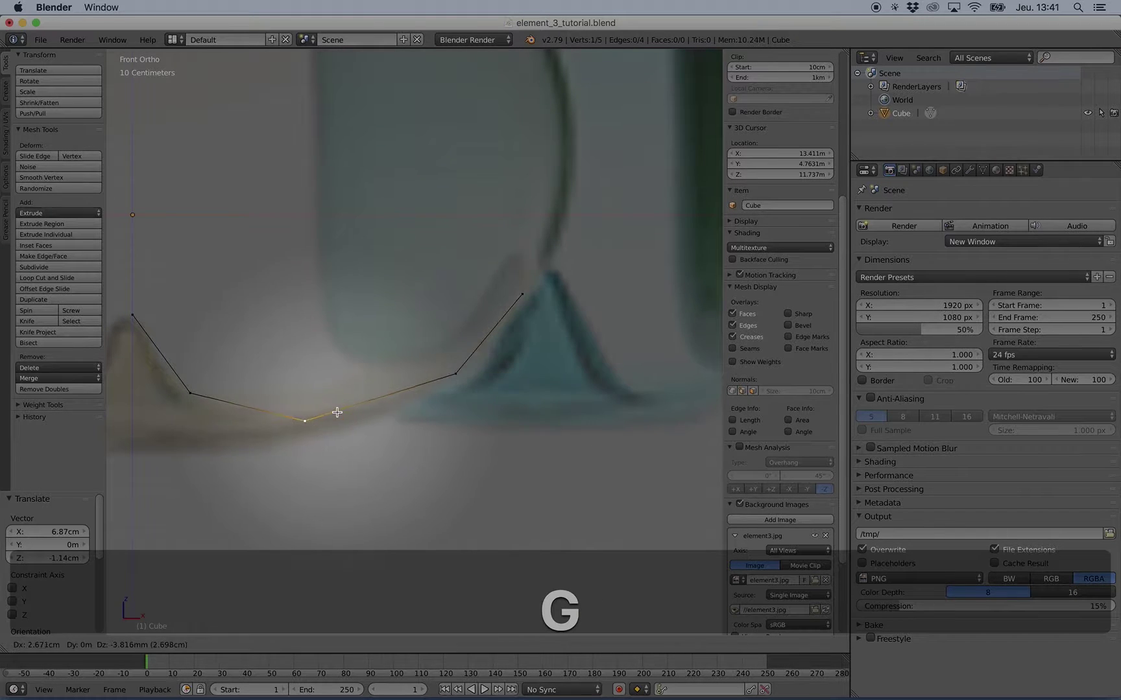
click(336, 413)
- Move the end vertex 9.92 cm in X and 8.01 cm in Z, and spread the two preceding vertices outward, the lowest by 15.4 cm in X
right_click(512, 307)
key(g)
click(532, 292)
right_click(464, 380)
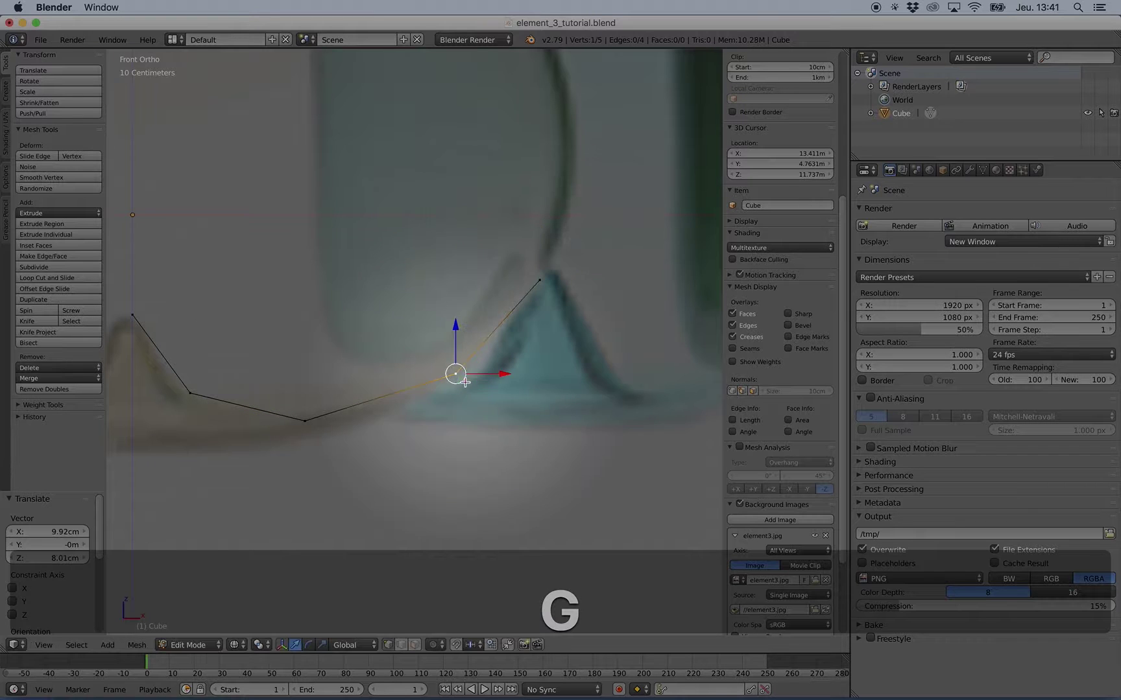
scroll(307, 405, down, 2)
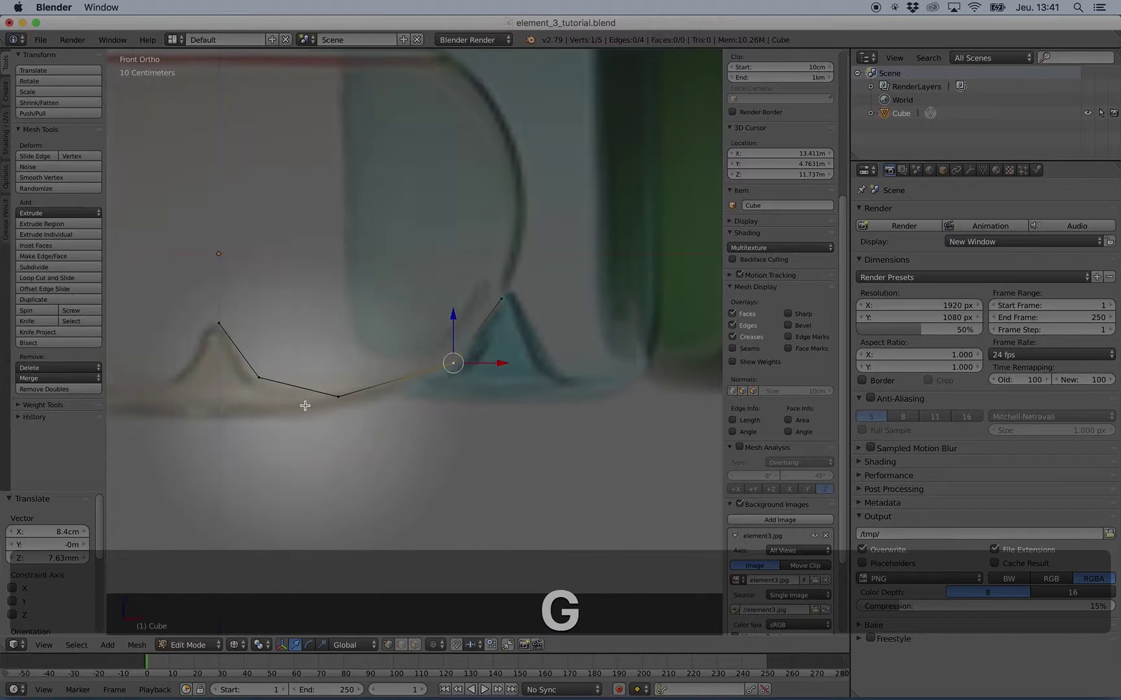
click(358, 390)
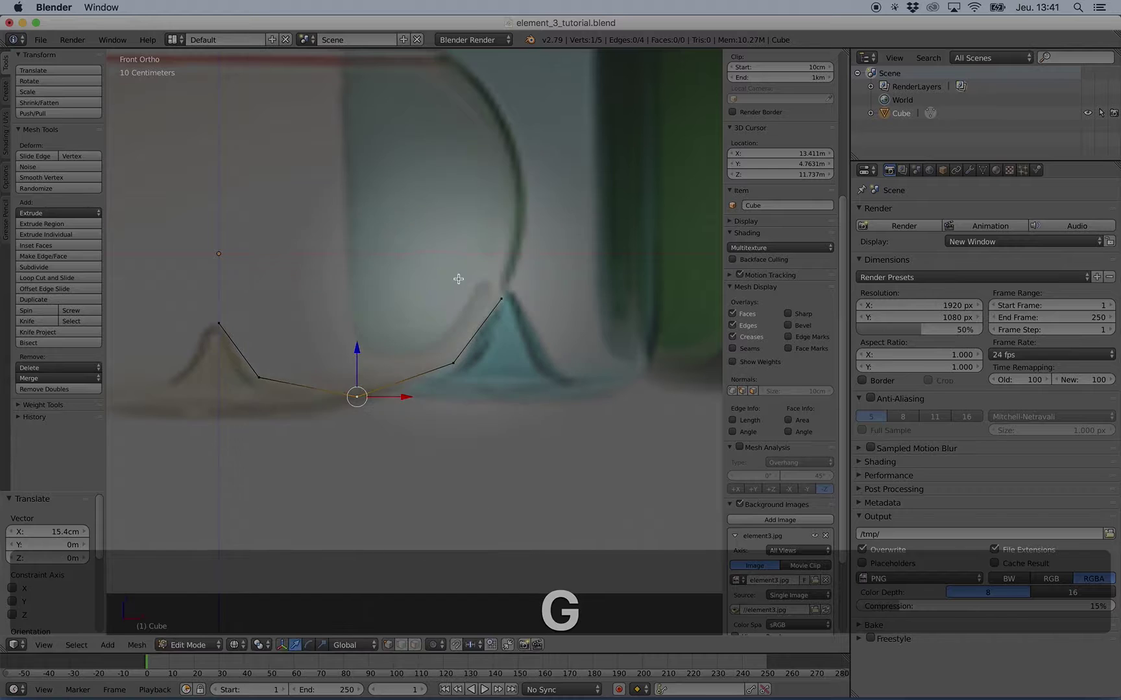
- Extrude the end vertex 16.5 cm in X and 74.7 cm in Z up the bottle's side, and shift the preceding vertex 7.14 cm in X and 8.24 cm in Z
shift+middle_drag(483, 265, 518, 298)
right_click(552, 309)
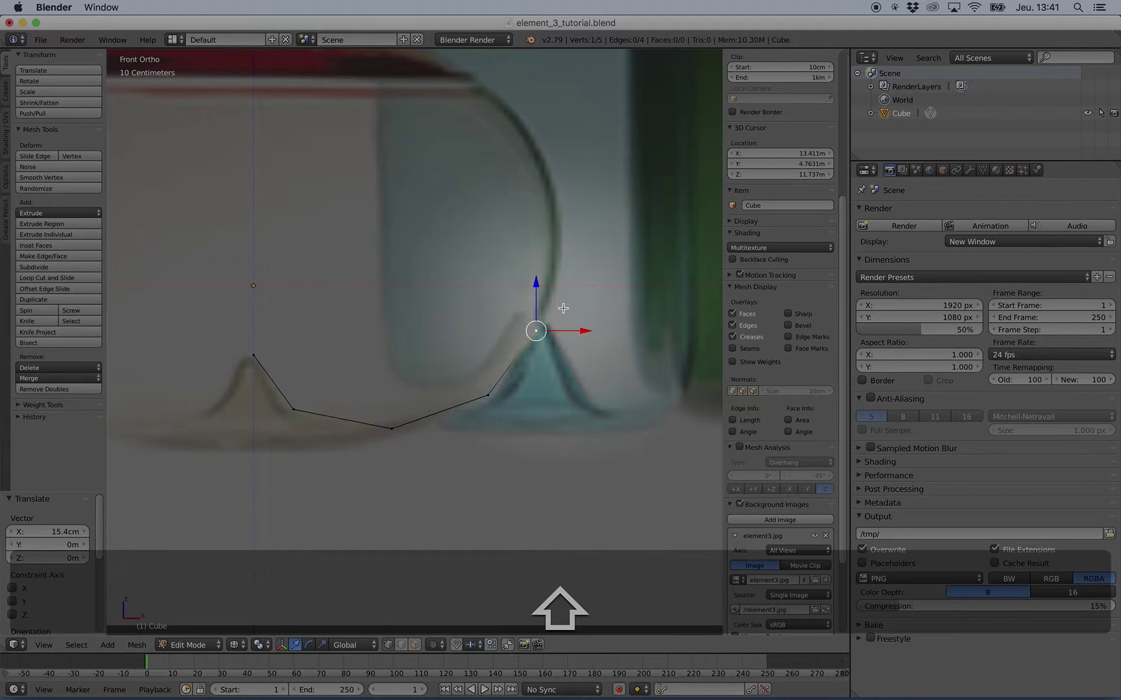
key(e)
click(582, 228)
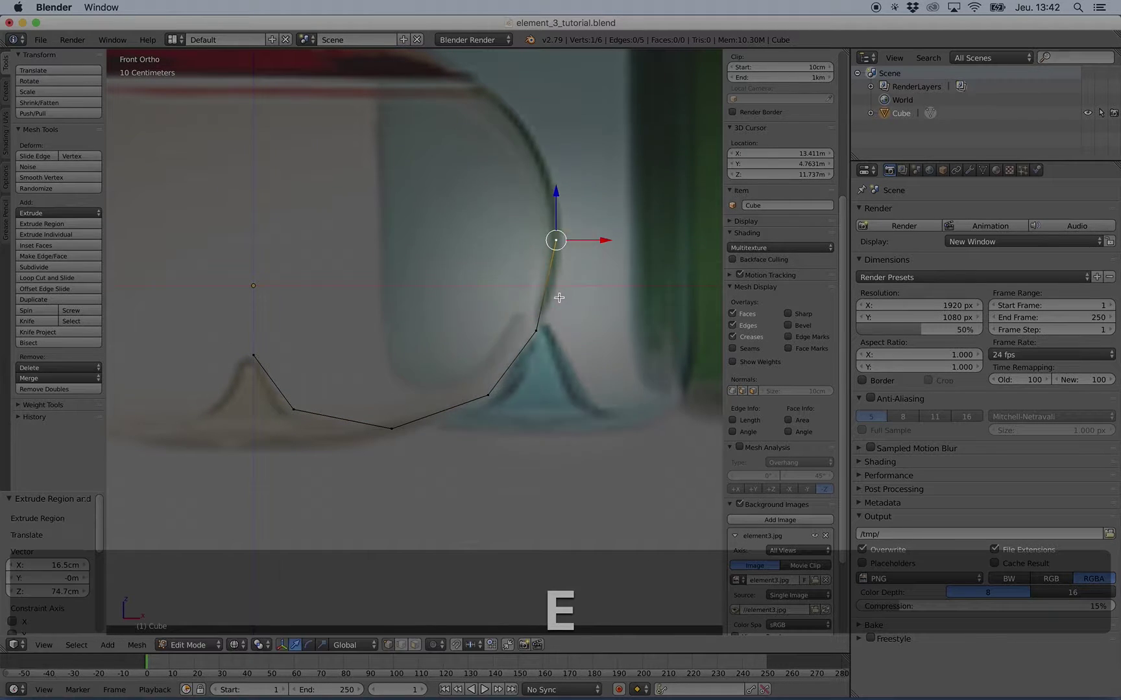
key(g)
click(558, 318)
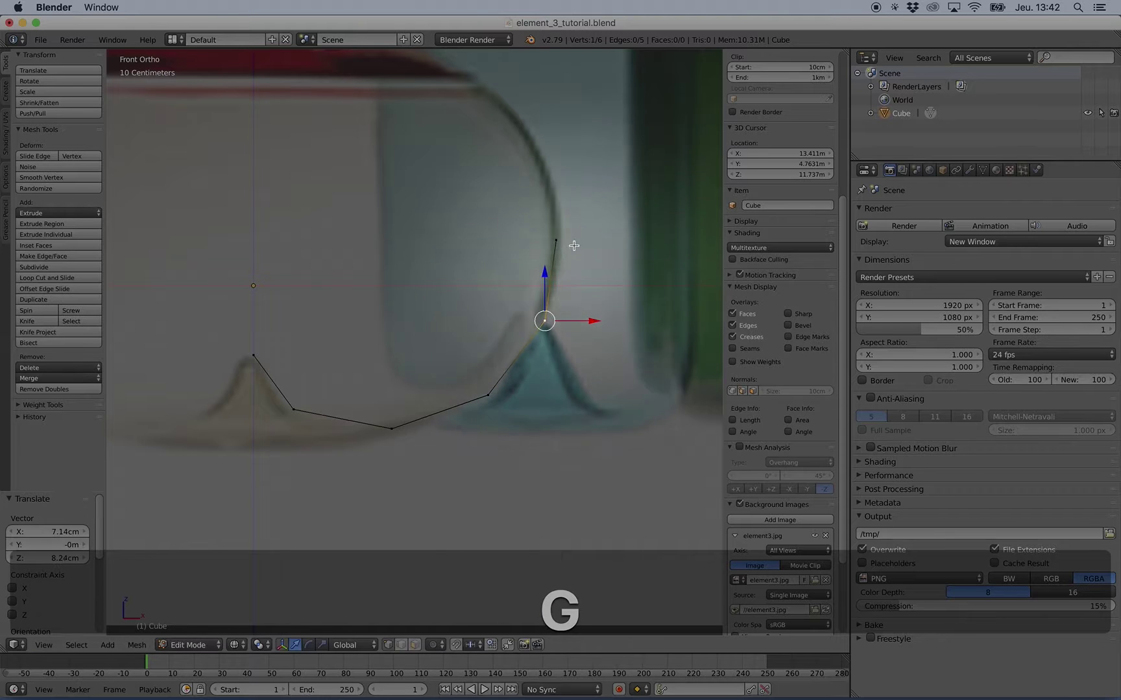
- Move the top vertex 1.1 cm in X and 41.8 cm in Z, and pull the two vertices below it outward and up around the bottle's side
right_click(572, 246)
key(g)
click(574, 199)
right_click(572, 309)
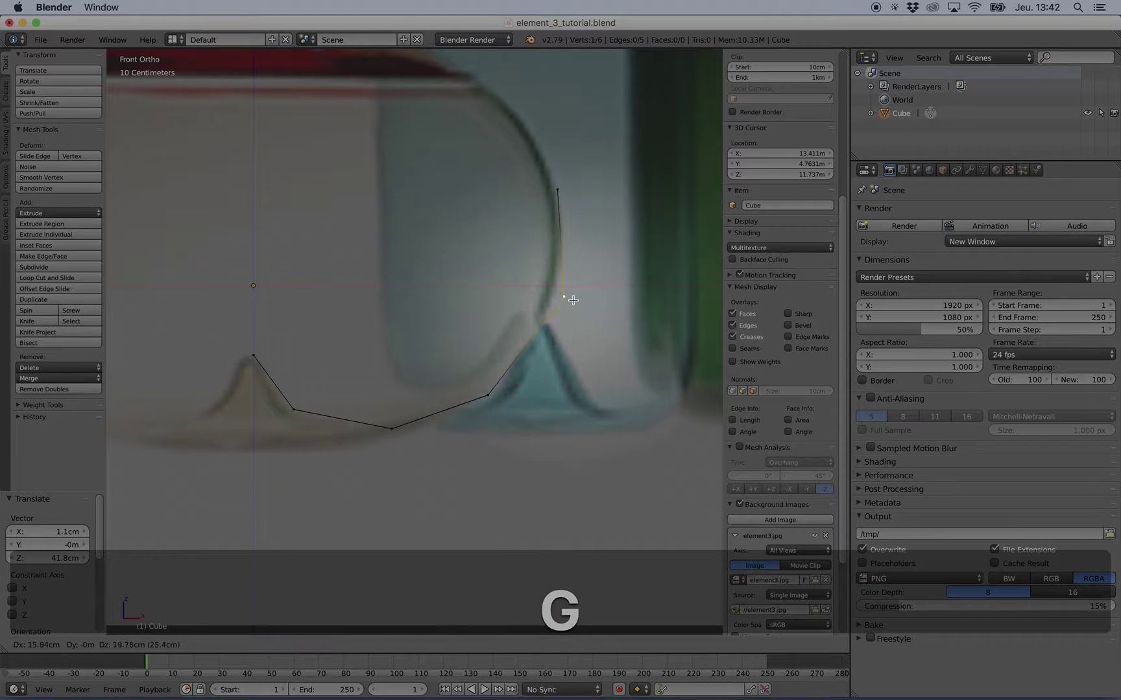
click(573, 301)
right_click(505, 399)
click(526, 389)
- Add a vertex at the shoulder where the red glass begins, shift it -1.65 cm in X and 8.24 cm in Z, and raise the side vertex 10.4 cm
right_click(565, 191)
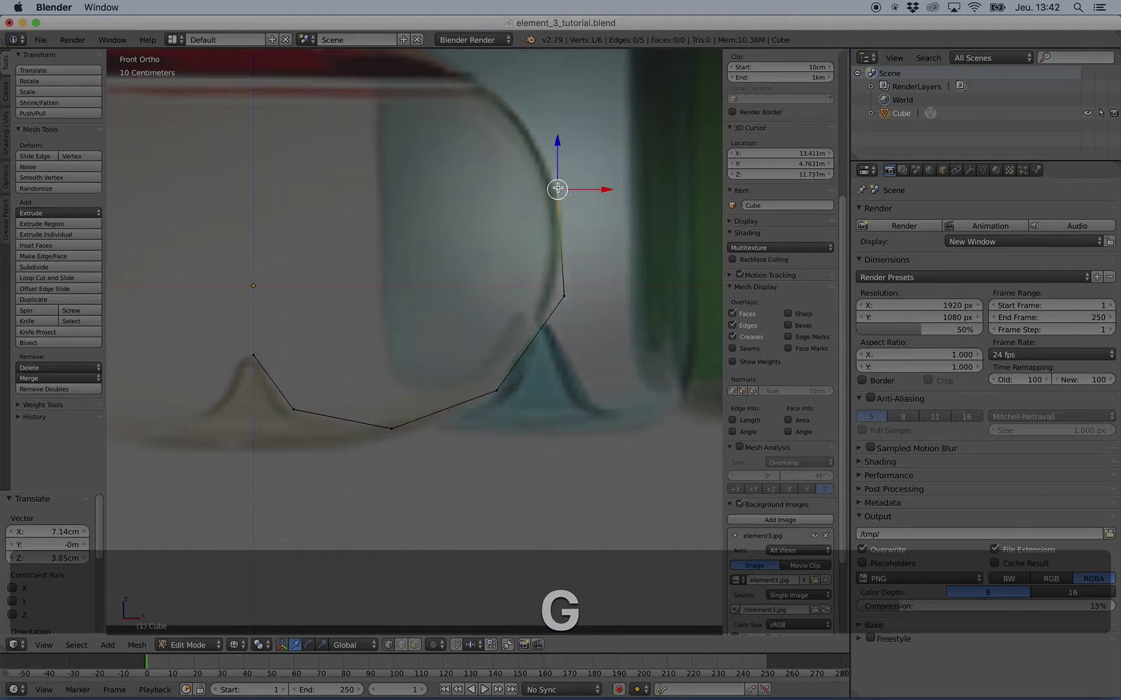
shift+middle_drag(535, 203, 555, 311)
ctrl+click(498, 192)
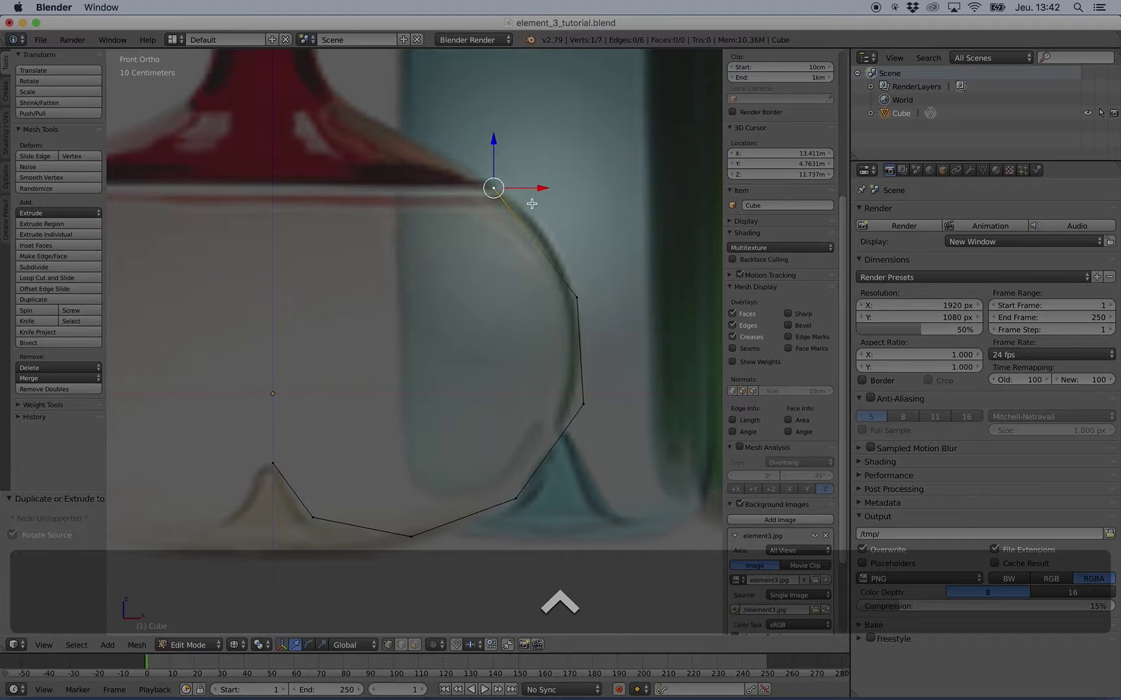
key(g)
click(528, 192)
right_click(566, 285)
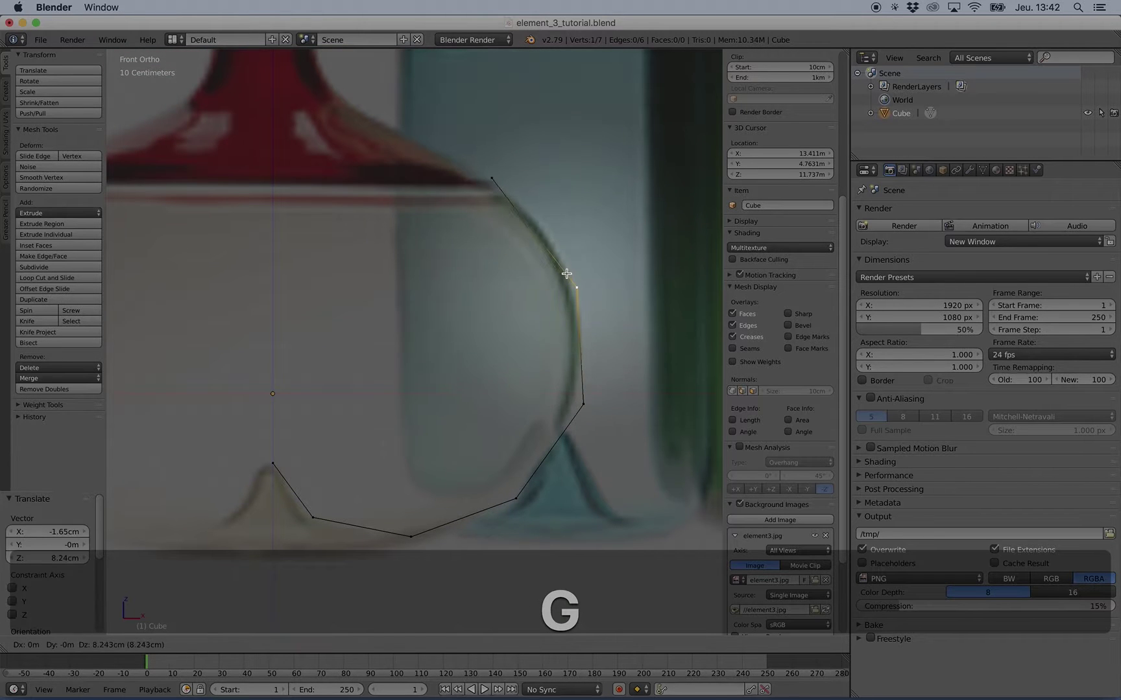
click(566, 271)
- Extend the profile from the shoulder vertex up the red slope to a new vertex at the base of the neck
right_click(491, 177)
shift+middle_drag(418, 152, 468, 245)
ctrl+click(401, 203)
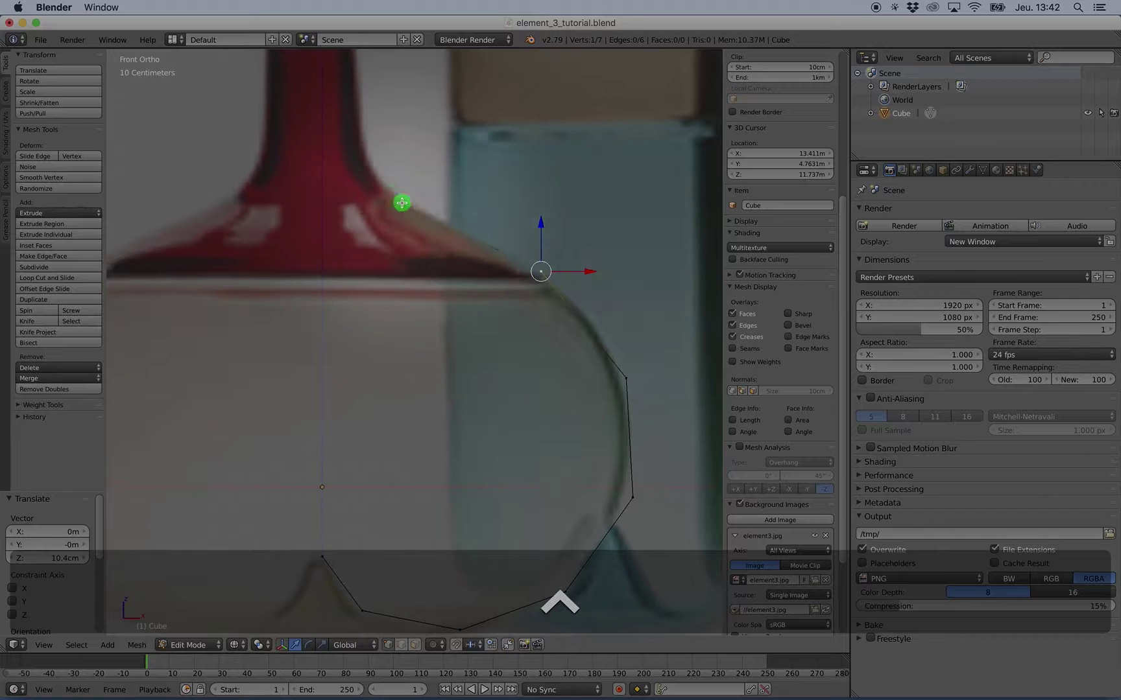
ctrl+click(402, 203)
shift+middle_drag(402, 202, 468, 358)
- Refine the shoulder vertex's position on the outline and move the side vertex below it -1.1 cm in X and 13.7 cm in Z
right_click(578, 408)
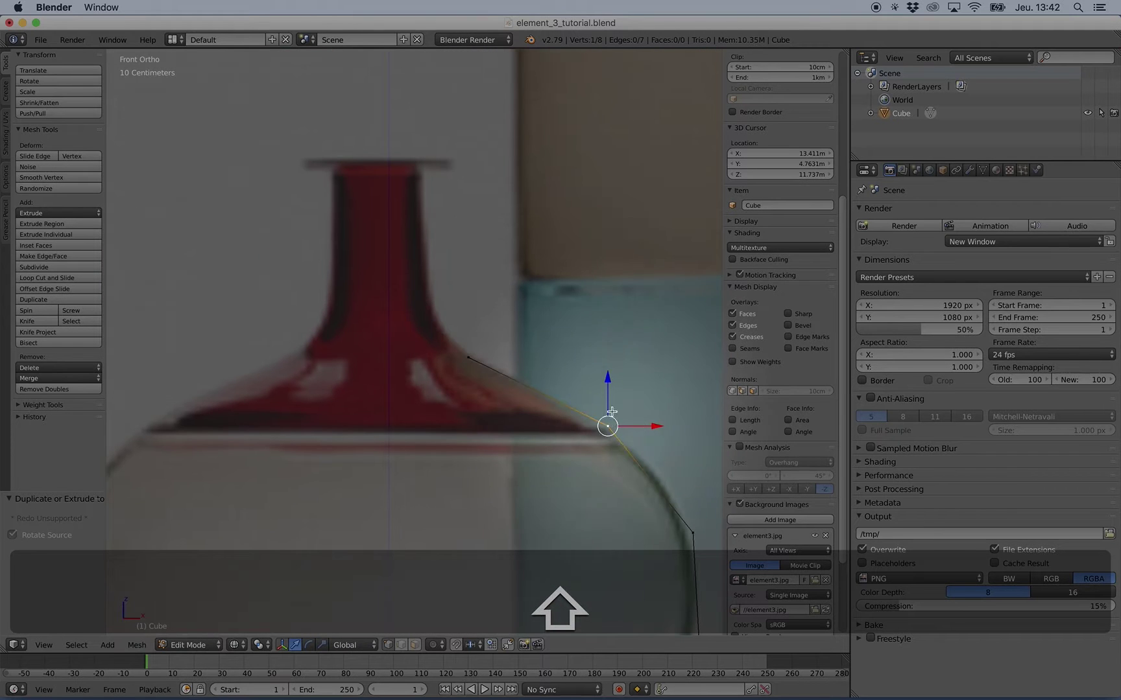
key(g)
click(608, 415)
right_click(693, 531)
shift+middle_drag(686, 499, 655, 401)
key(g)
click(673, 392)
right_click(564, 310)
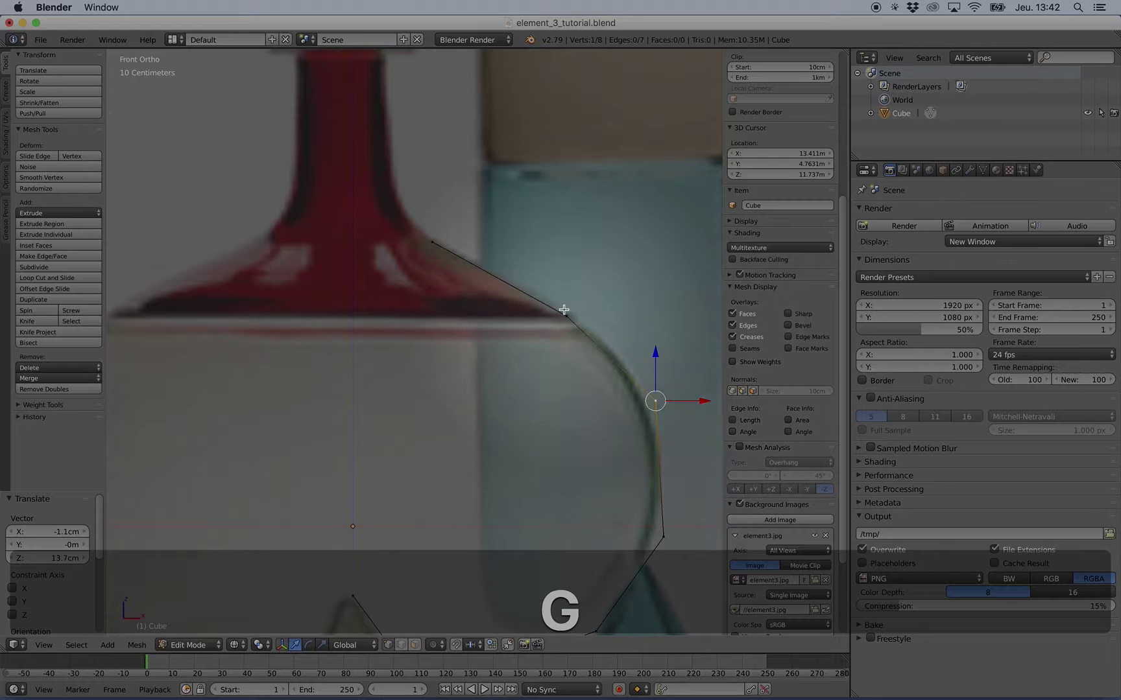
right_click(564, 310)
key(g)
- Add a vertex on the lower part of the neck and shift it -1.1 cm in X and 4.95 cm in Z onto the outline
right_click(434, 244)
shift+middle_drag(442, 264, 473, 329)
ctrl+click(425, 256)
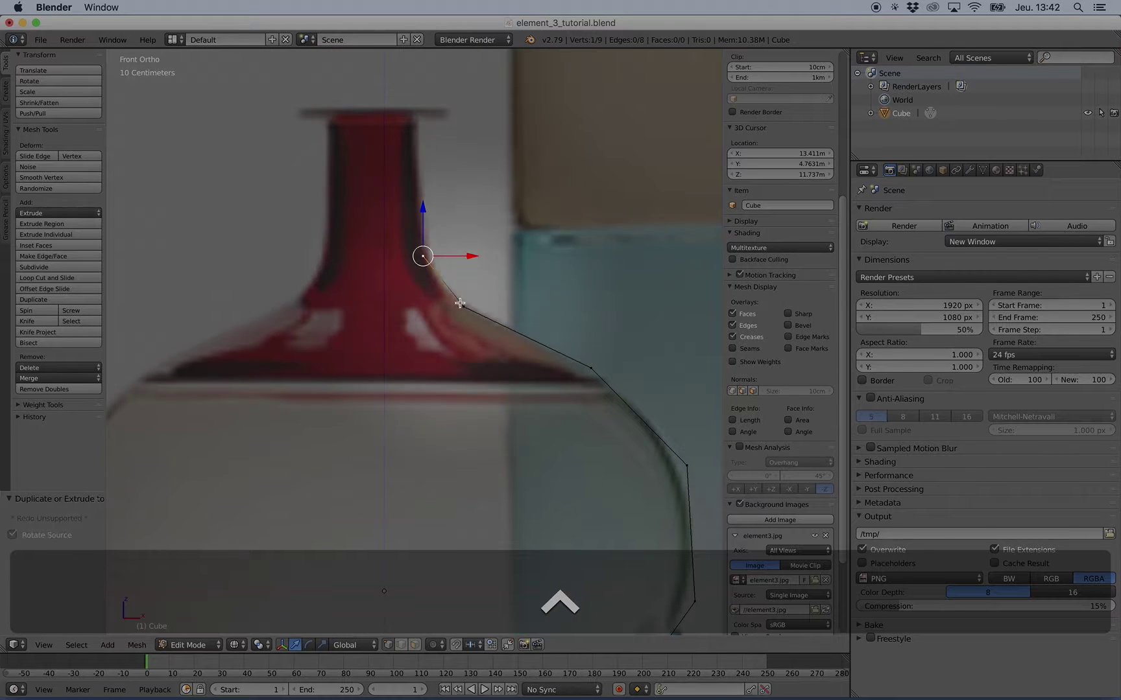
key(g)
click(426, 258)
click(425, 255)
- Extrude the neck vertex 1.08 m straight up along Z to just below the bottle's lip
key(e)
key(z)
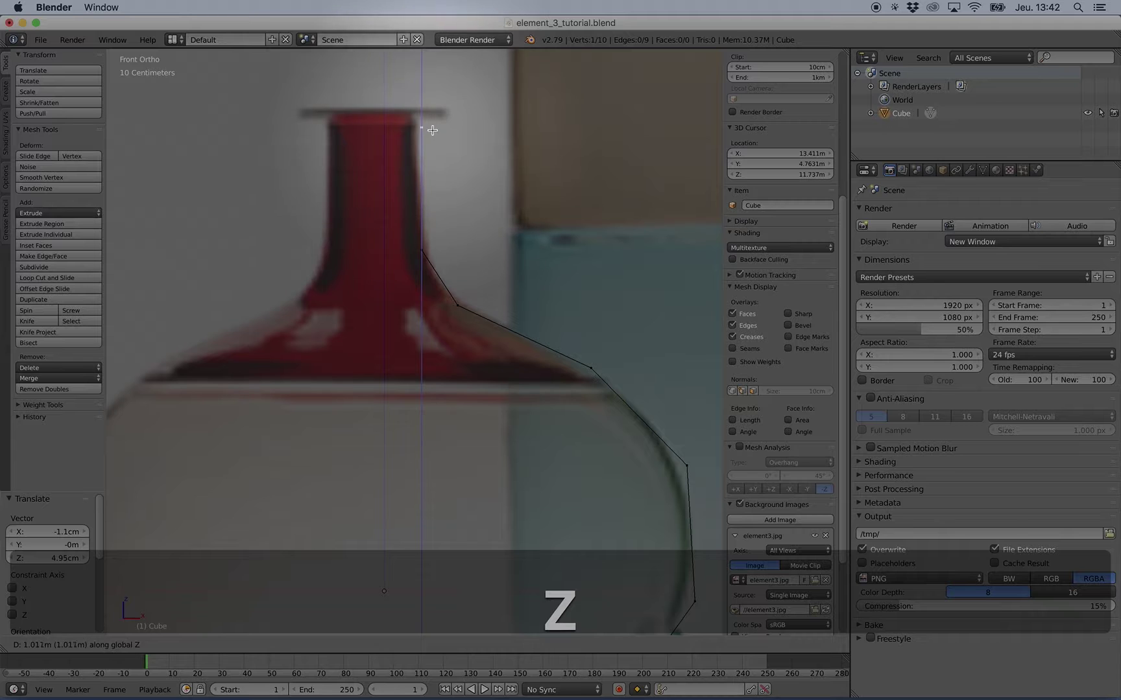
click(435, 122)
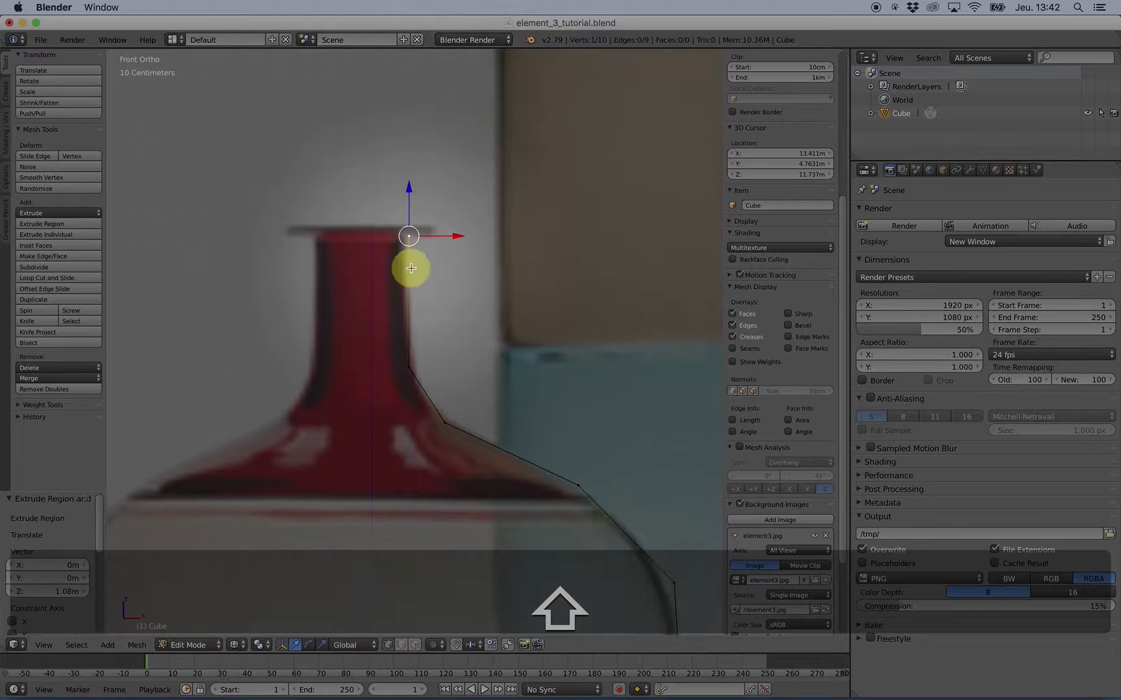
- Subdivide the vertical neck edge with one cut and move the new middle vertex -5.72 cm in X and 7.63 cm in Z
shift+click(407, 370)
scroll(479, 248, up, 2)
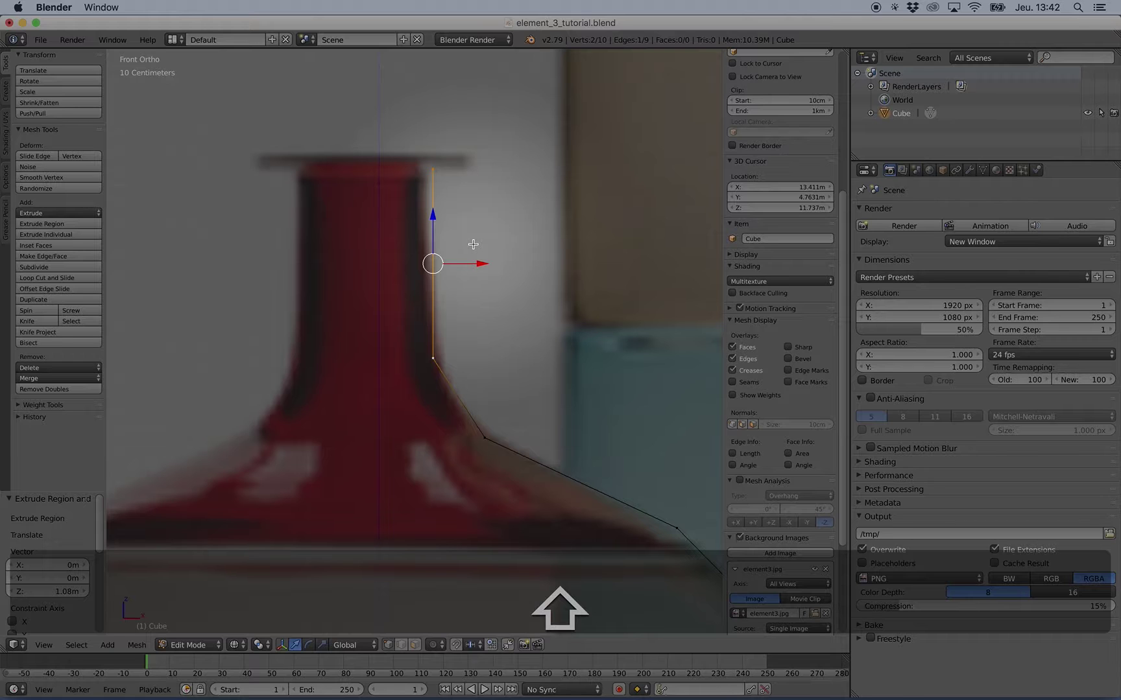
right_click(433, 171)
shift+right_click(433, 364)
key(w)
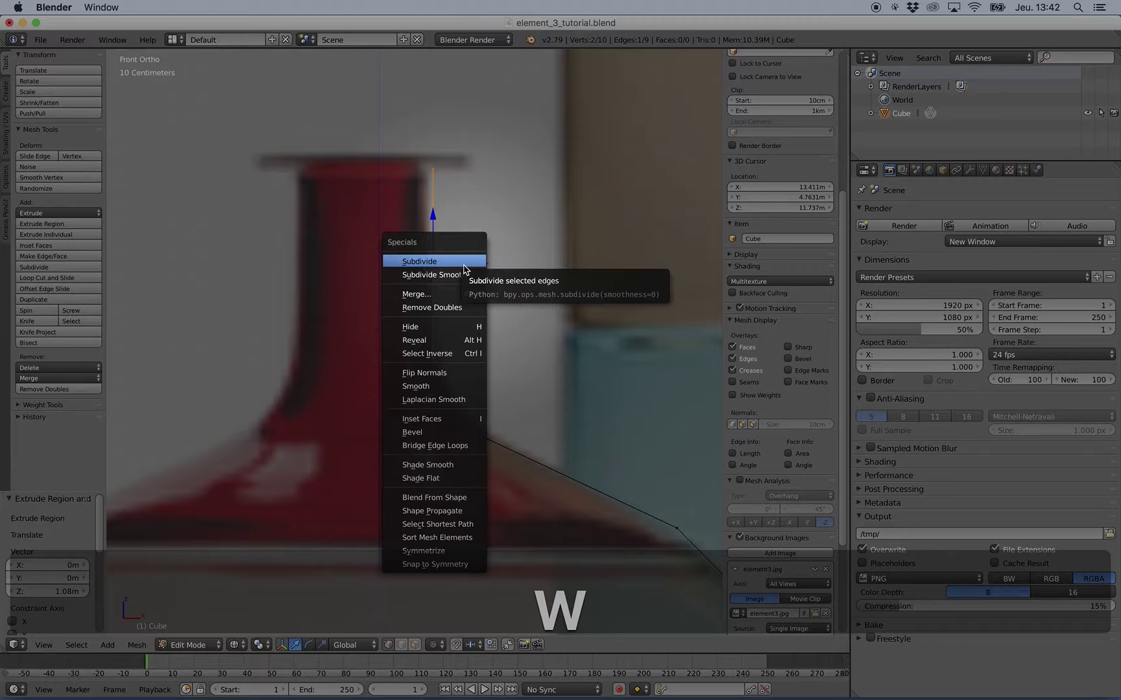
click(463, 262)
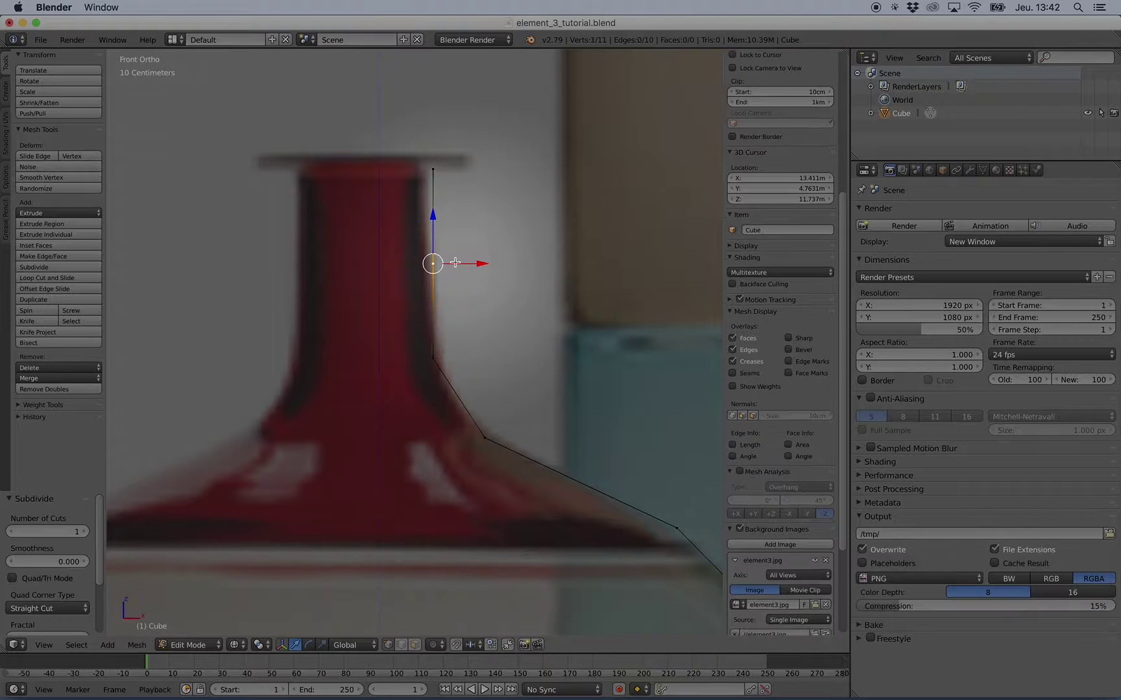
key(g)
click(443, 250)
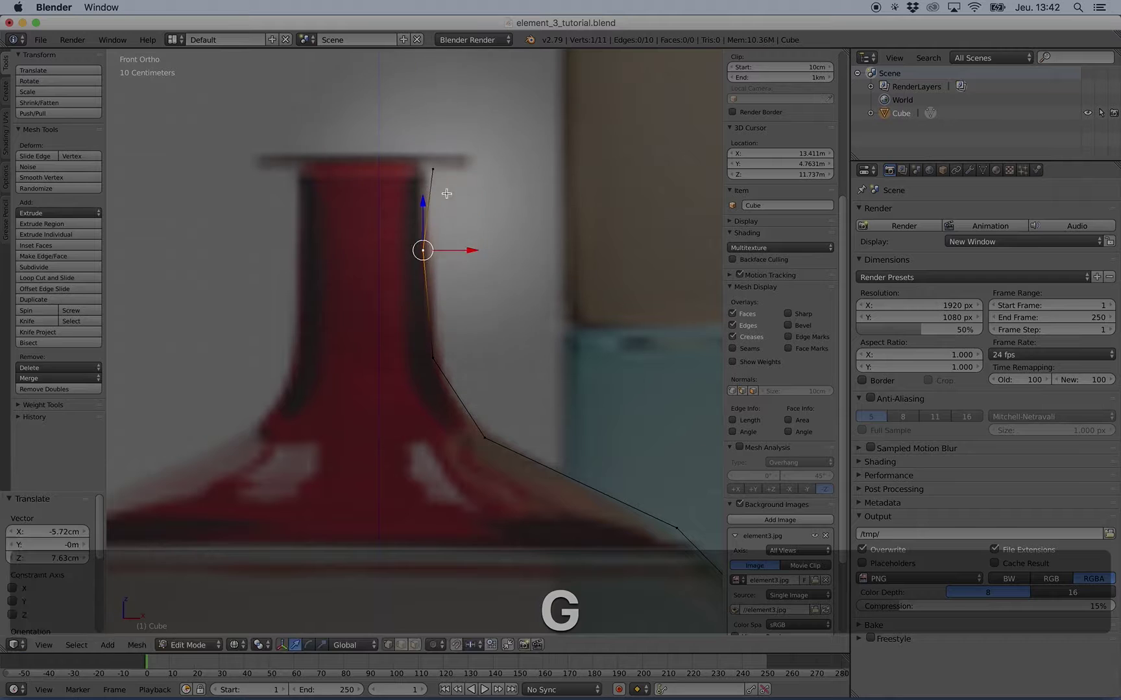
- Extrude the neck's top vertex 21.4 cm outward along X to form the underside of the lip
key(e)
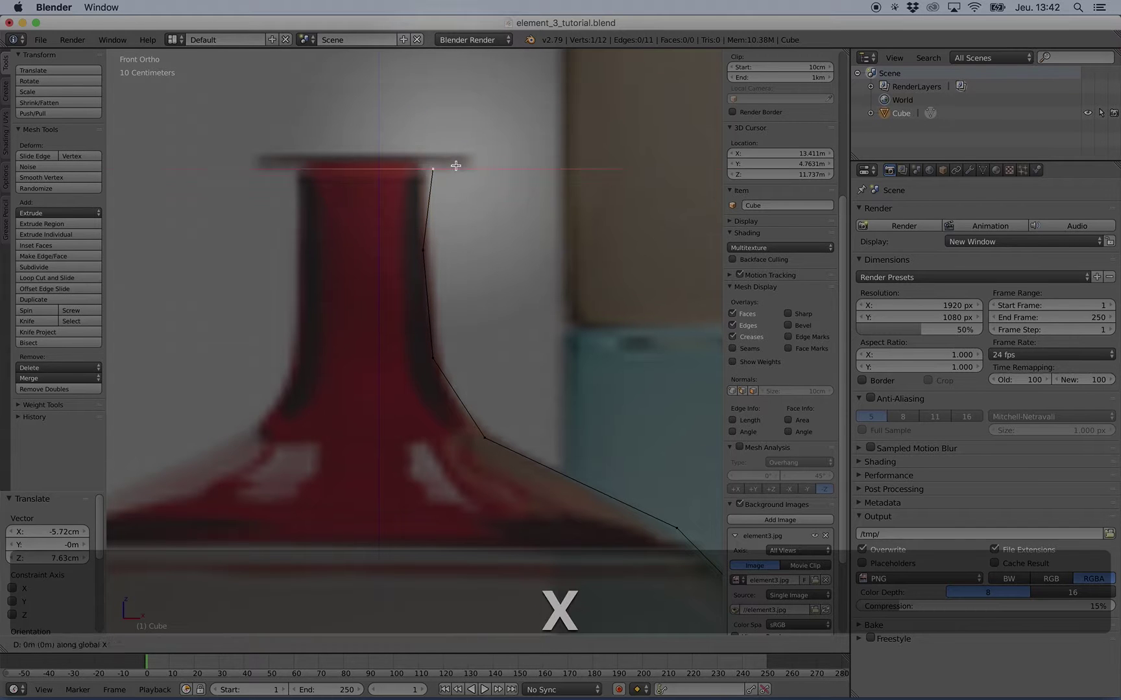
click(485, 165)
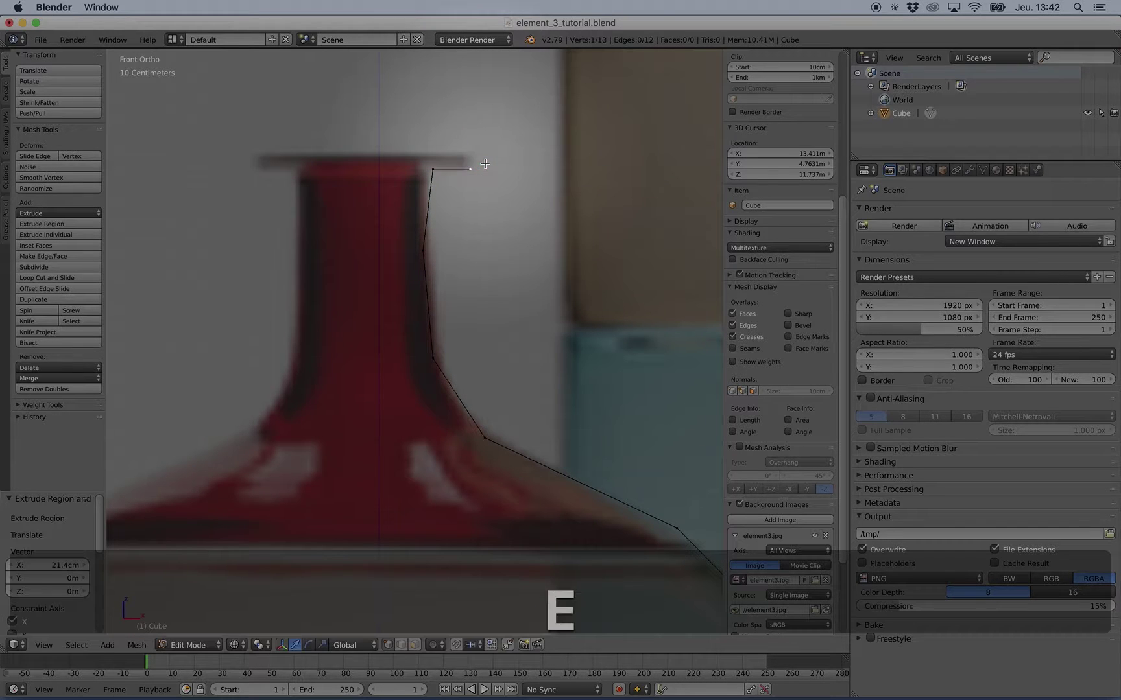
- Extrude the lip's outer vertex up along Z, and extrude it back inward along X to form the lip's top edge
key(e)
key(z)
click(489, 144)
key(e)
click(412, 153)
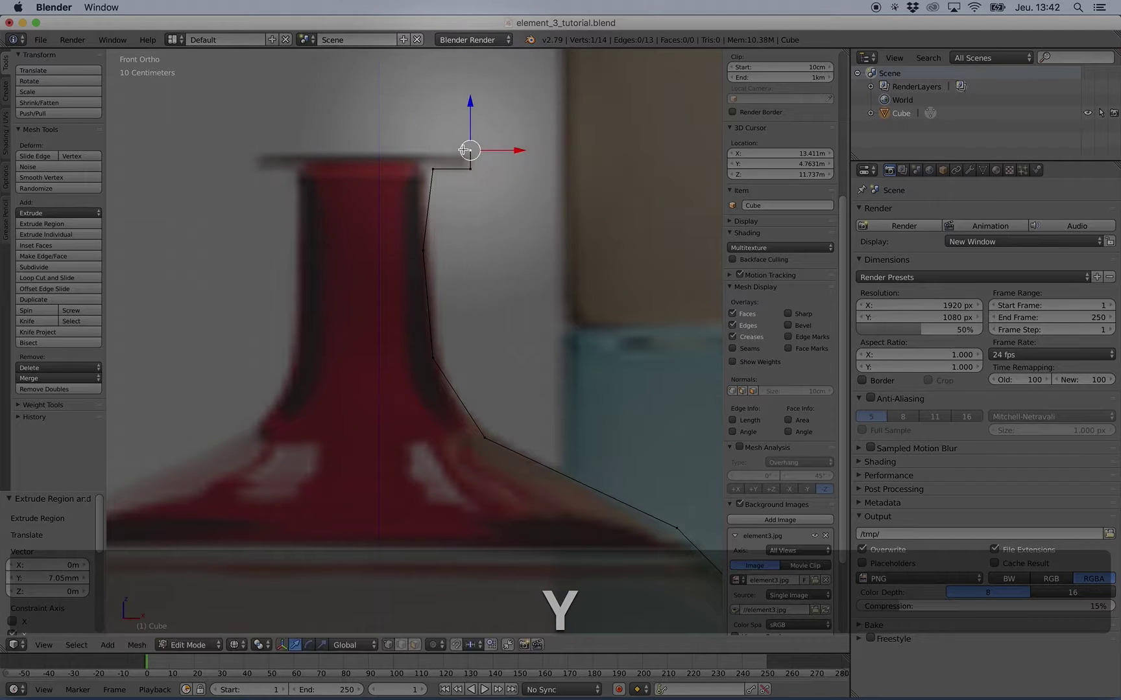
key(x)
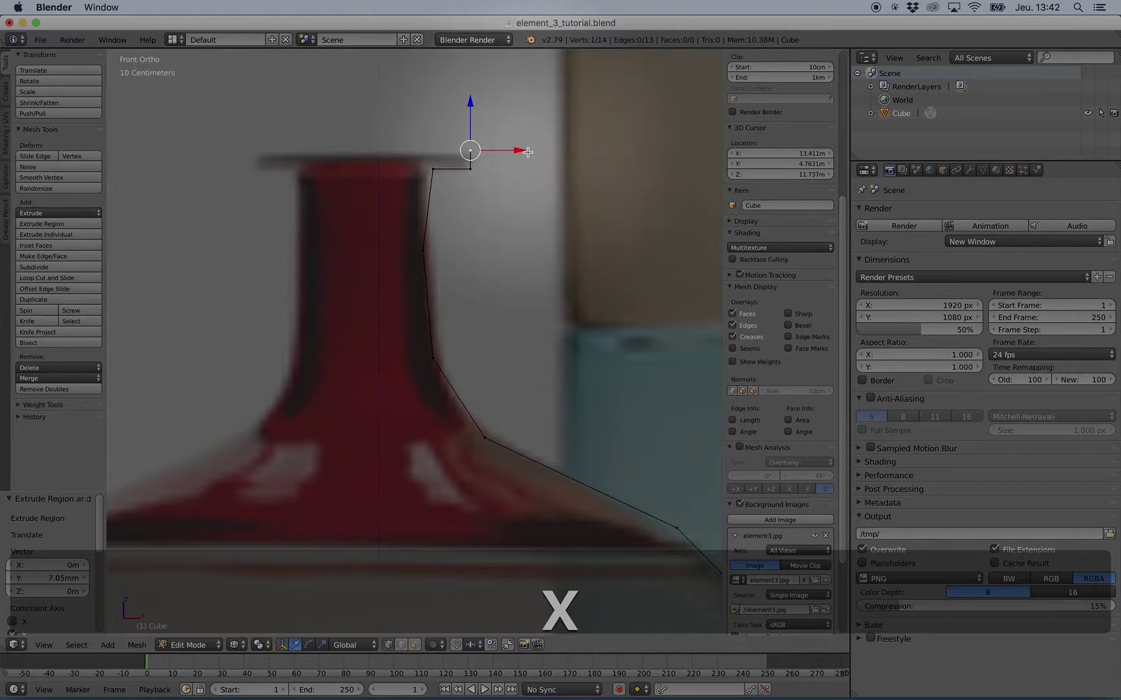
drag(515, 151, 467, 153)
- Add four inner-wall vertices down the neck and along the shoulder, slightly inside the outer profile
shift+middle_drag(438, 256, 445, 230)
ctrl+click(409, 223)
shift+scroll(440, 272, down, 5)
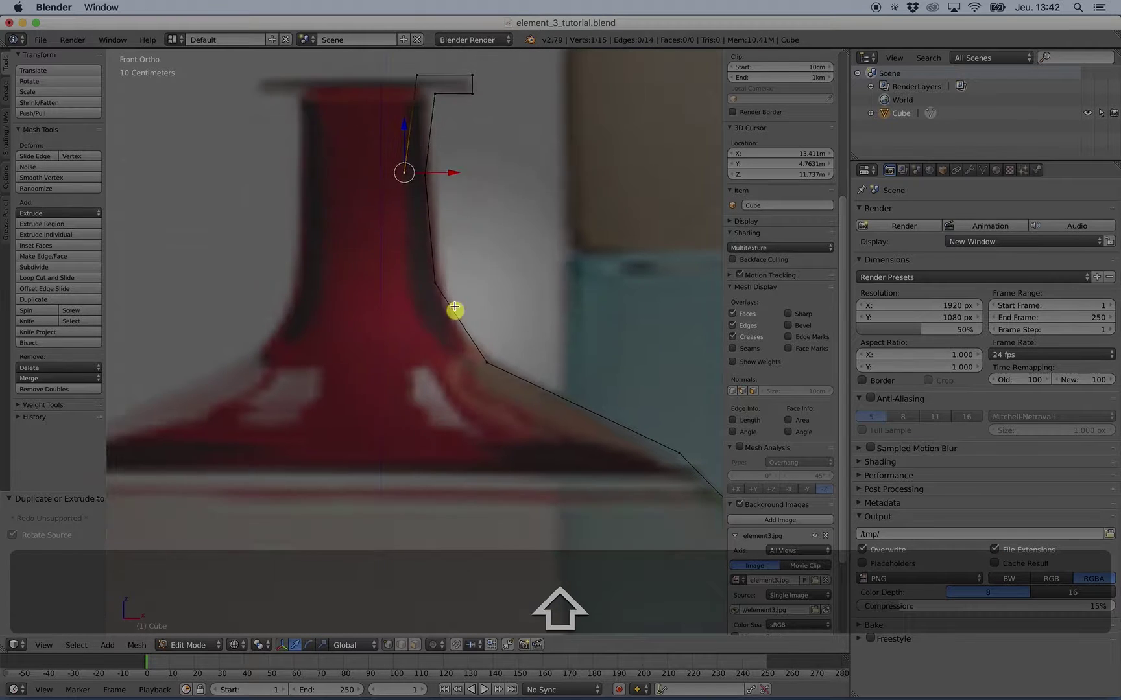
ctrl+click(415, 273)
shift+scroll(438, 288, down, 4)
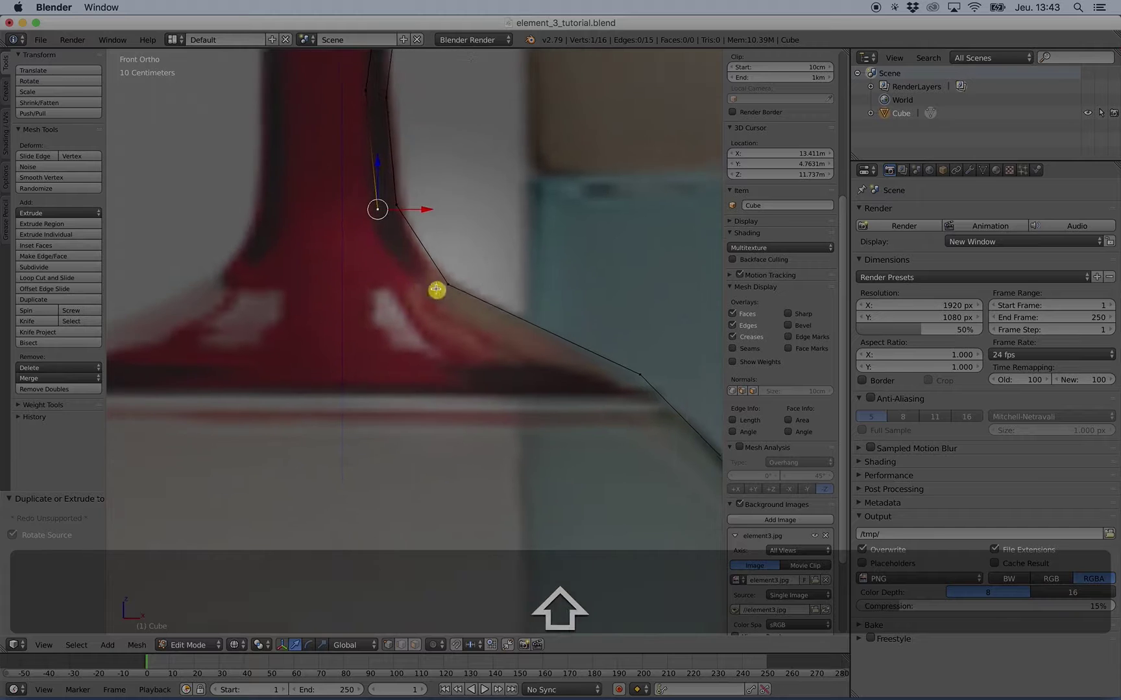
ctrl+click(434, 294)
shift+scroll(468, 298, down, 4)
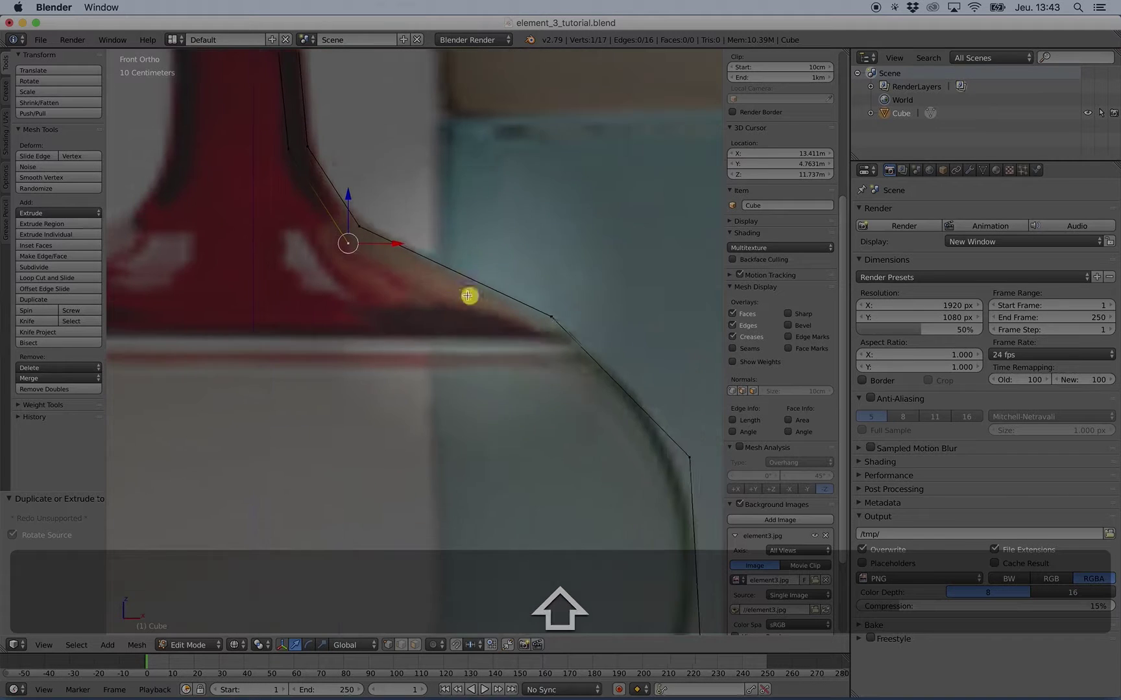
ctrl+click(537, 333)
shift+scroll(542, 312, down, 4)
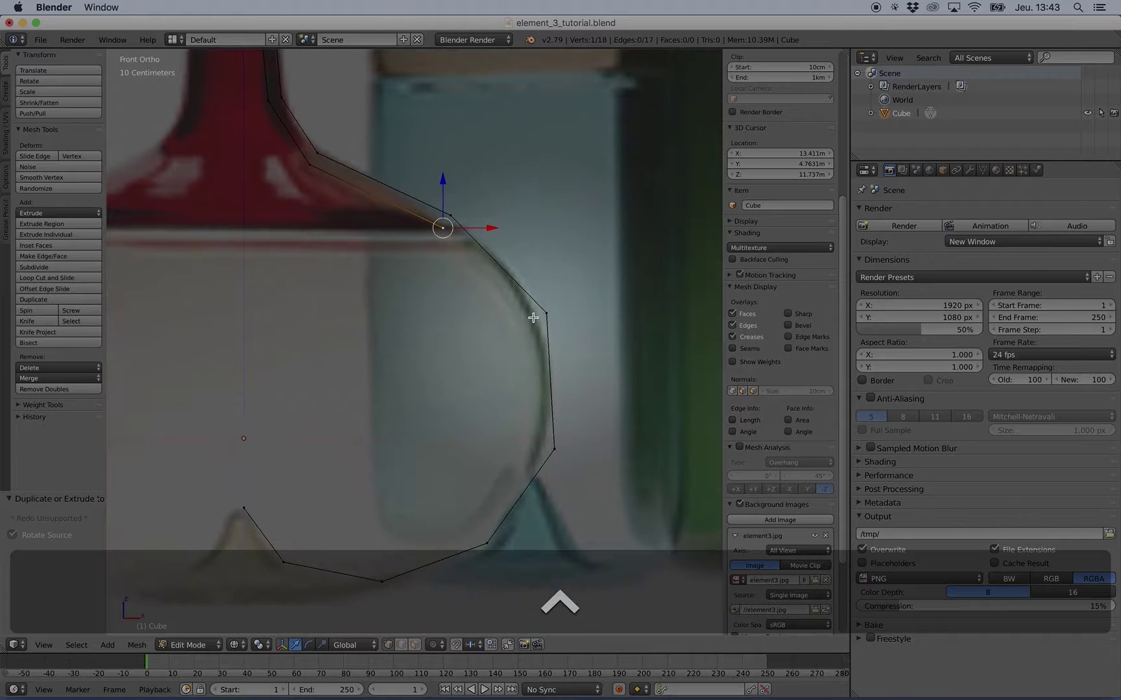
- Add two inner-wall vertices down the round body and move the lower one 13.7 cm in X and 27.5 cm in Z
shift+scroll(521, 402, down, 4)
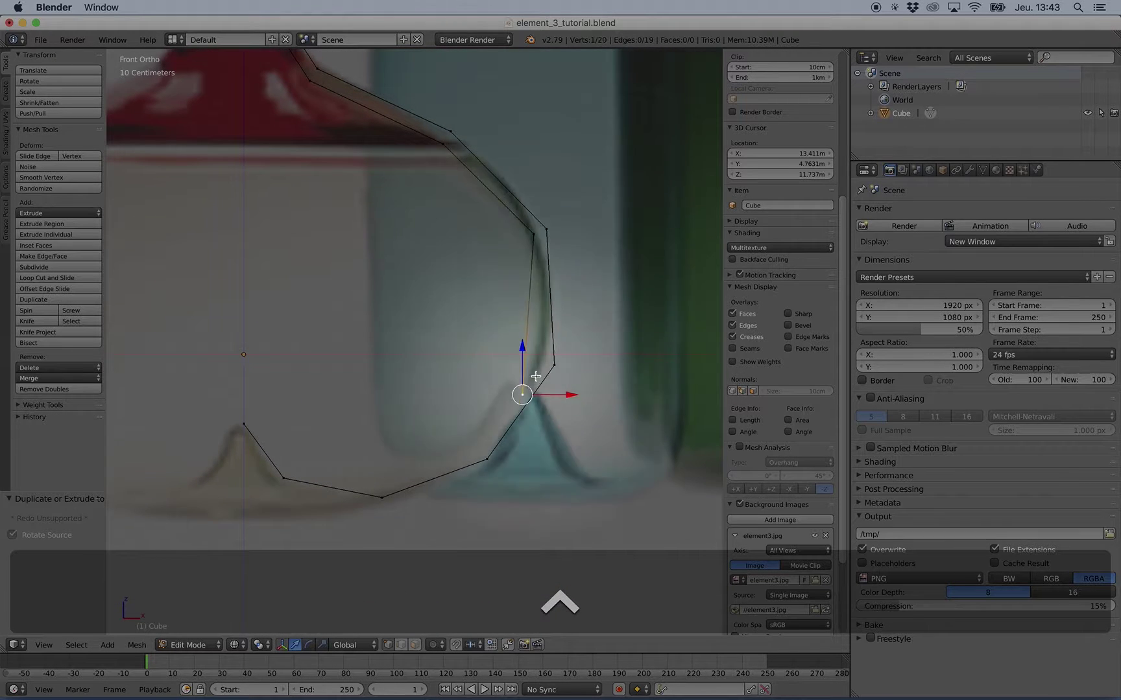
scroll(542, 345, up, 2)
key(g)
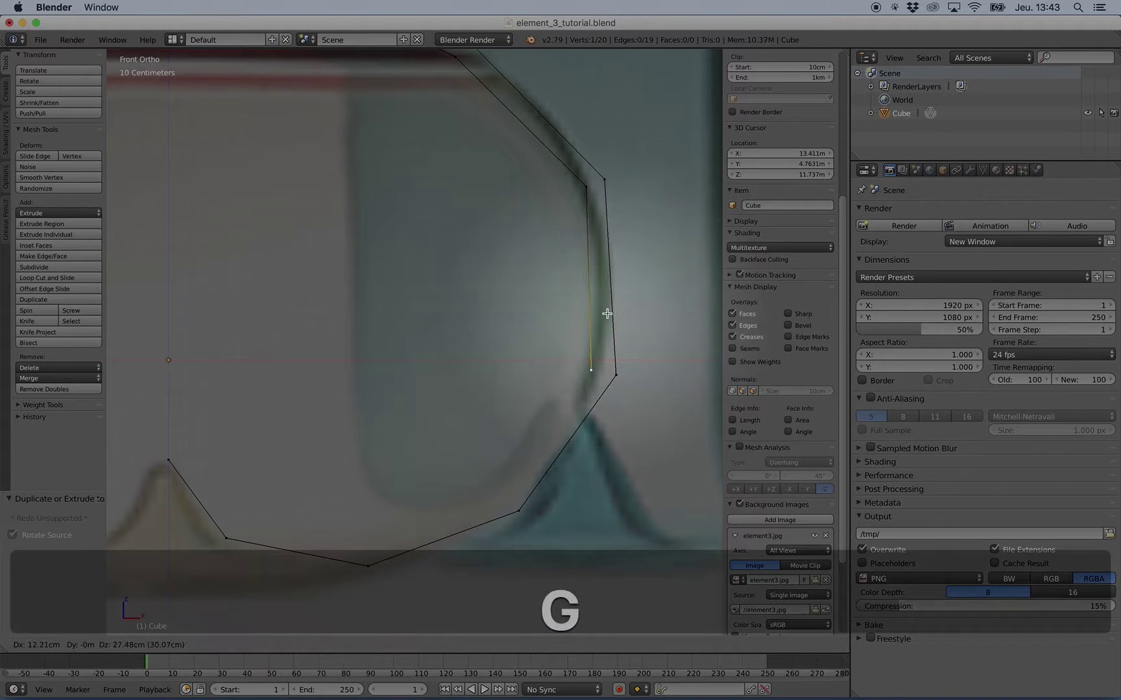
click(609, 313)
- Continue the inner wall with vertices along the bottle's bottom and up to the central axis, shifting the first one -3.82 mm in X and -7.63 mm in Z
shift+middle_drag(520, 464, 537, 345)
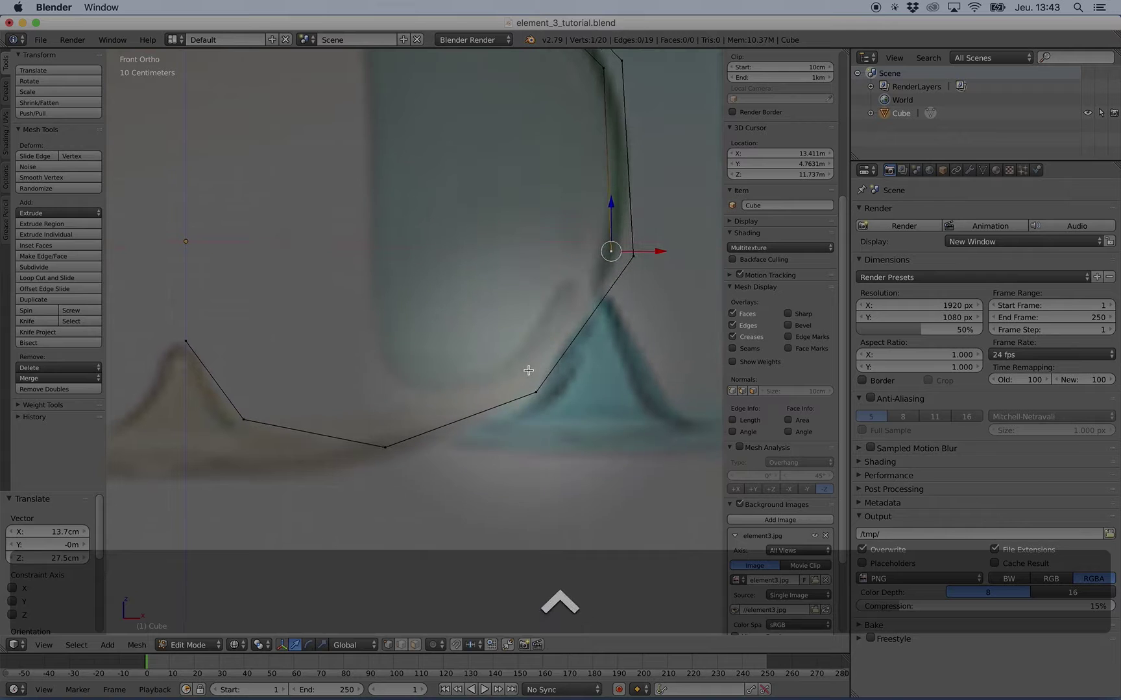
ctrl+click(528, 371)
key(g)
click(527, 371)
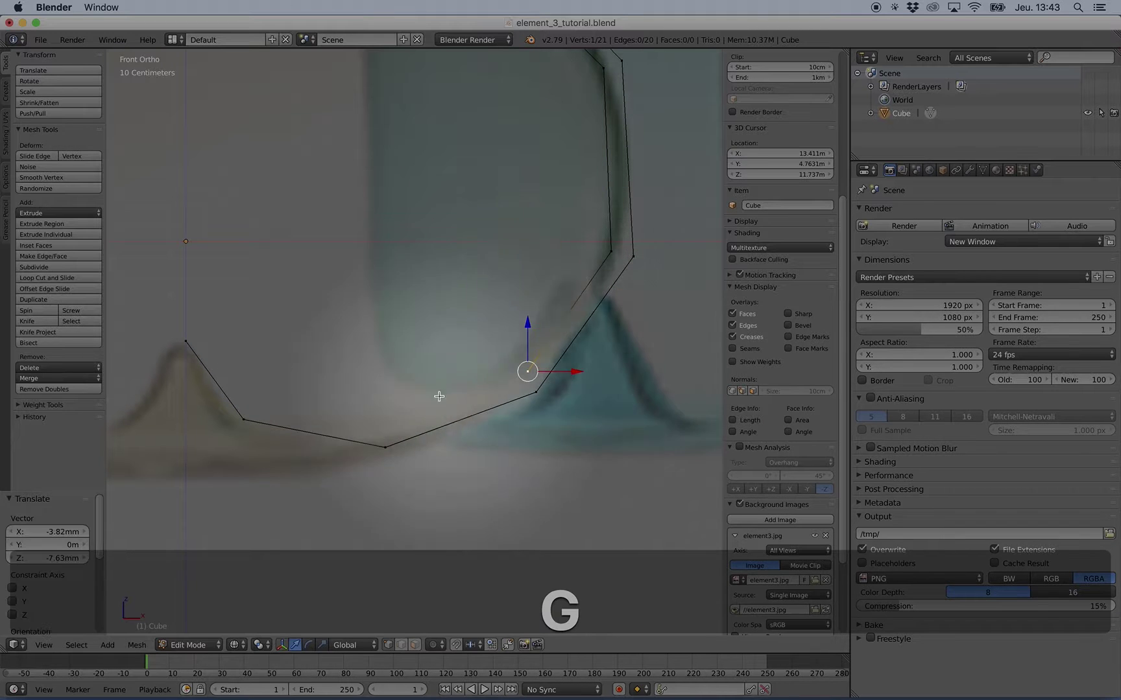
ctrl+click(388, 421)
shift+middle_drag(416, 383, 472, 364)
shift+middle_drag(260, 300, 370, 282)
- Set the inner profile's end vertex to X 0 in local coordinates, select the outer end vertex with it, and leave Edit Mode
shift+scroll(763, 135, up, 8)
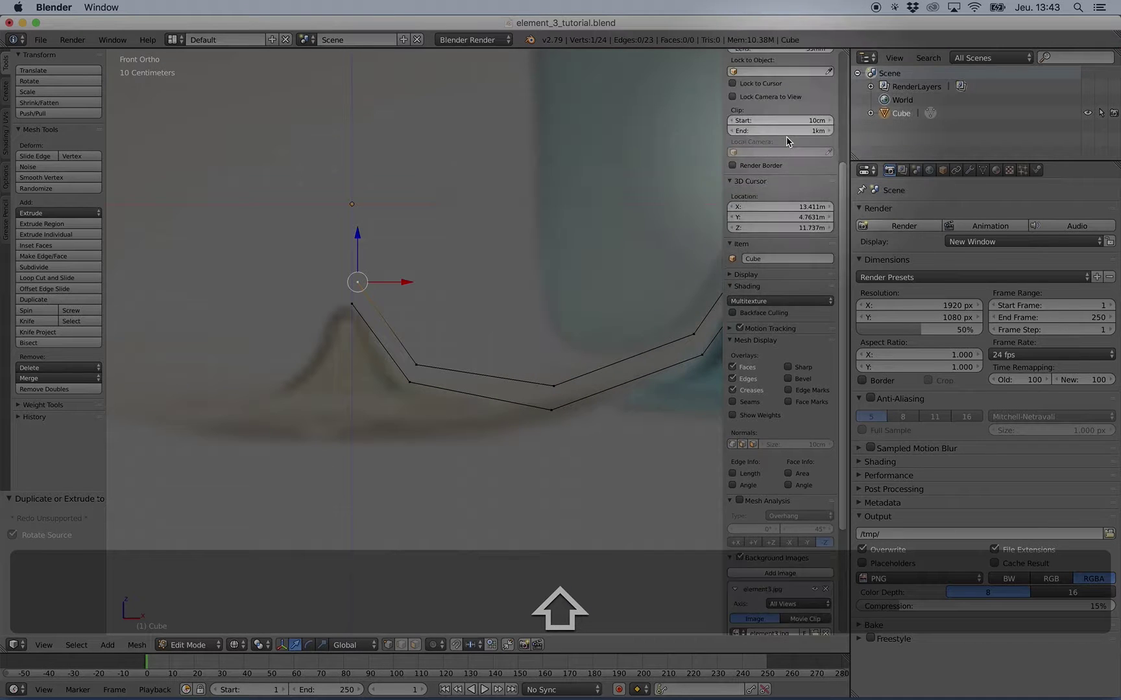
shift+middle_drag(340, 162, 377, 226)
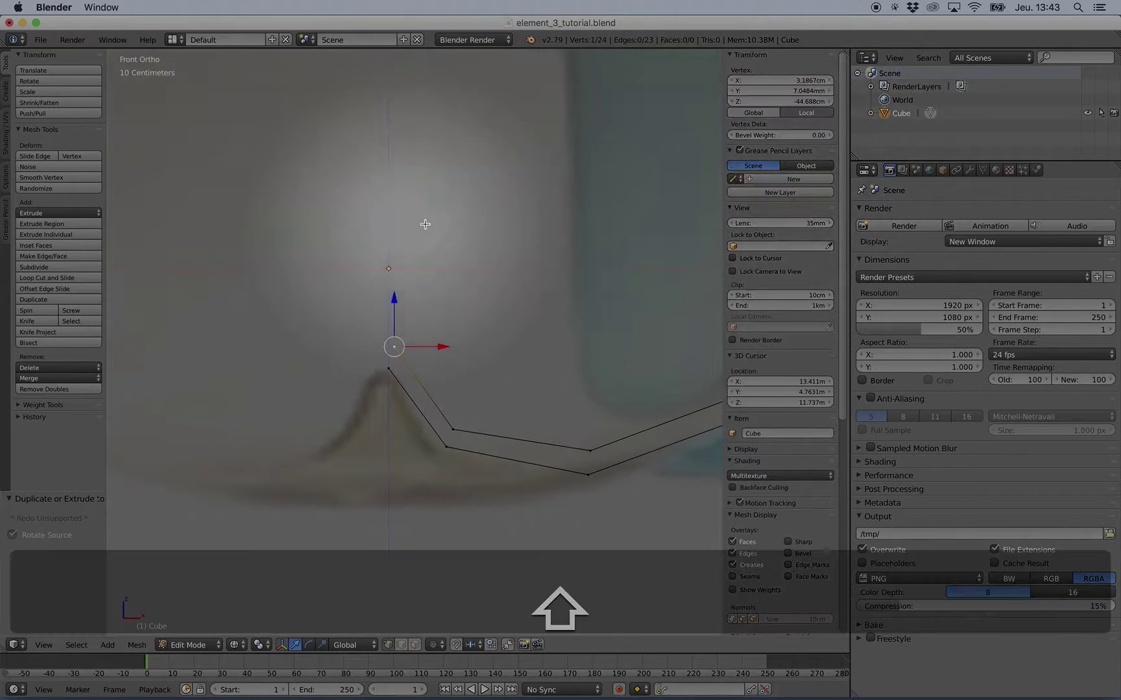
click(792, 114)
click(765, 113)
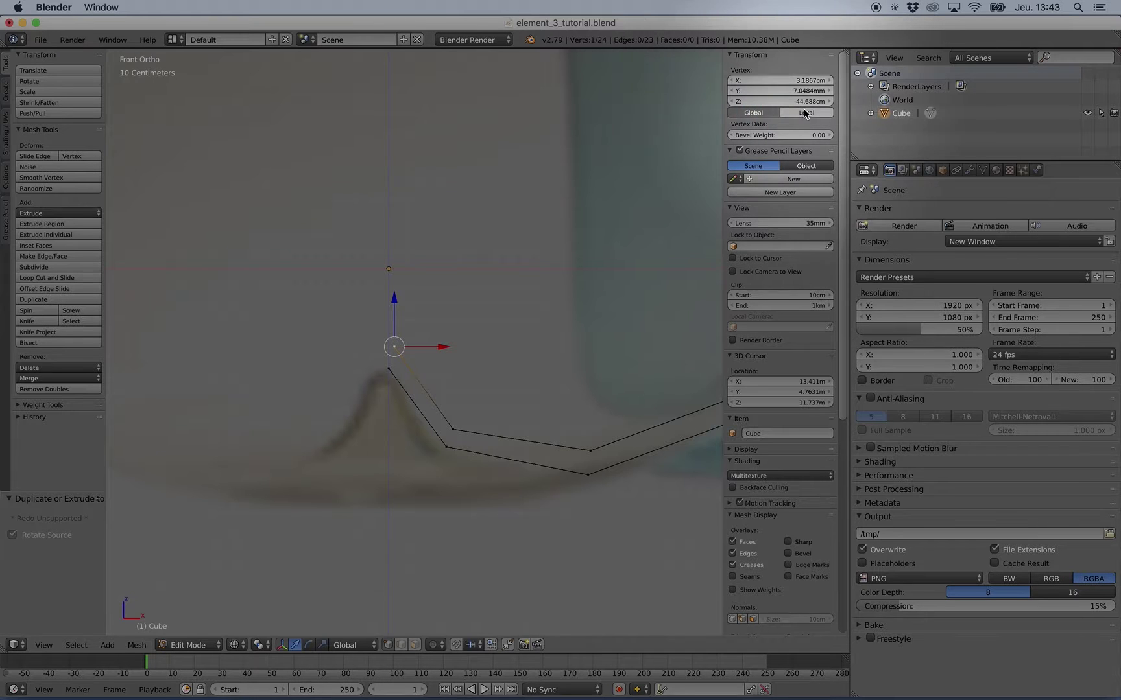
click(764, 112)
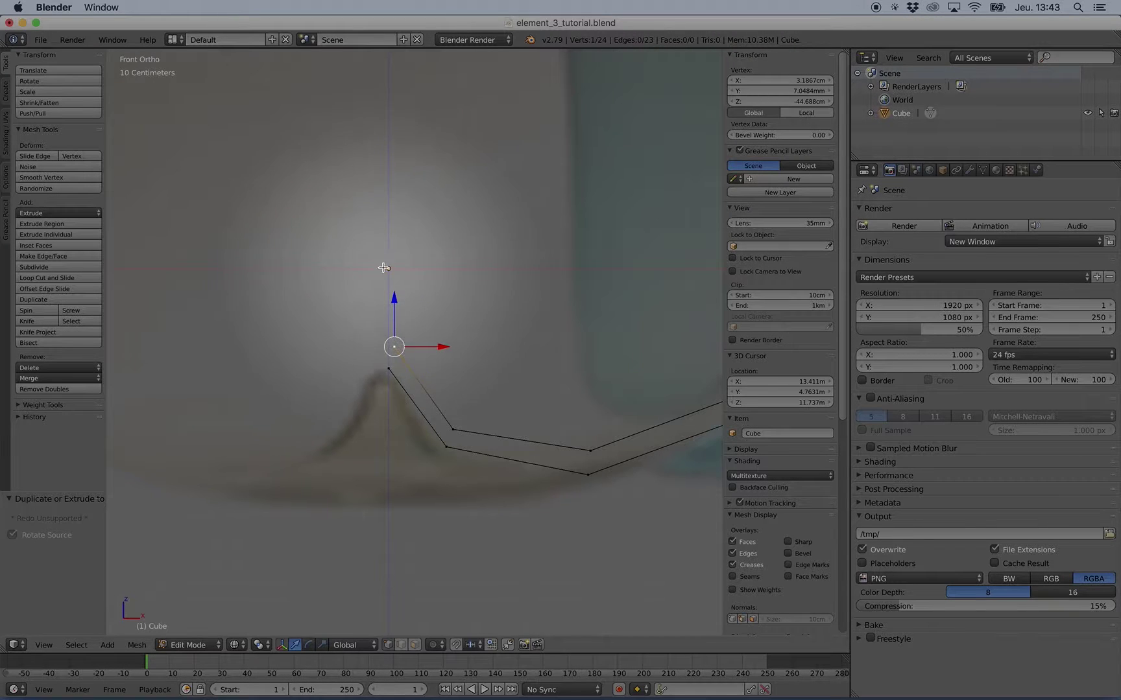
click(812, 112)
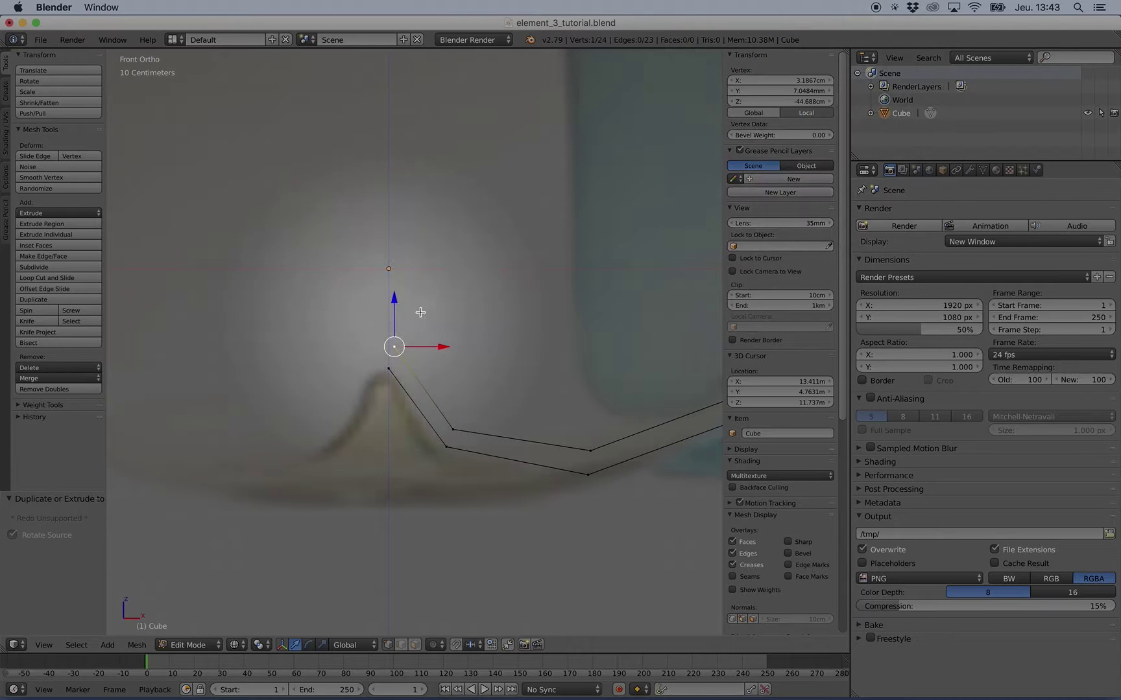
click(791, 82)
text(0)
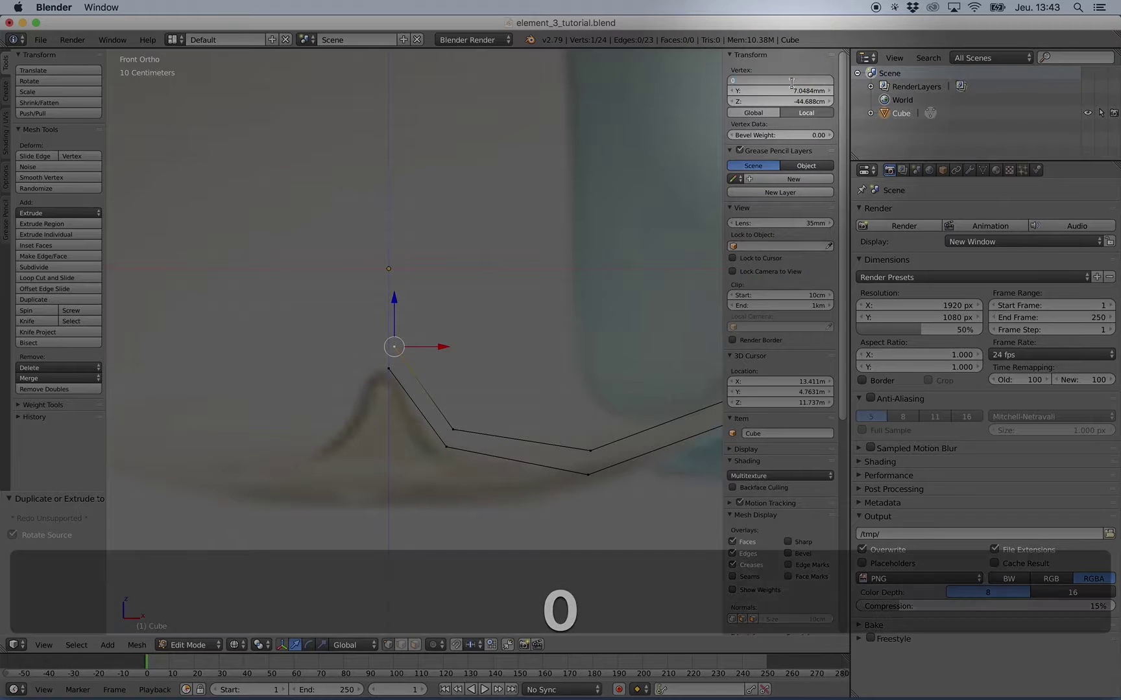
key(Return)
shift+right_click(374, 365)
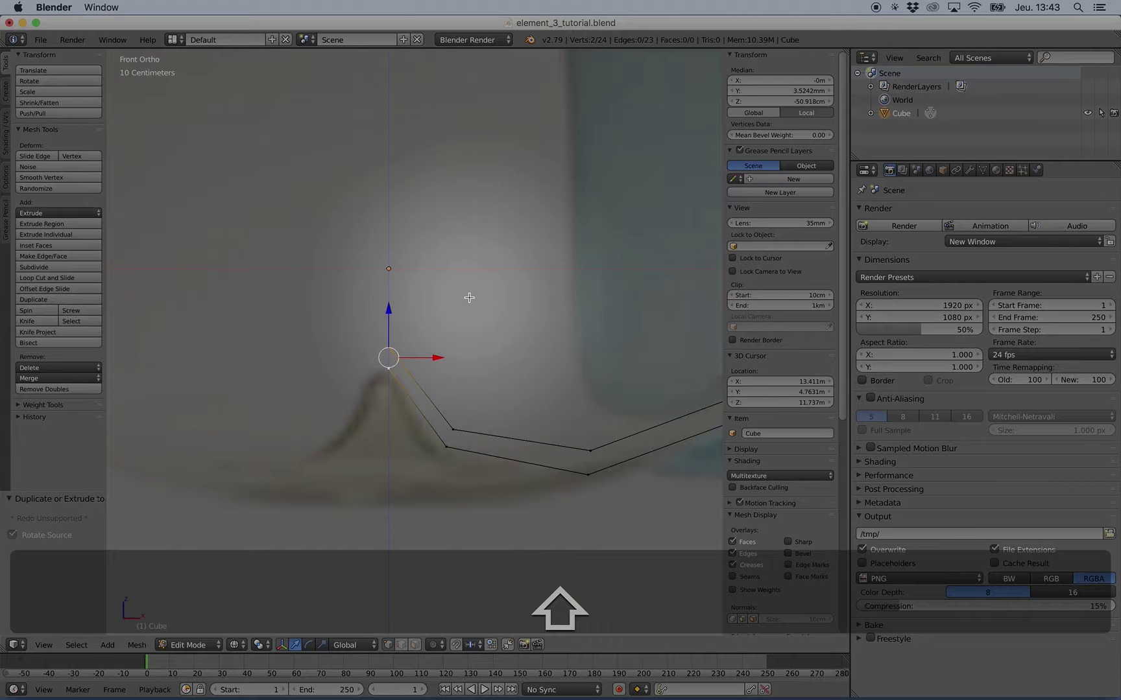
key(Tab)
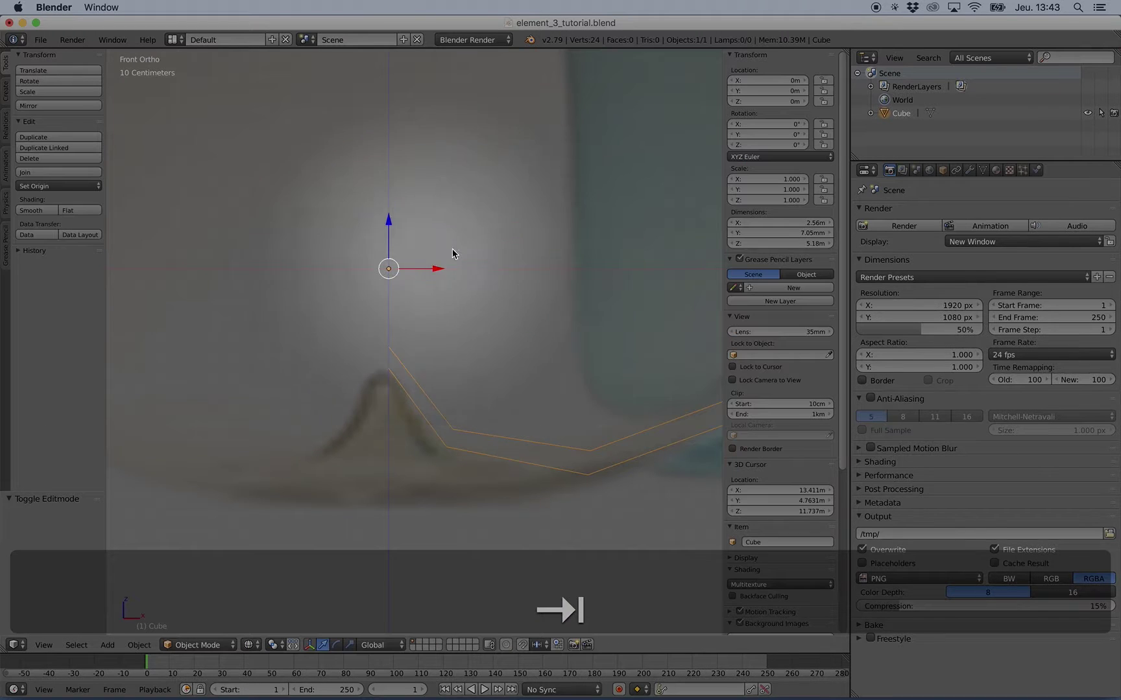
- Examine the profile from different angles in perspective to see whether all its vertices lie in one plane
scroll(508, 243, down, 6)
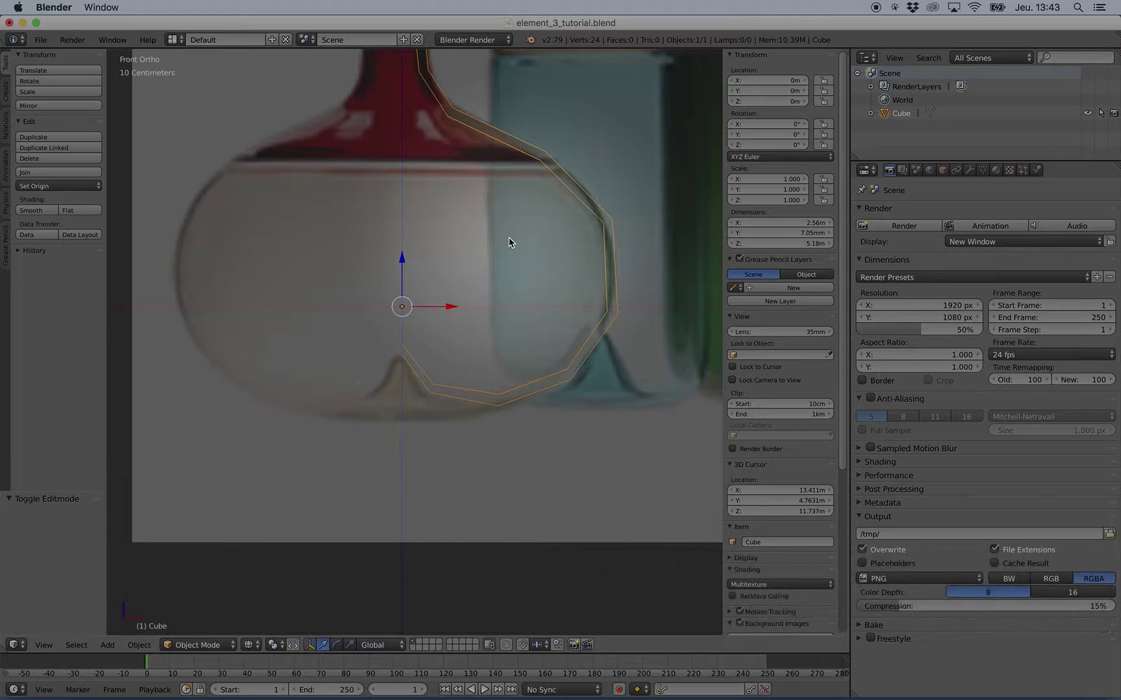
key(5)
middle_drag(509, 244, 483, 256)
key(Tab)
right_click(452, 235)
drag(482, 215, 566, 345)
right_click(478, 402)
drag(529, 389, 502, 394)
middle_drag(502, 394, 478, 305)
- Select the whole profile and flatten it by scaling it to 0 along Y
key(a)
key(s)
key(y)
key(0)
key(Return)
- Examine from above in orthographic view how the flattened profile lines up with the object's origin
key(KP_7)
key(KP_5)
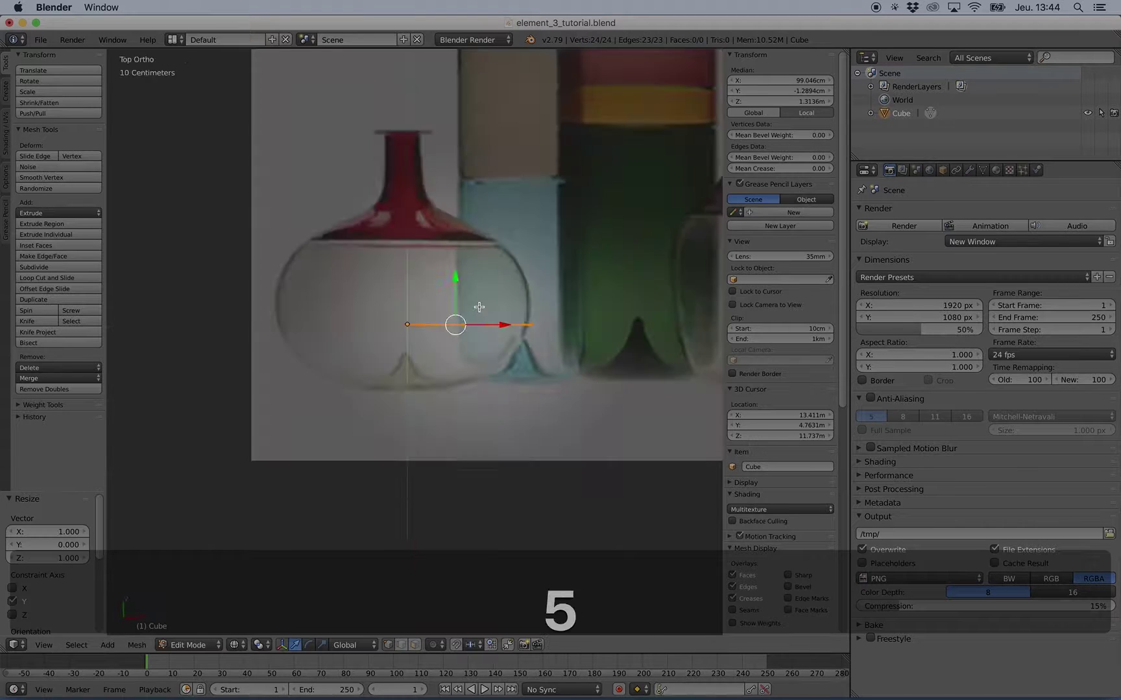
scroll(479, 306, up, 5)
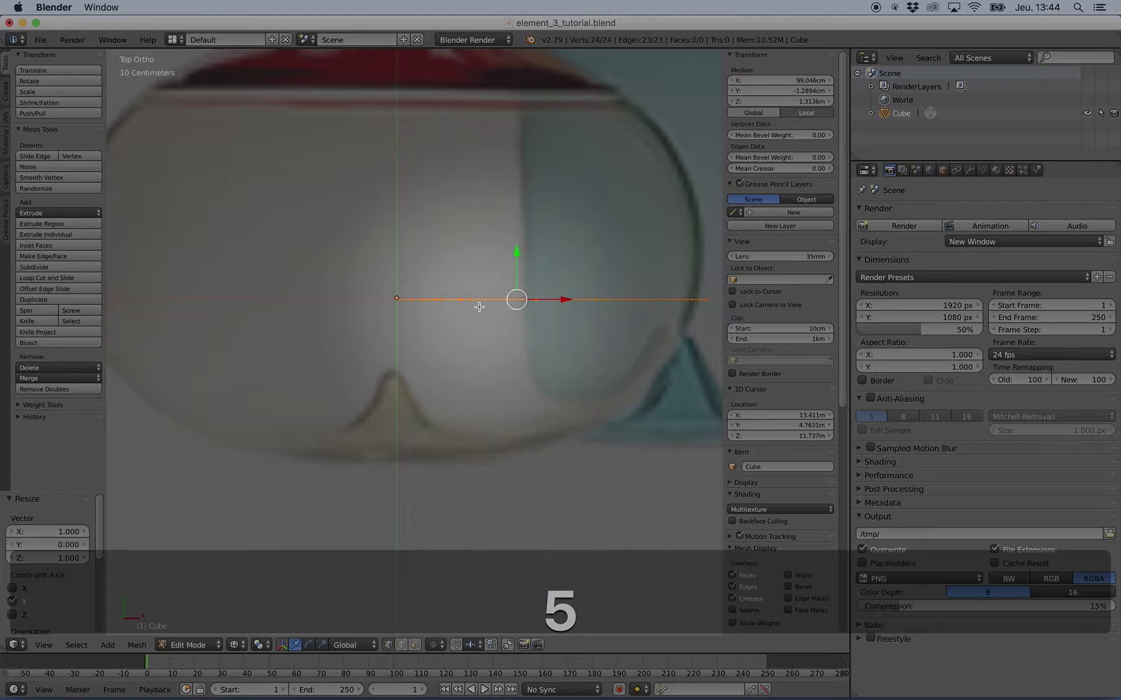
shift+middle_drag(478, 306, 440, 258)
scroll(449, 249, up, 4)
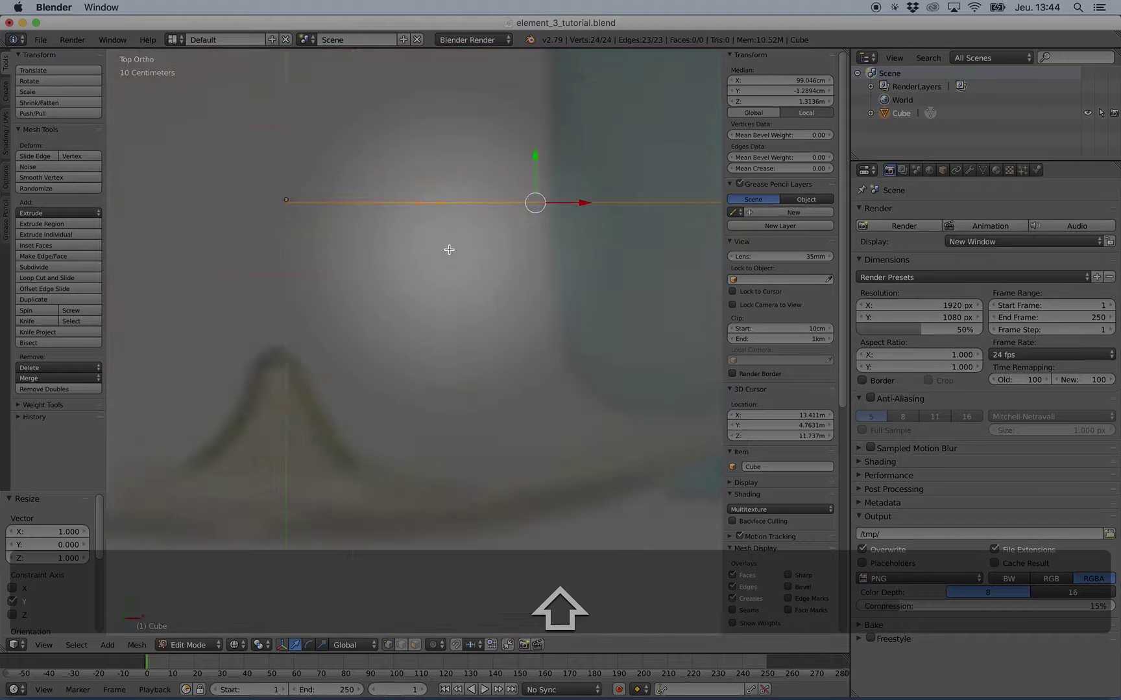
scroll(319, 182, up, 3)
shift+middle_drag(319, 183, 408, 245)
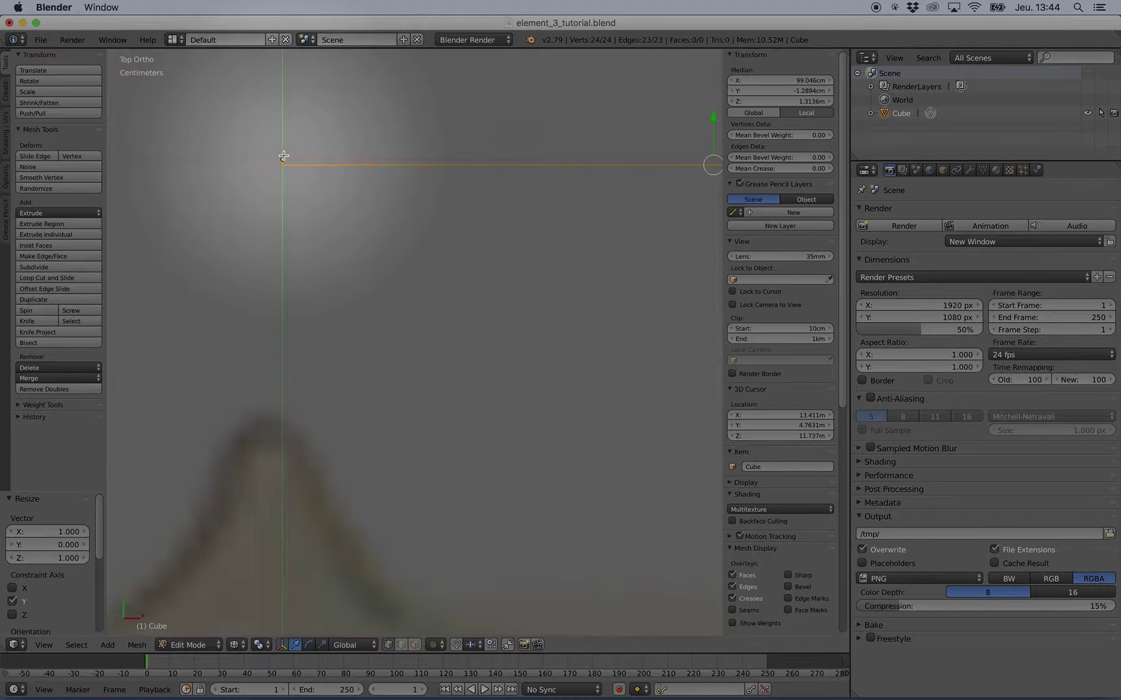
scroll(328, 225, up, 4)
shift+middle_drag(283, 154, 485, 330)
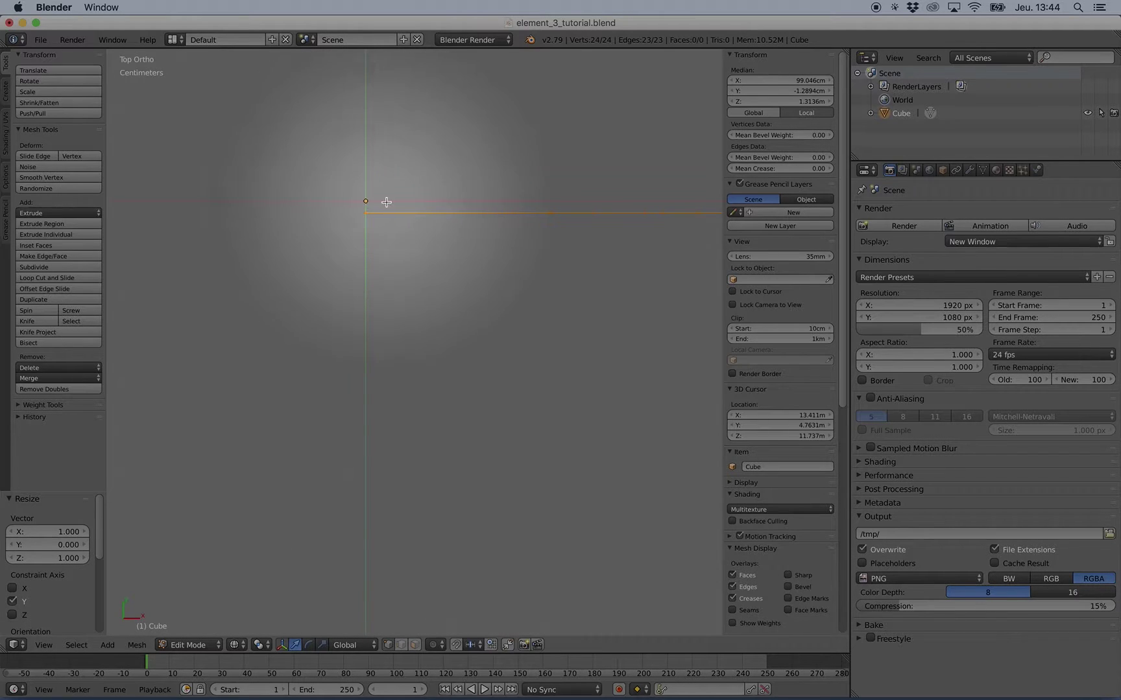
scroll(368, 201, down, 9)
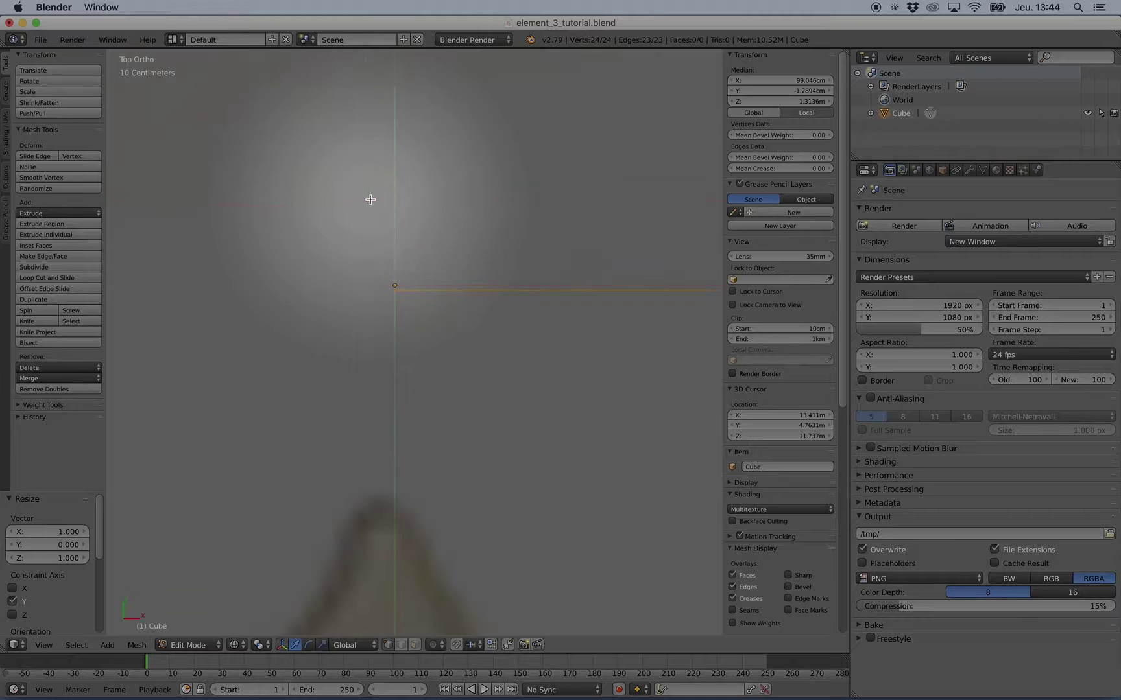
scroll(440, 305, up, 5)
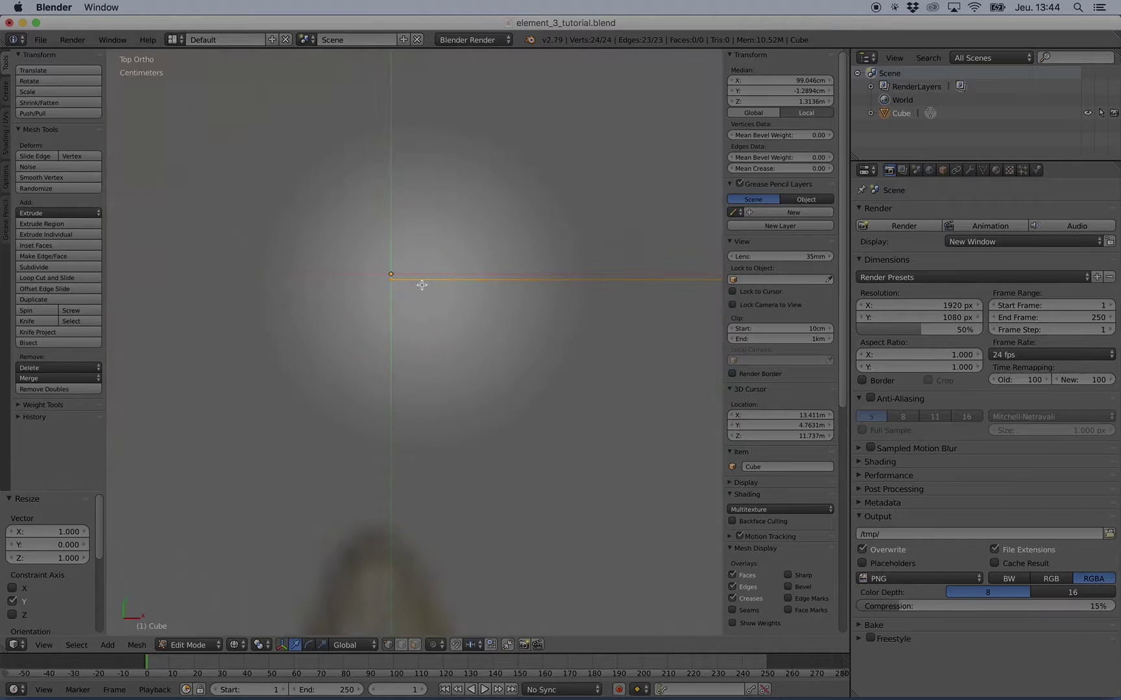
- Select the two end vertices on the central axis and snap the 3D cursor to their midpoint
key(KP_1)
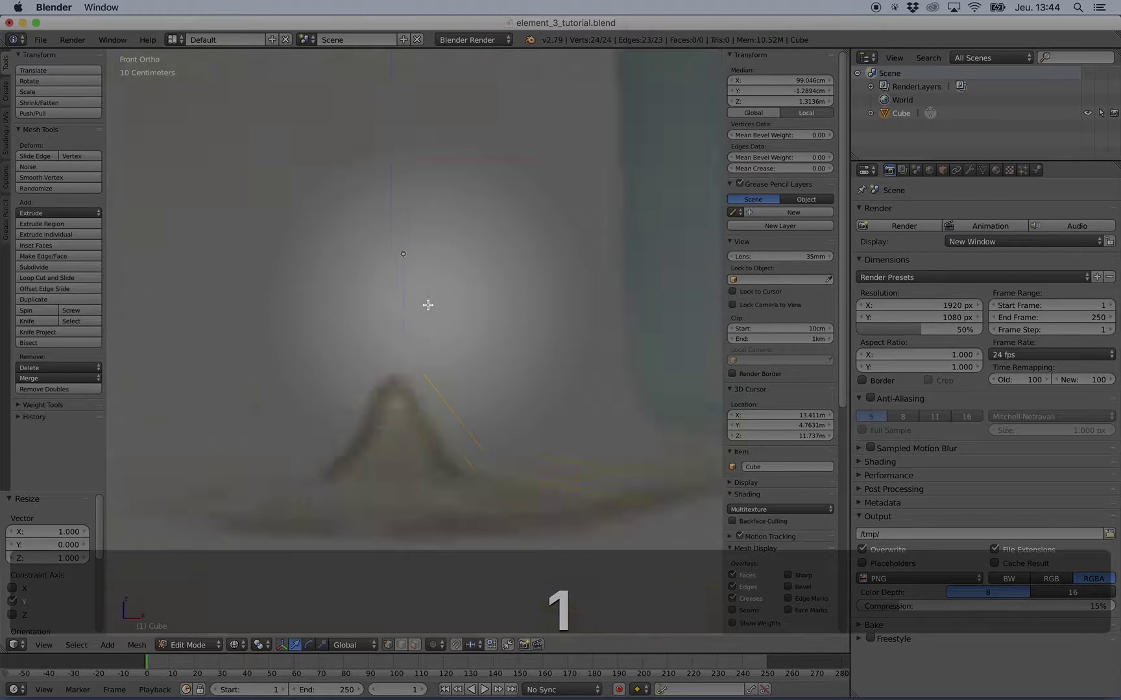
key(KP_5)
middle_drag(426, 290, 516, 288)
right_click(418, 329)
shift+right_click(416, 347)
shift+right_click(417, 332)
shift+right_click(417, 350)
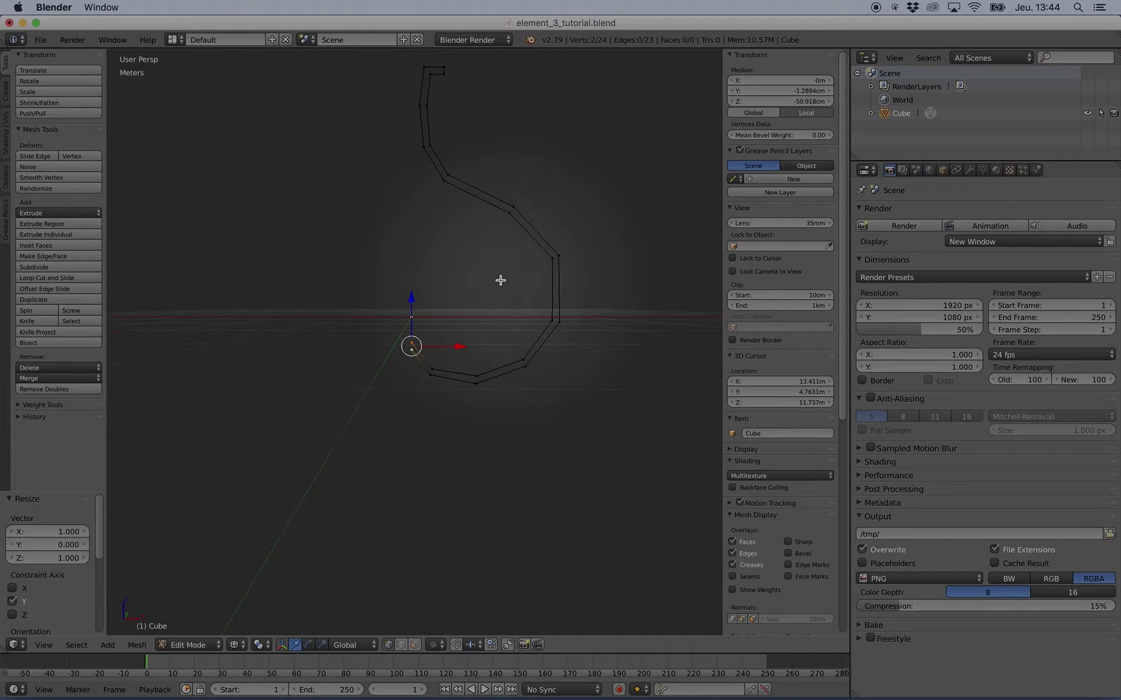
key(shift+s)
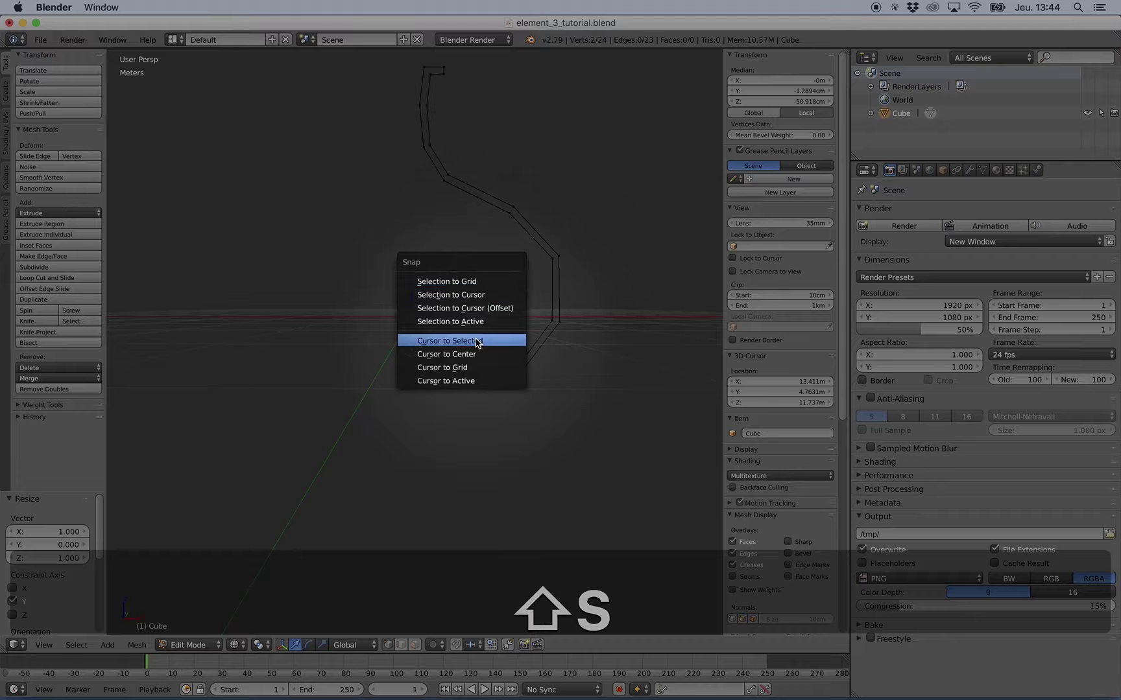
click(475, 339)
- Set the bottle profile's origin to the 3D cursor in Object Mode
key(Tab)
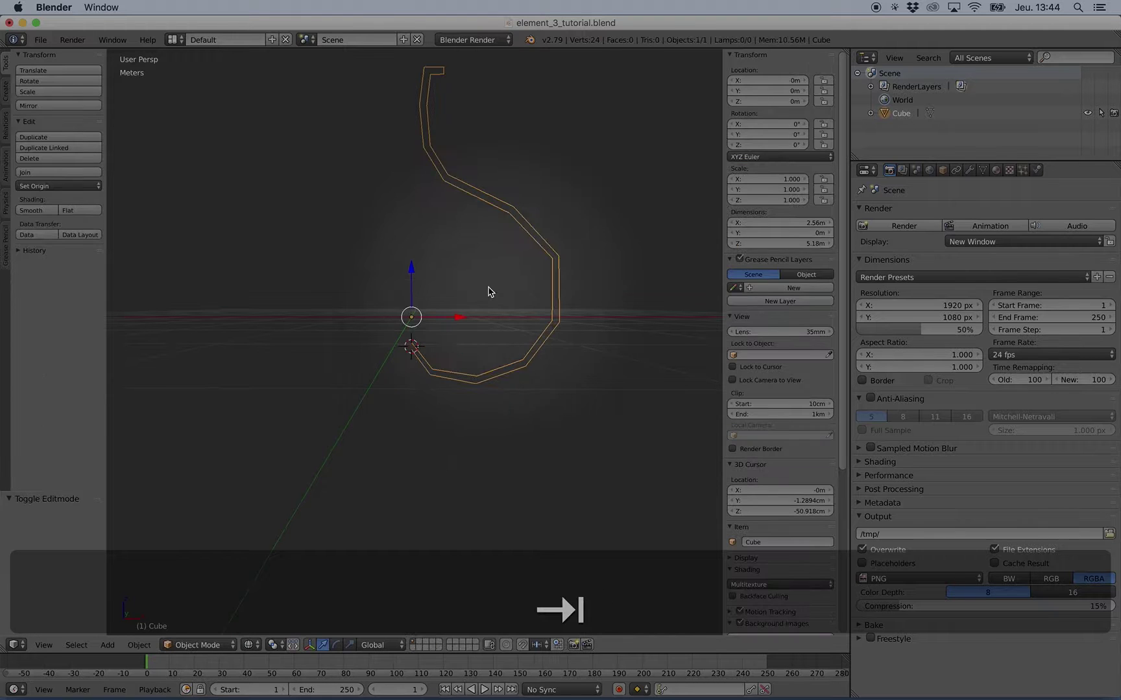
click(64, 186)
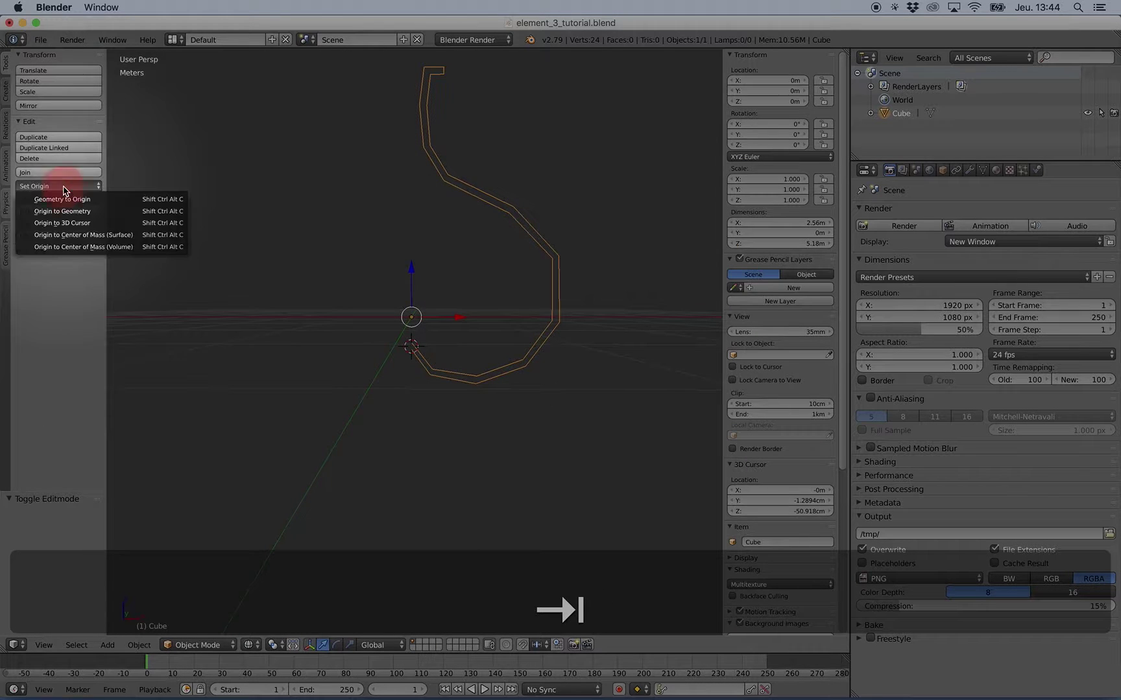
click(64, 223)
- Select the whole bottle profile in Edit Mode and show it from above in orthographic view
middle_drag(409, 312, 509, 327)
key(Tab)
key(a)
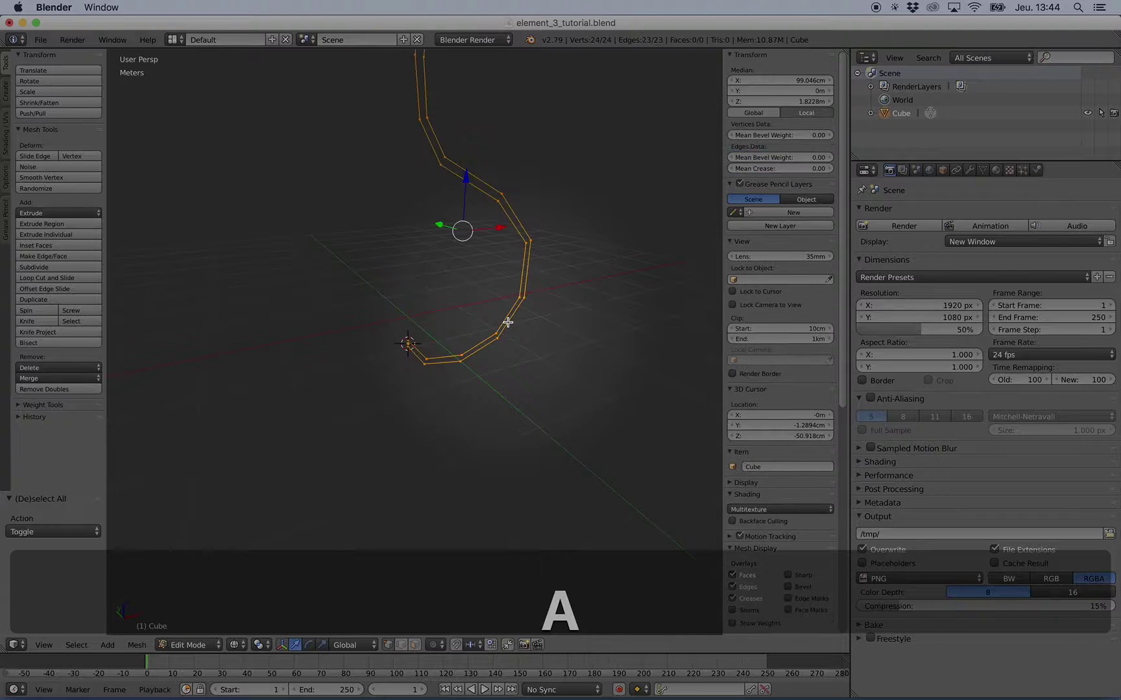
key(KP_7)
key(KP_5)
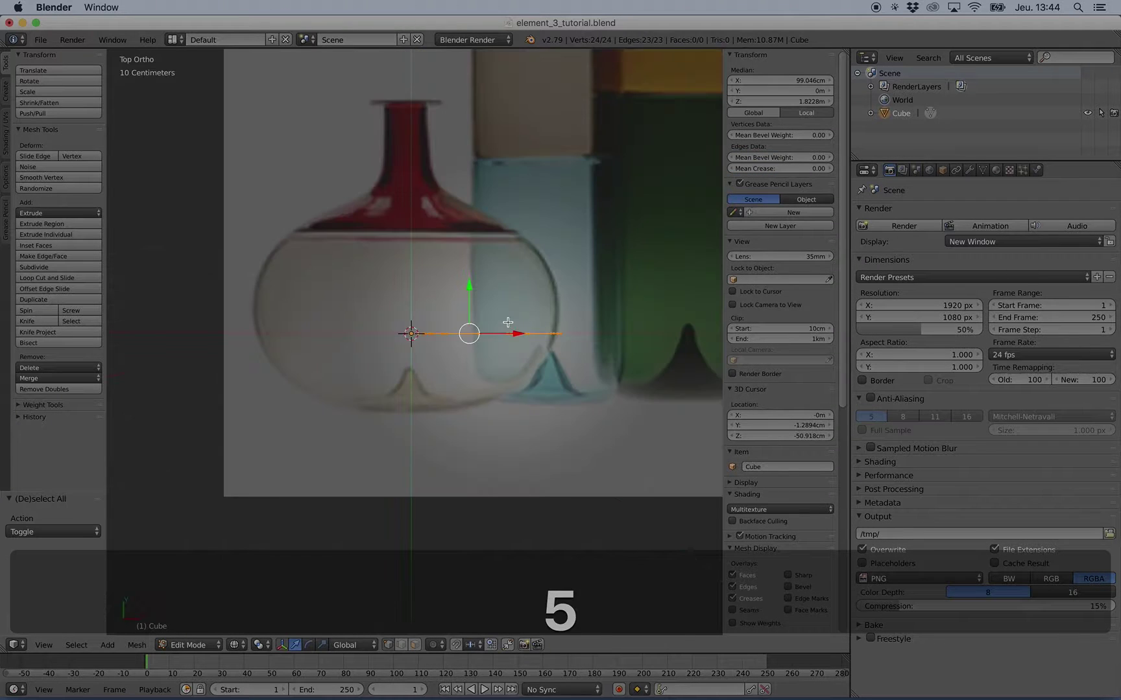
shift+middle_drag(466, 324, 464, 280)
scroll(464, 279, up, 2)
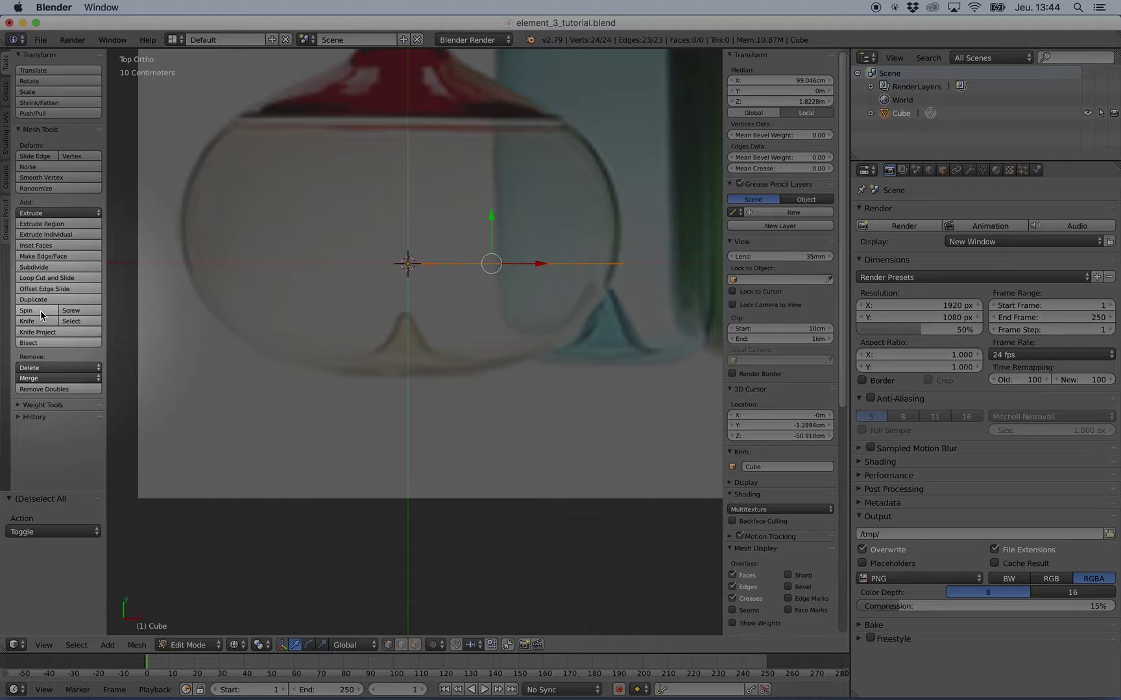
- Spin the selected profile around the 3D cursor from a slightly tilted top view, with the angle set to 360°
middle_drag(550, 340, 552, 333)
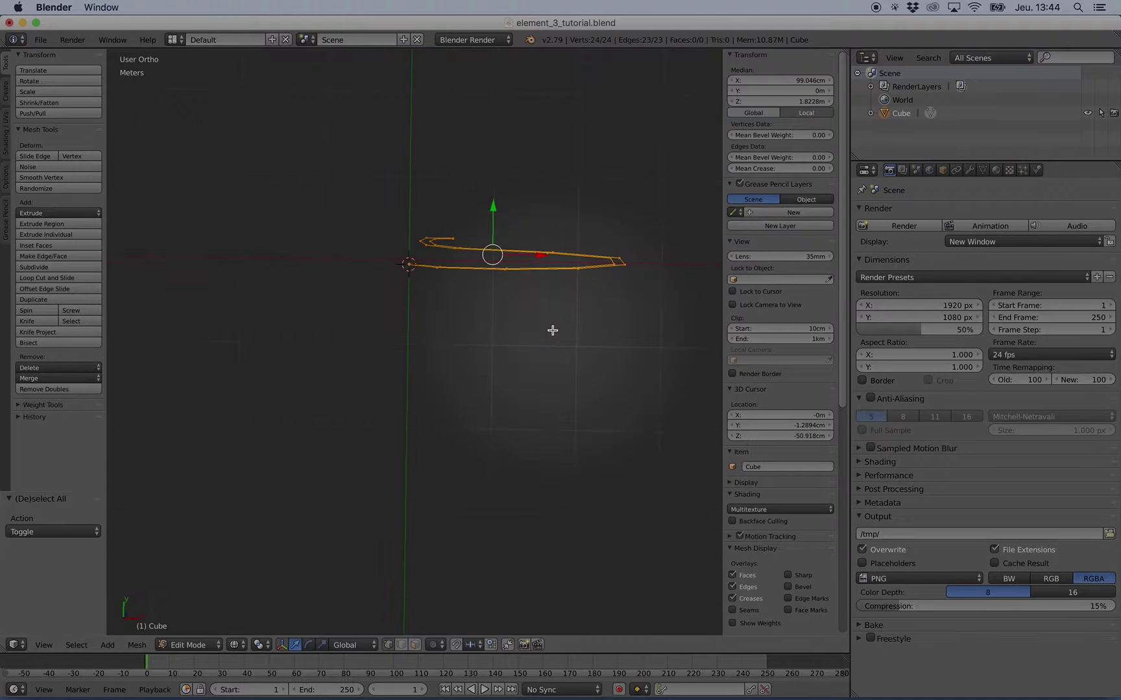
key(KP_7)
key(KP_5)
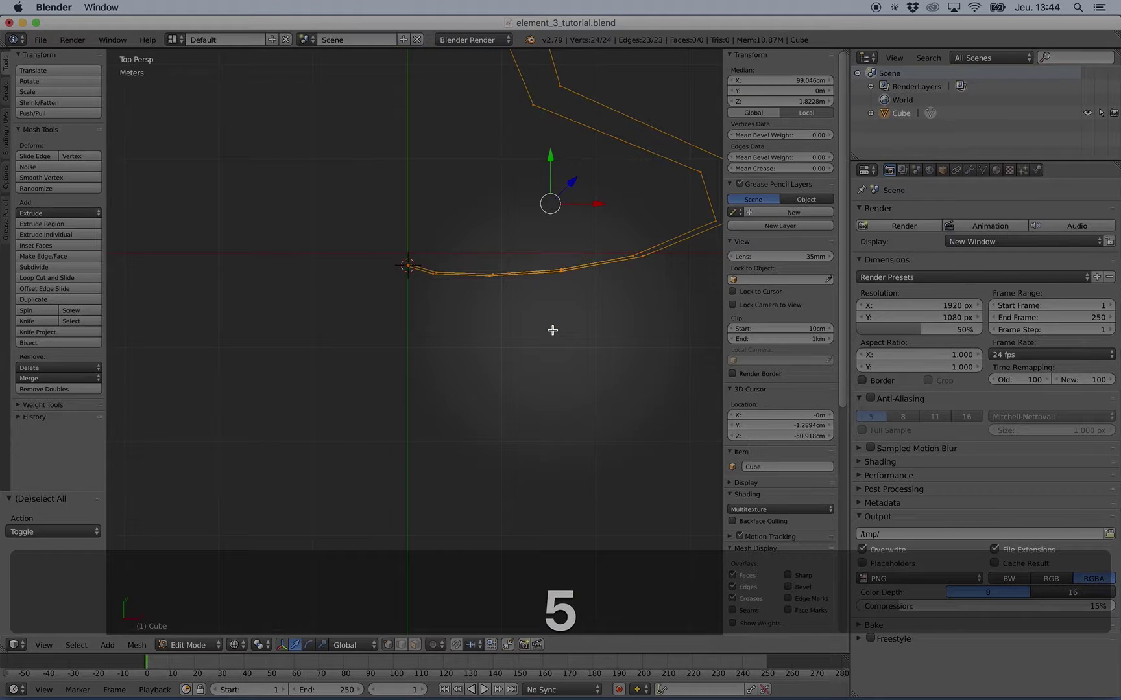
scroll(457, 215, down, 3)
shift+middle_drag(458, 215, 440, 274)
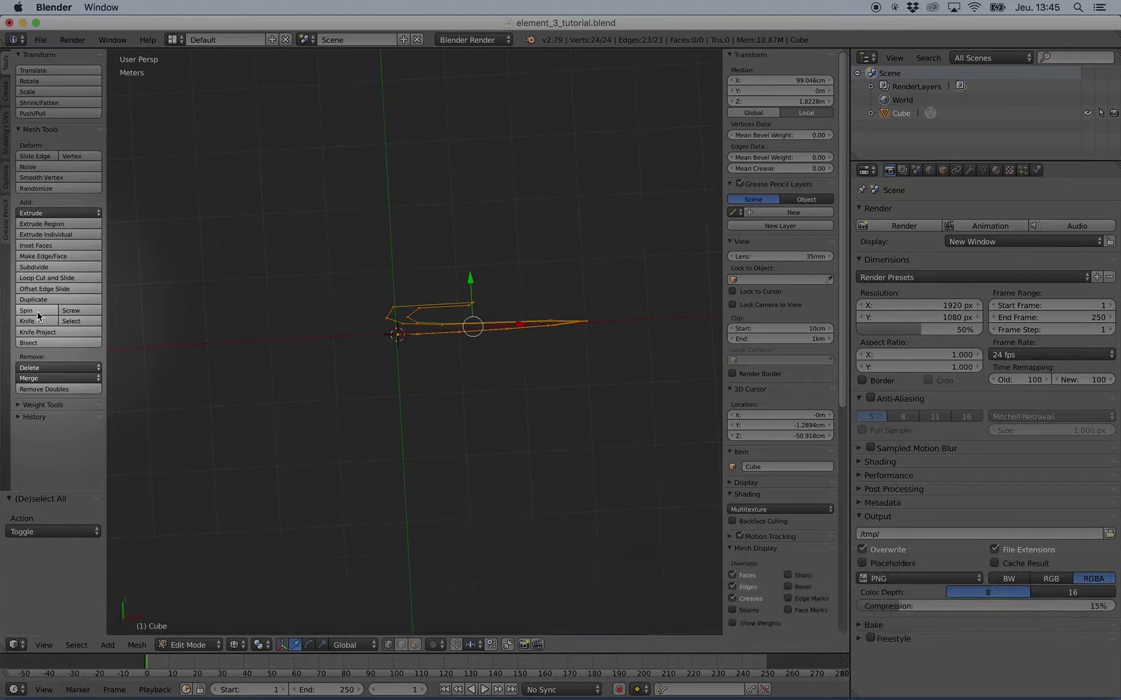
click(37, 312)
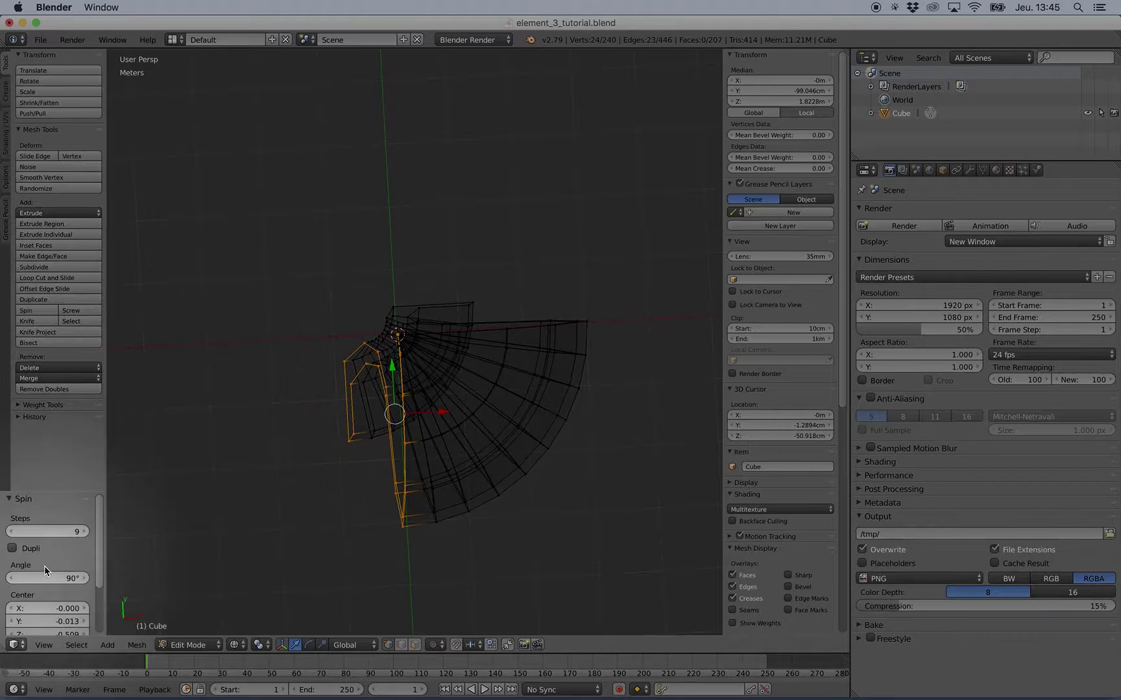
text(365)
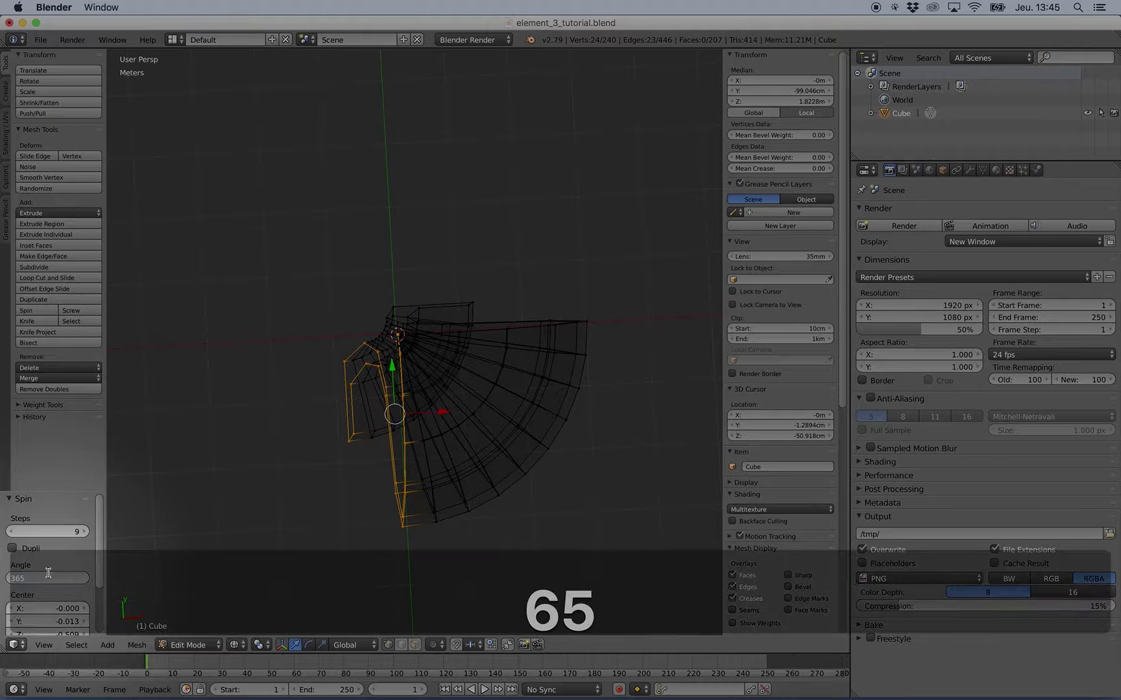
key(BackSpace)
text(0)
key(Return)
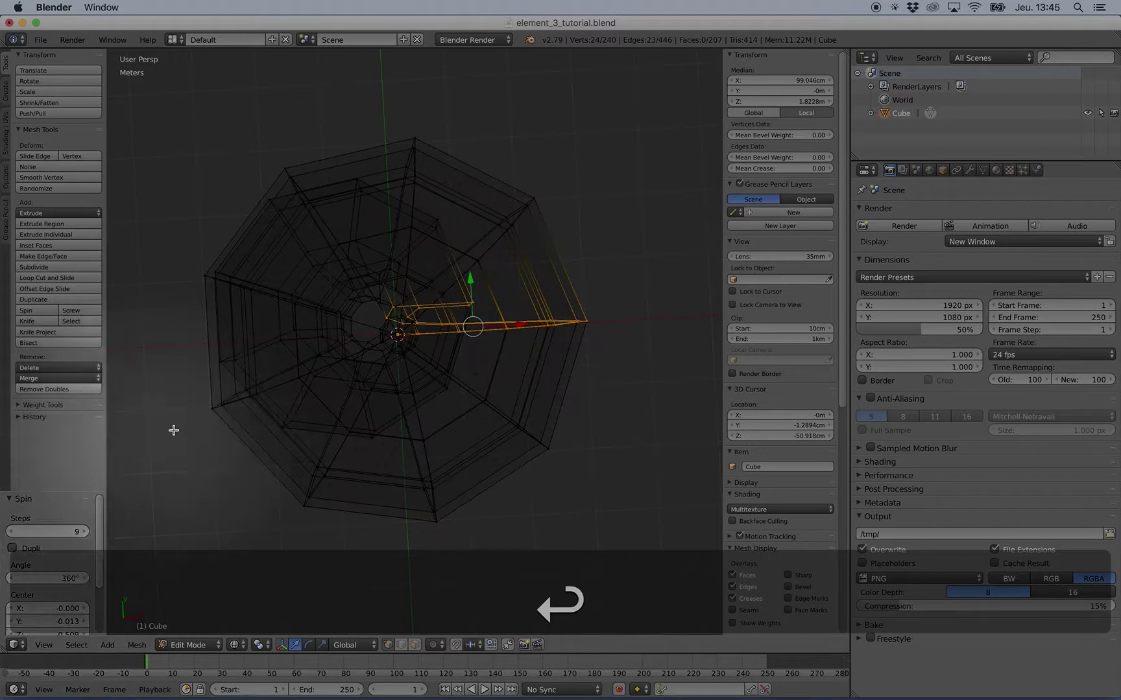
- Undo the tilted-view spin, try spinning the profile again from another angle in solid shading, and undo that attempt
mouse_move(215, 448)
middle_down()
mouse_move(380, 443)
mouse_move(457, 318)
mouse_move(400, 300)
mouse_move(426, 265)
mouse_move(464, 284)
mouse_move(445, 300)
mouse_move(513, 280)
mouse_move(515, 348)
middle_up()
key(z)
key(super+z)
middle_drag(332, 297, 333, 308)
click(48, 313)
mouse_move(422, 350)
middle_down()
mouse_move(380, 325)
mouse_move(424, 334)
middle_up()
key(super+z)
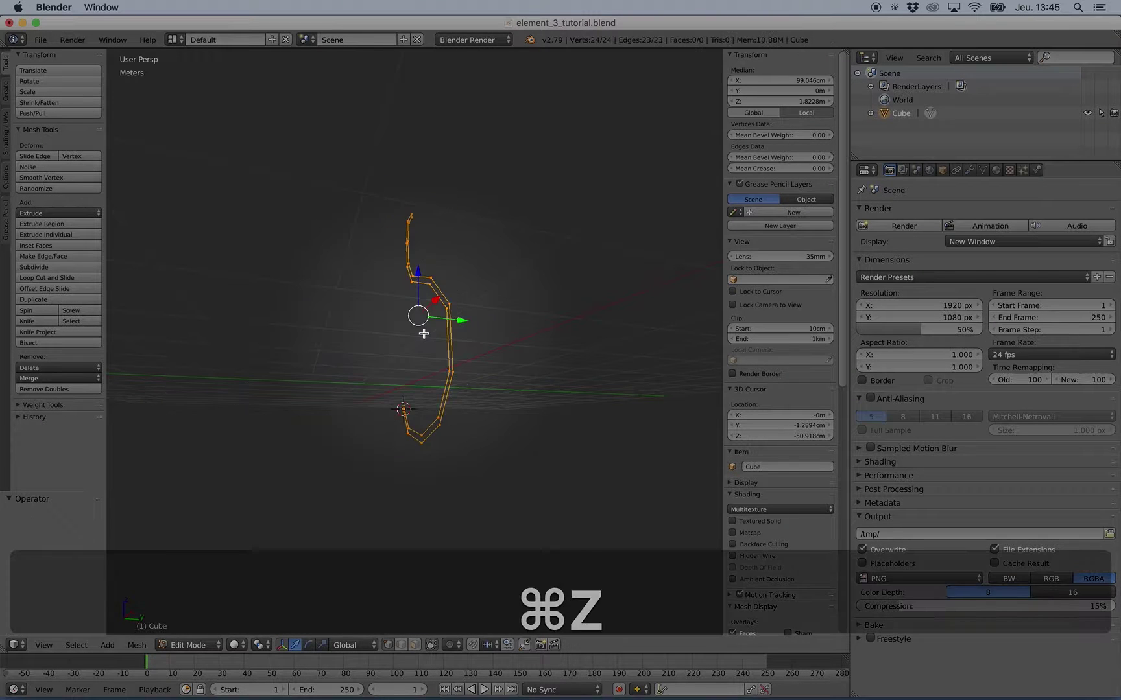
- Spin the profile 360° around the 3D cursor from the top orthographic view
key(KP_7)
key(KP_5)
scroll(509, 366, up, 5)
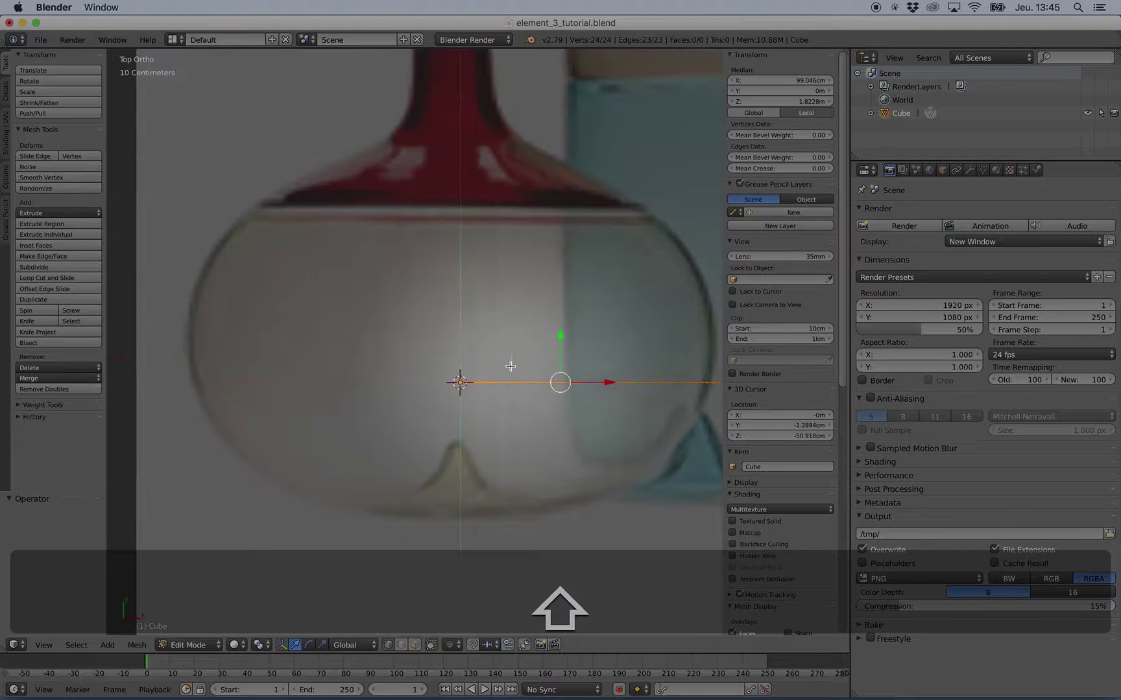
shift+middle_drag(509, 365, 376, 299)
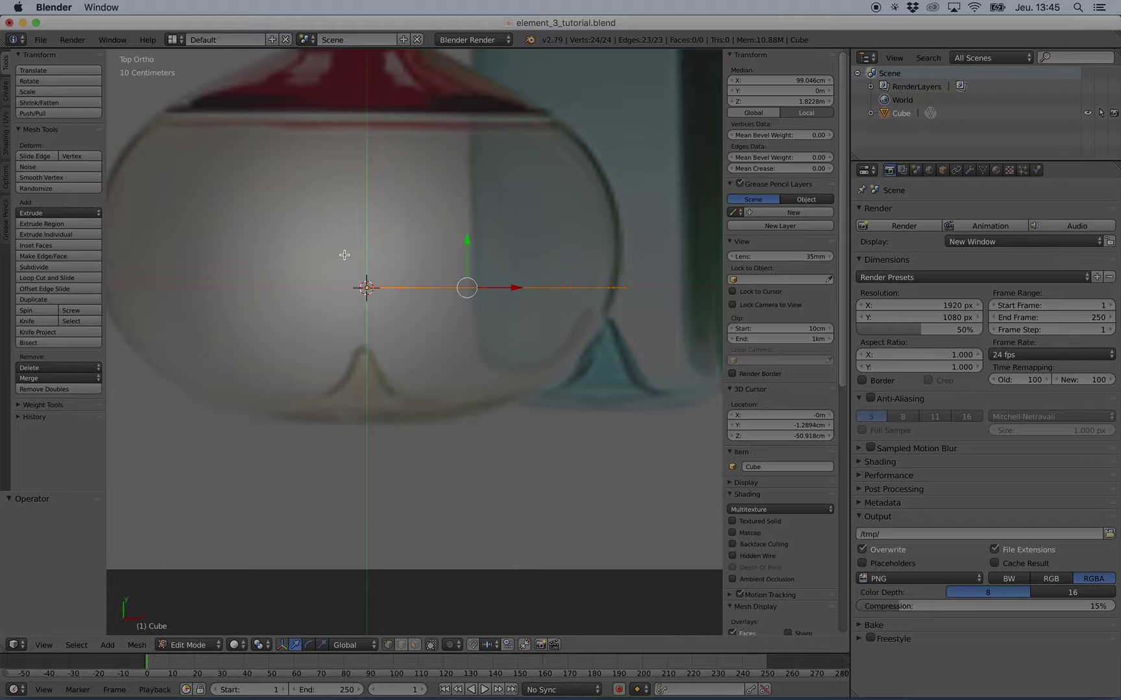
shift+middle_drag(346, 251, 383, 248)
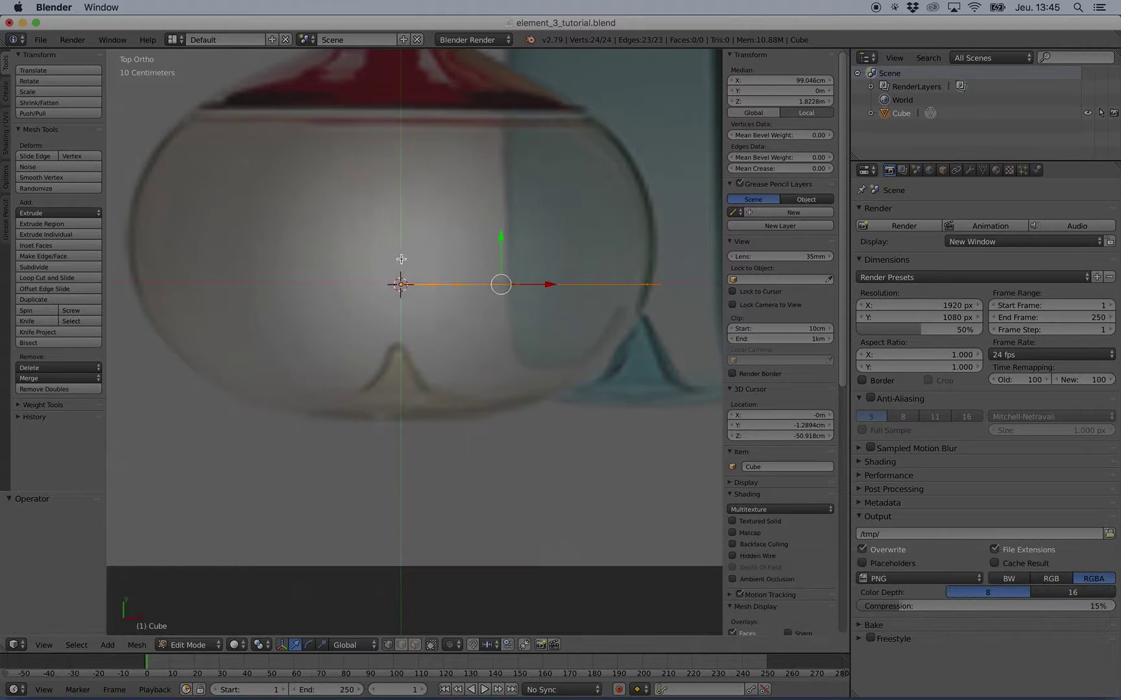
shift+middle_drag(428, 293, 436, 323)
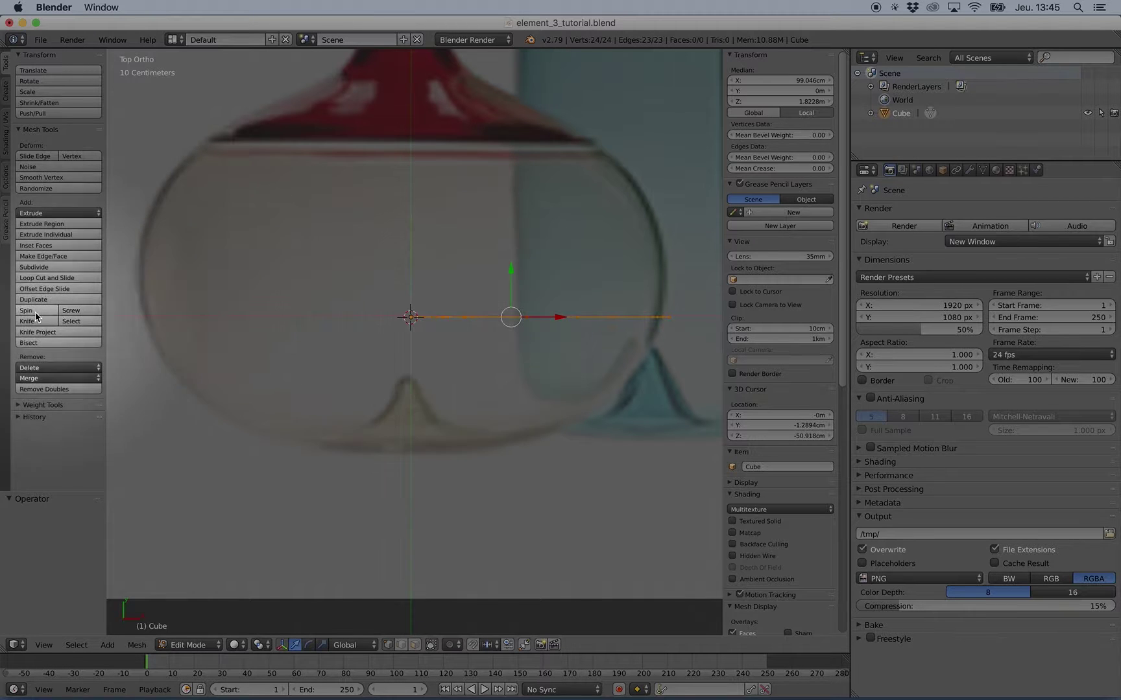
click(35, 312)
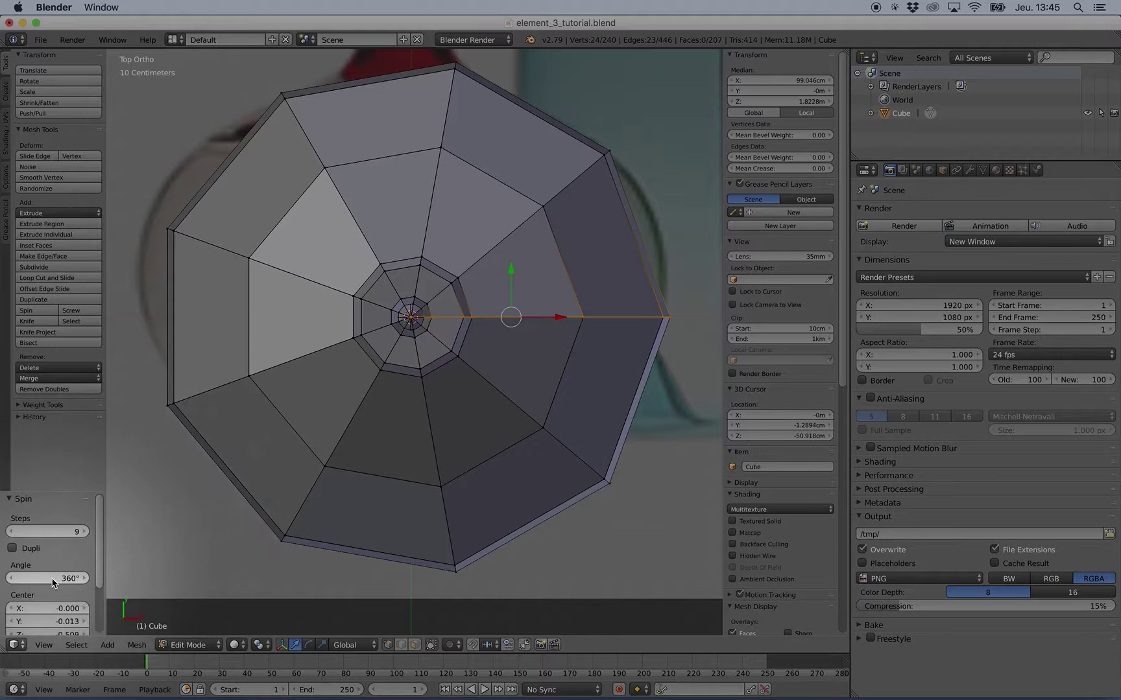
- Set the number of steps of the bottle's spin to 16
drag(59, 492, 57, 632)
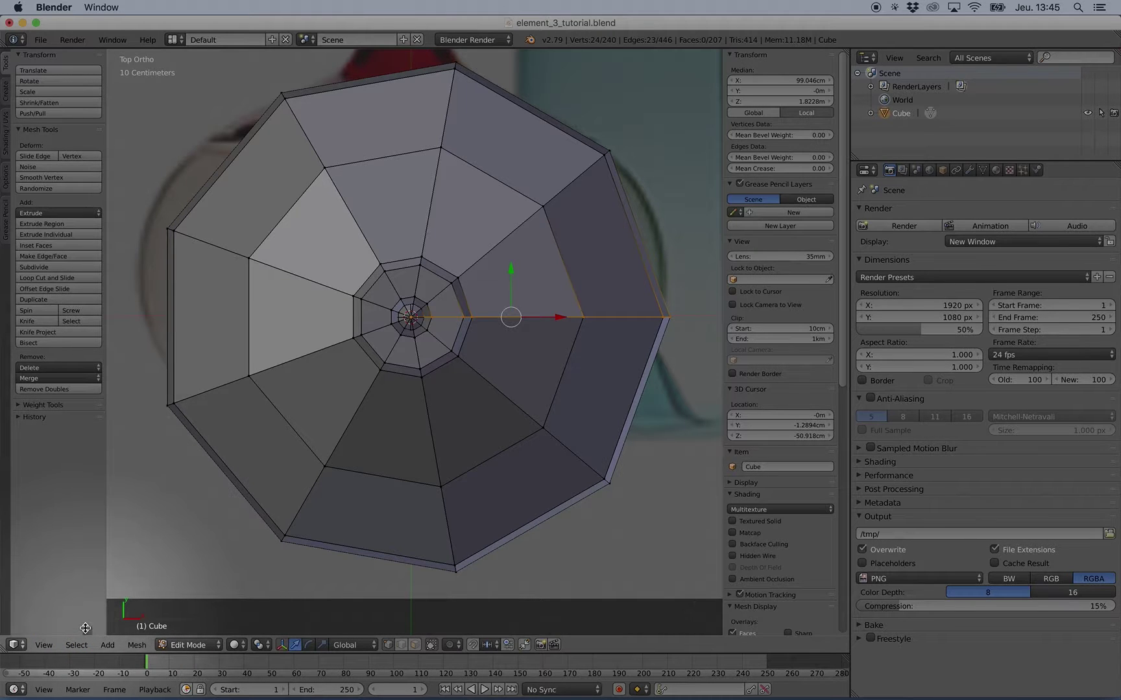
drag(87, 630, 48, 462)
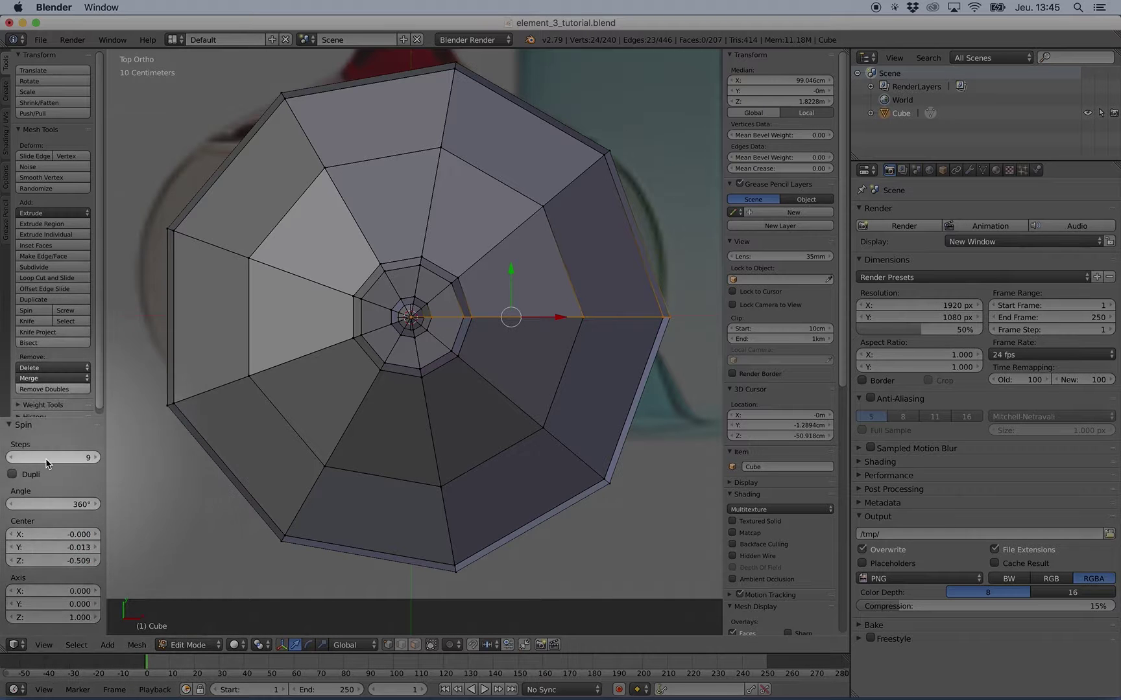
click(97, 457)
click(98, 458)
click(97, 458)
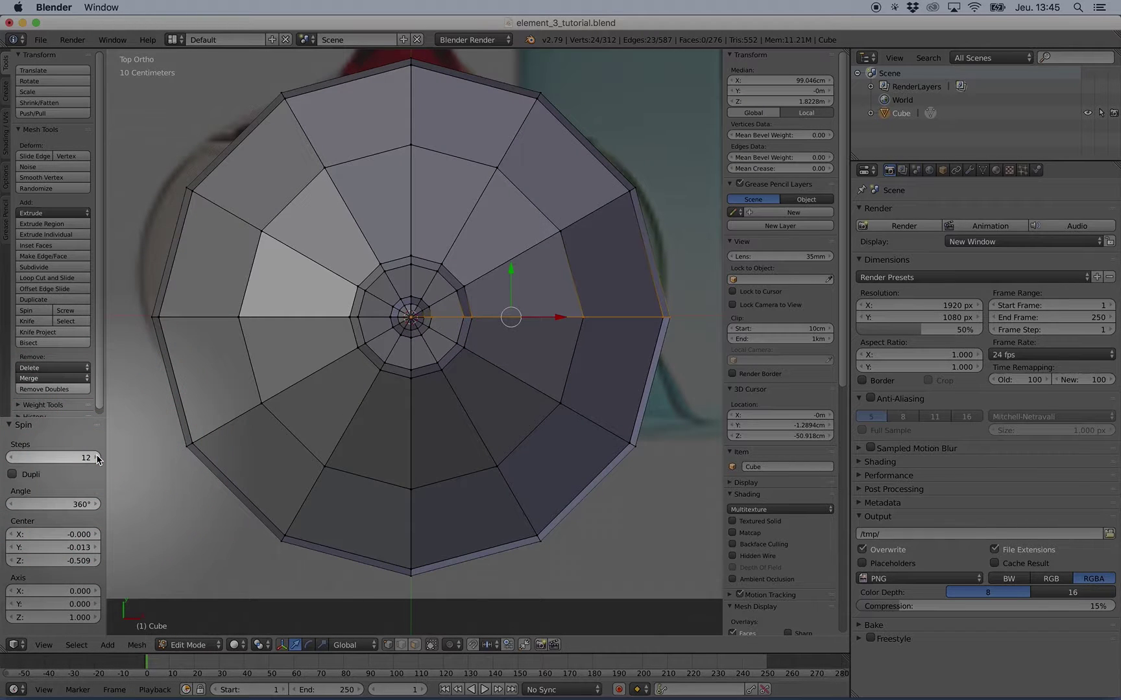
click(99, 460)
click(99, 460)
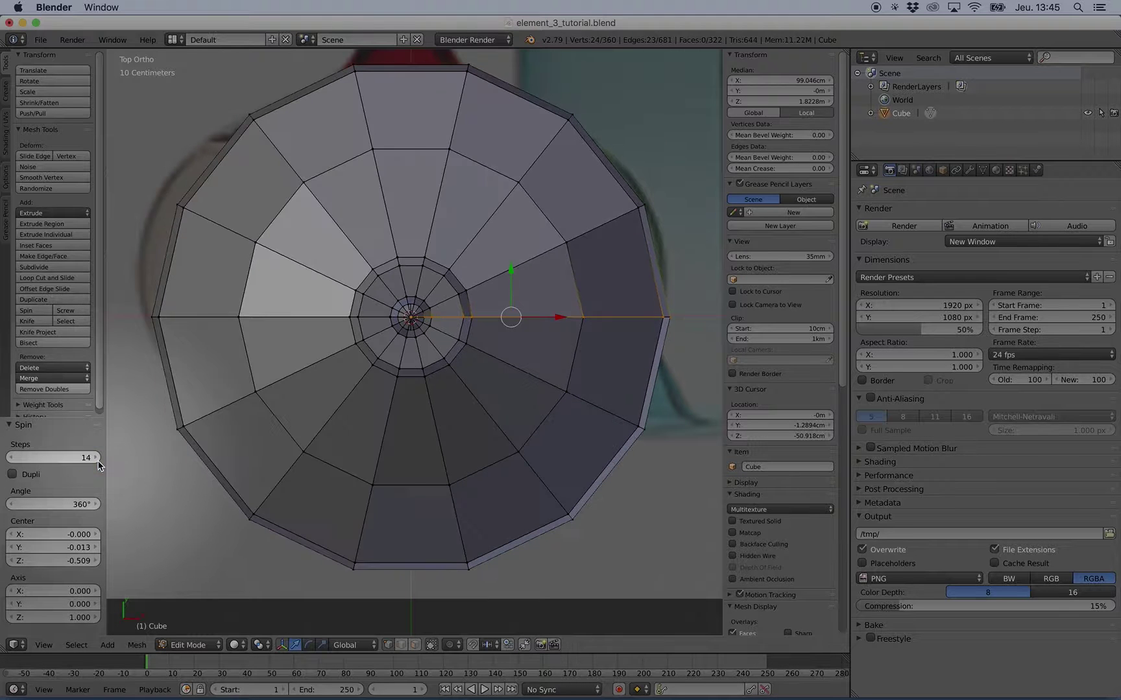
click(99, 459)
click(95, 457)
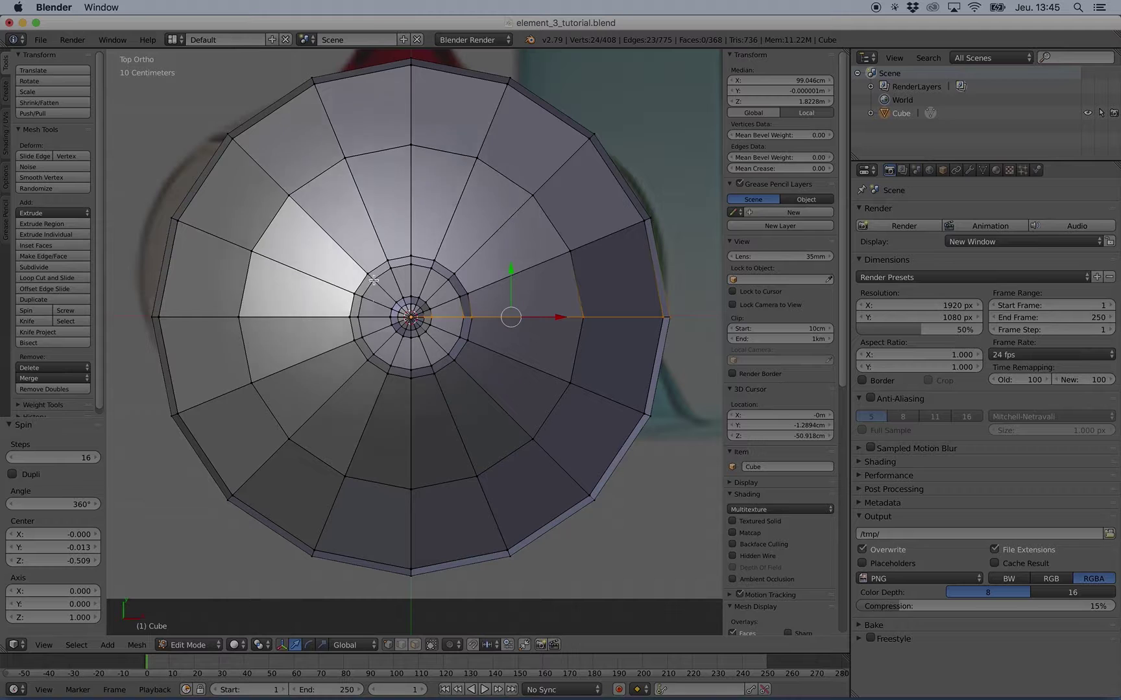
- Check the bottle's seam for doubled vertices by trying to move a seam vertex on the shoulder, cancelling the move
scroll(383, 239, down, 2)
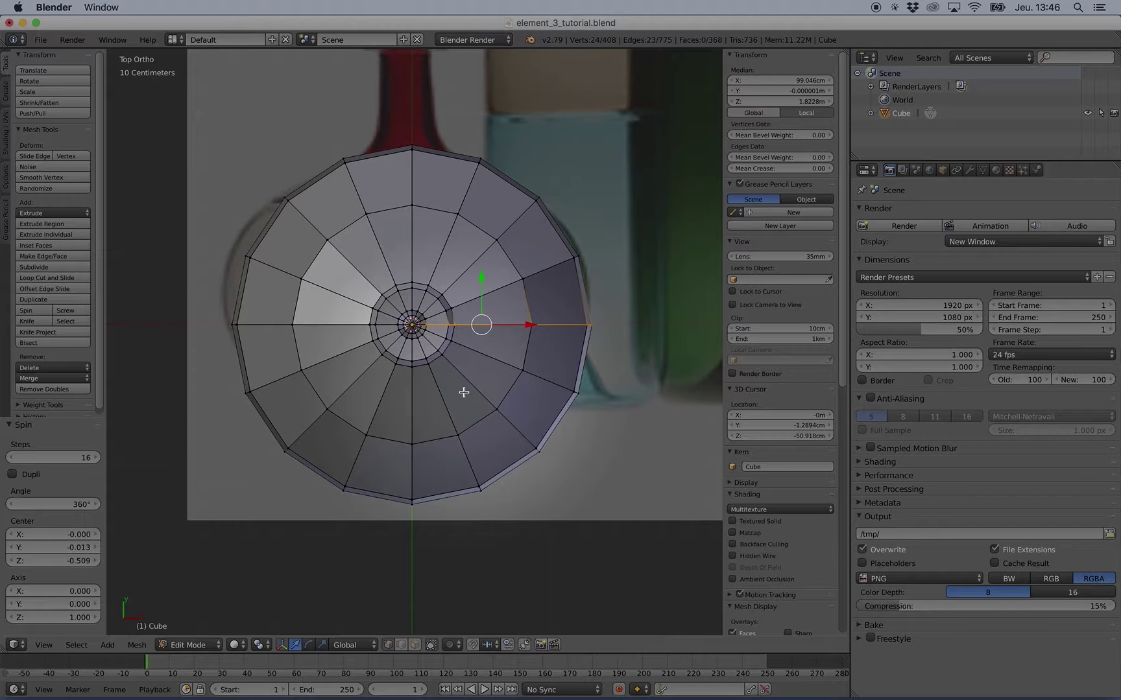
key(KP_5)
middle_drag(467, 415, 517, 365)
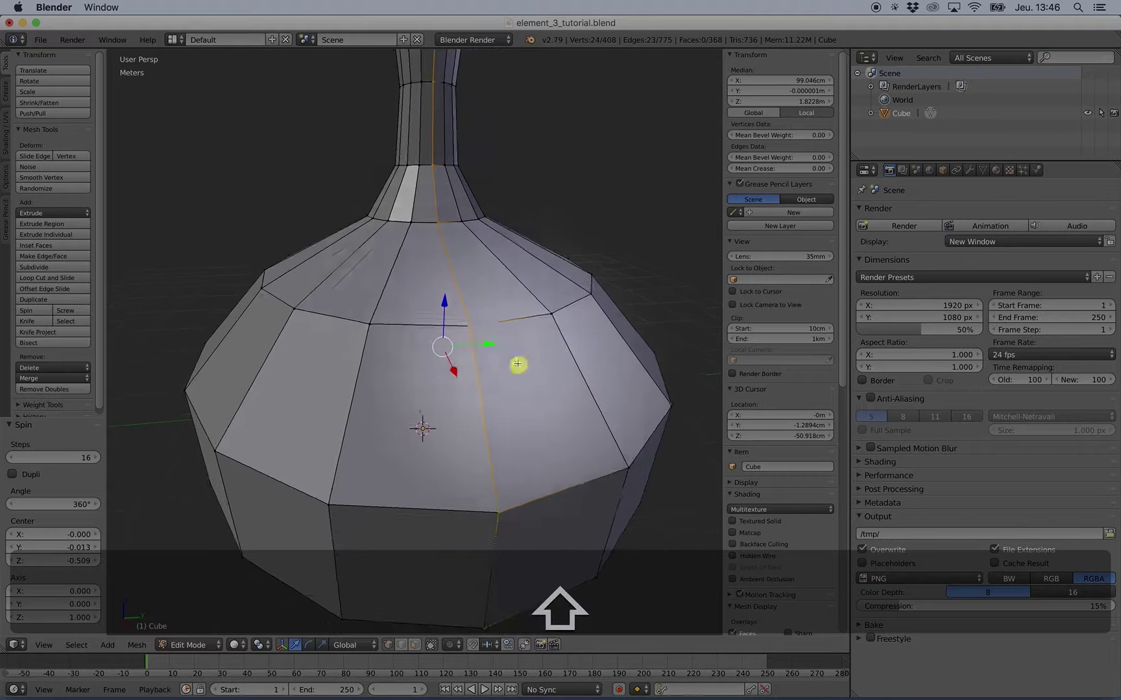
right_click(465, 322)
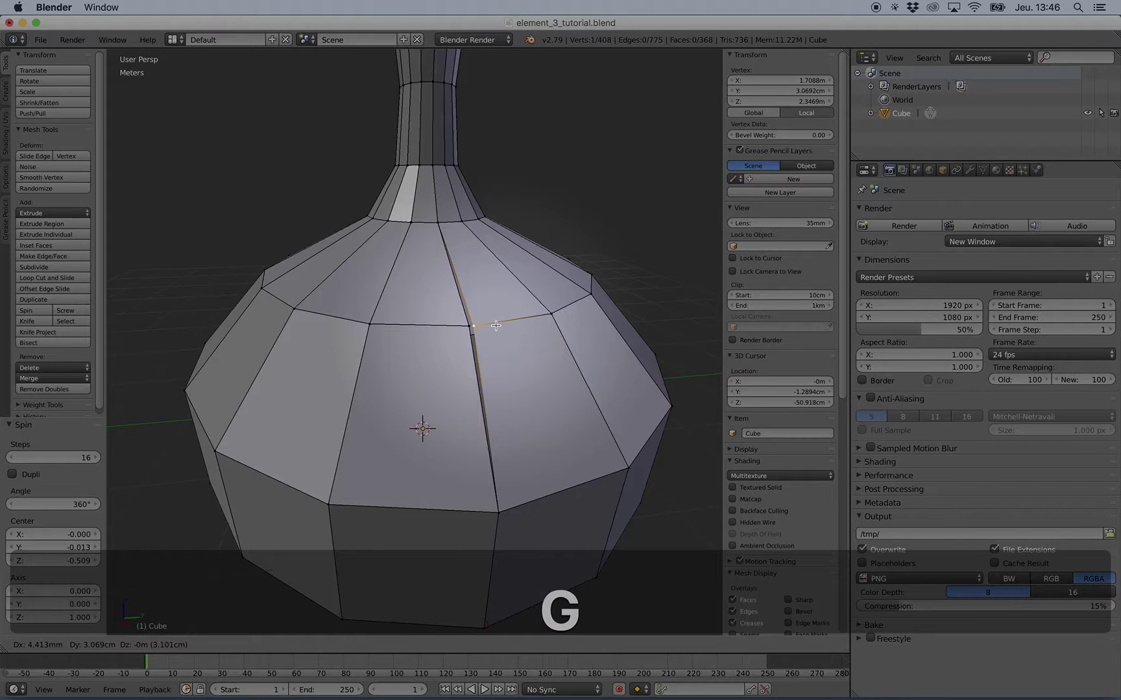
key(g)
scroll(501, 323, down, 2)
middle_drag(513, 319, 486, 300)
scroll(501, 330, up, 3)
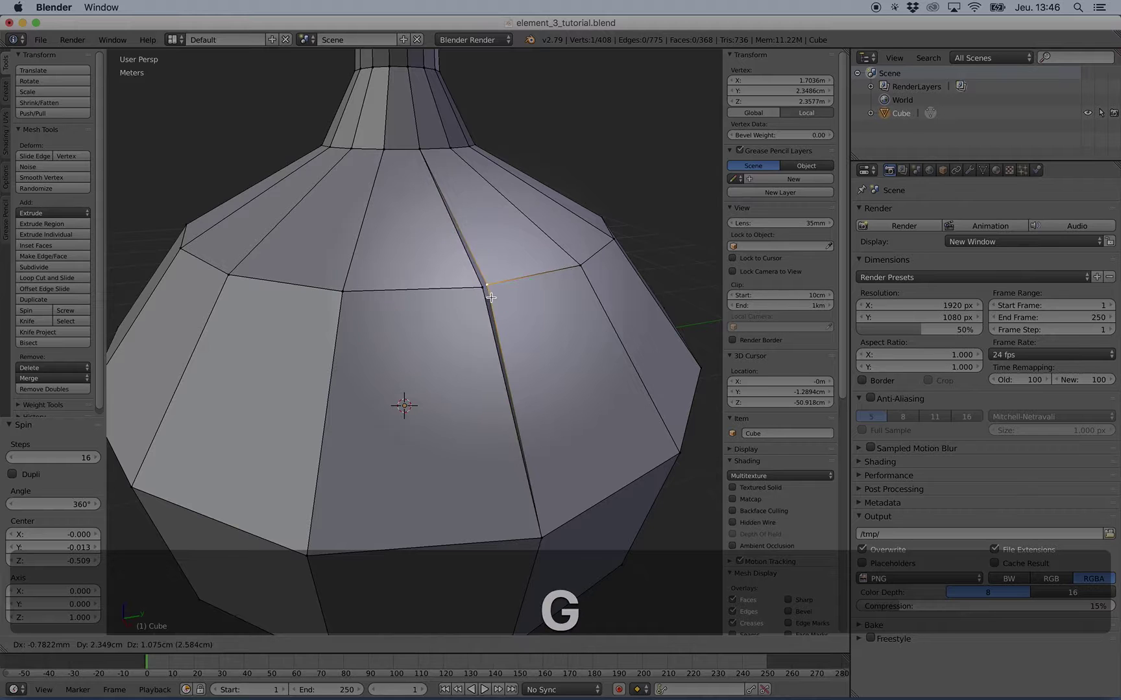
scroll(486, 300, down, 3)
scroll(386, 98, up, 3)
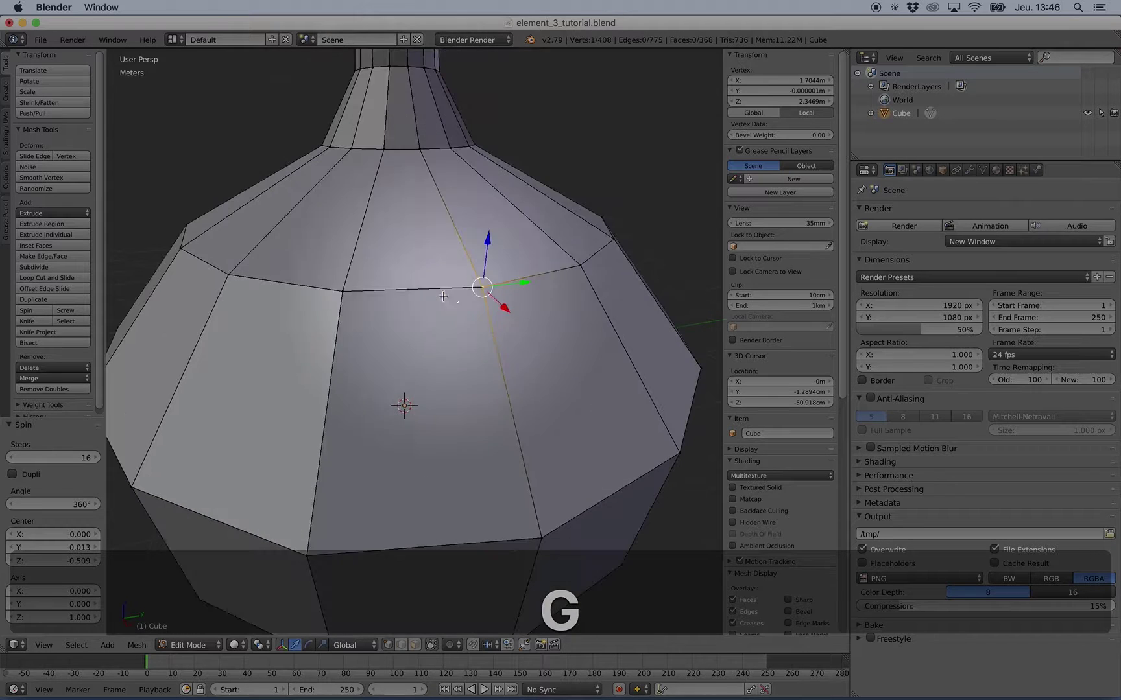
key(g)
right_click(501, 287)
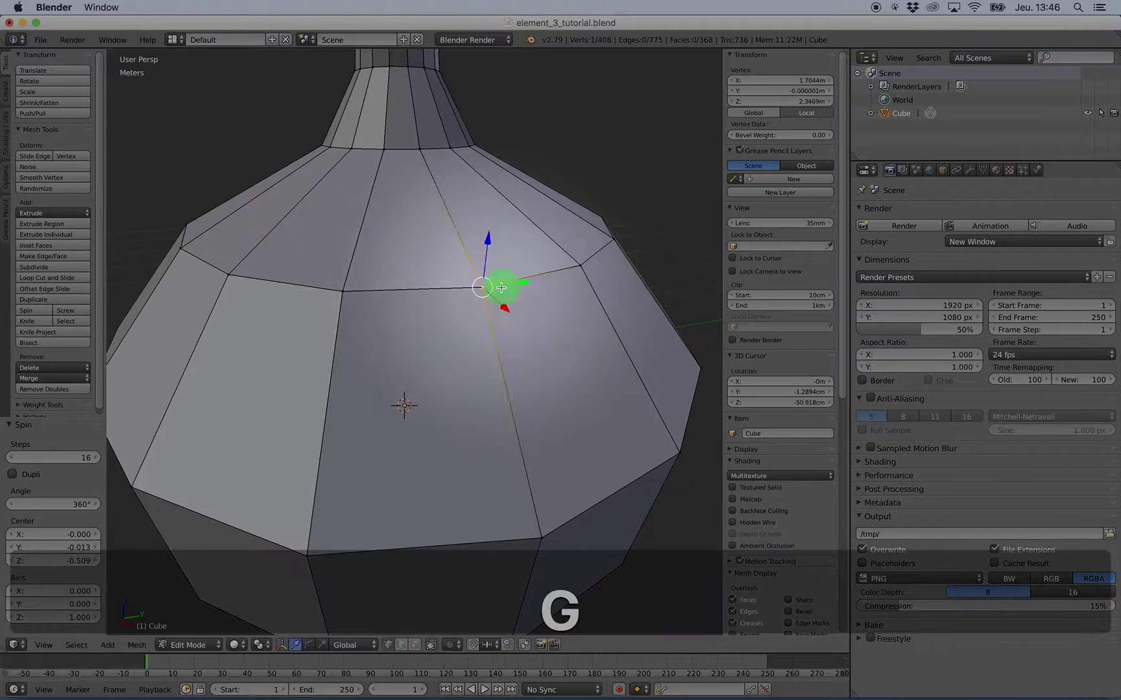
scroll(500, 288, down, 3)
middle_drag(448, 285, 452, 271)
scroll(451, 271, down, 3)
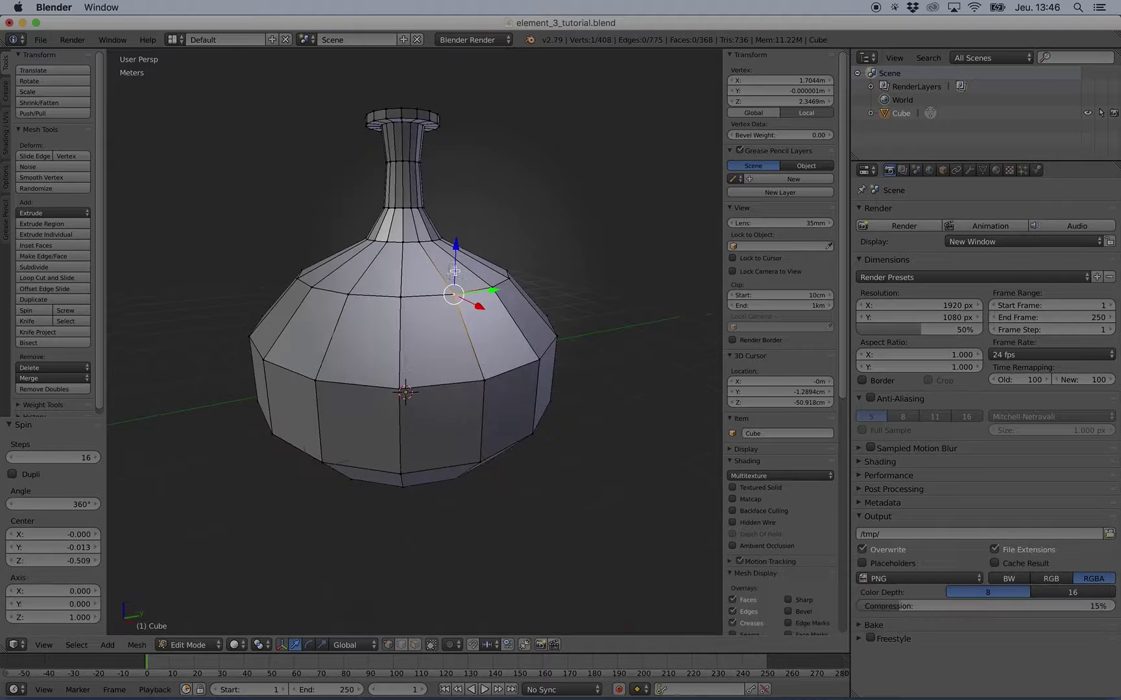
- Select the entire bottle mesh and remove its doubled vertices
key(a)
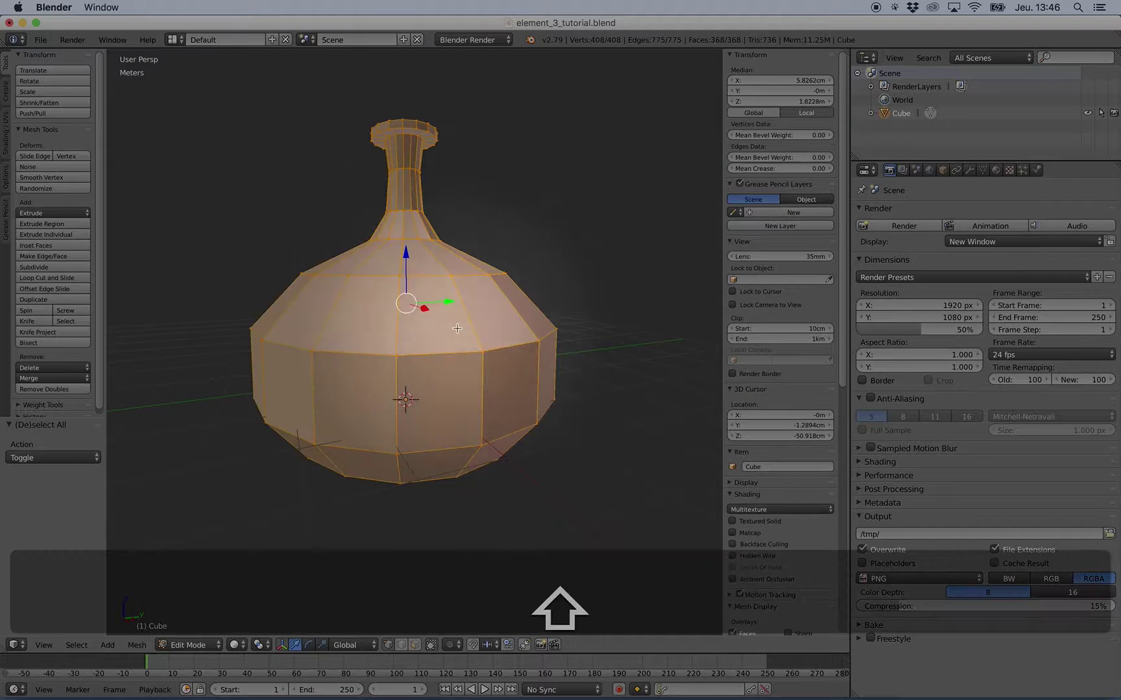
shift+middle_drag(454, 335, 469, 311)
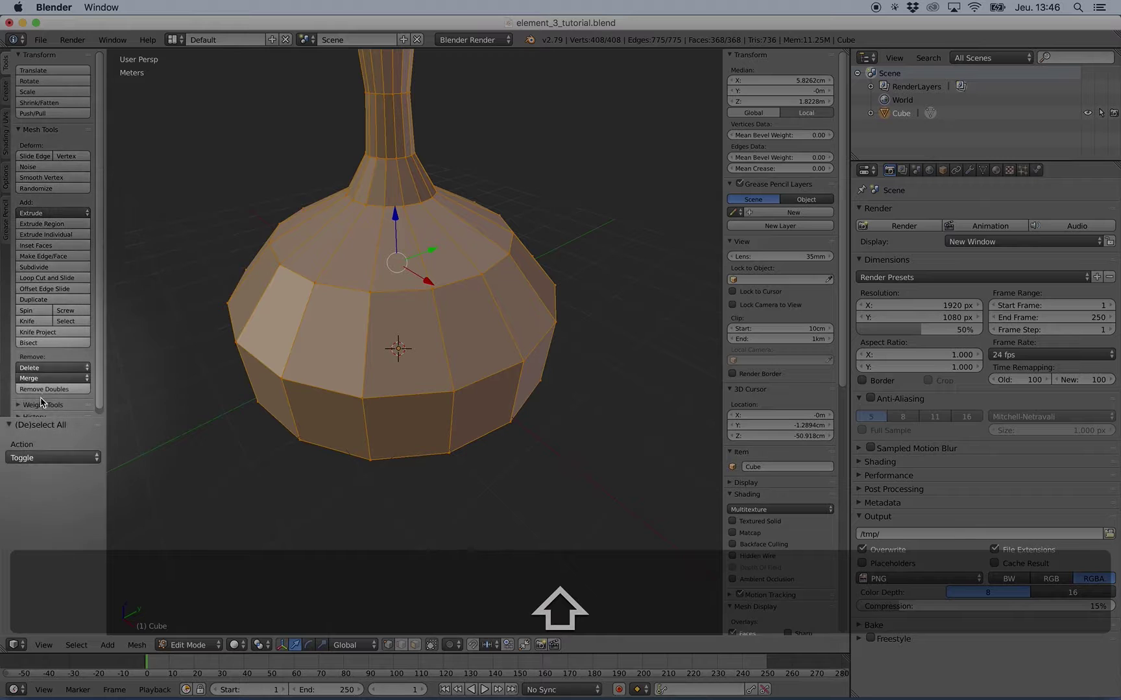
click(45, 392)
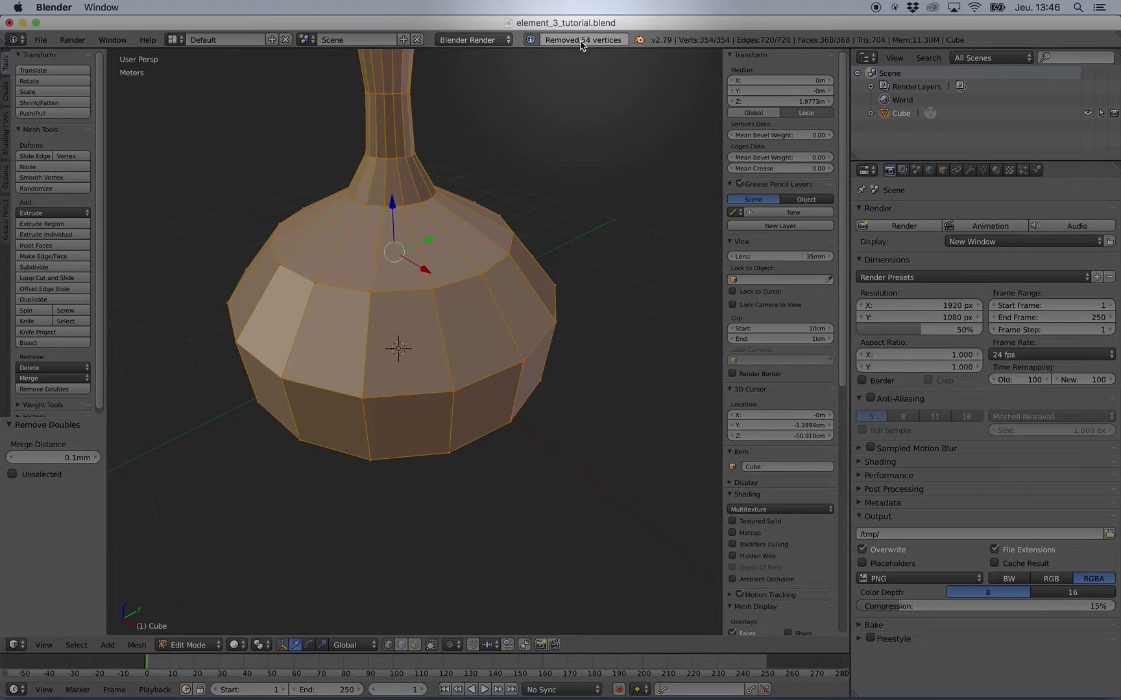
scroll(488, 146, down, 3)
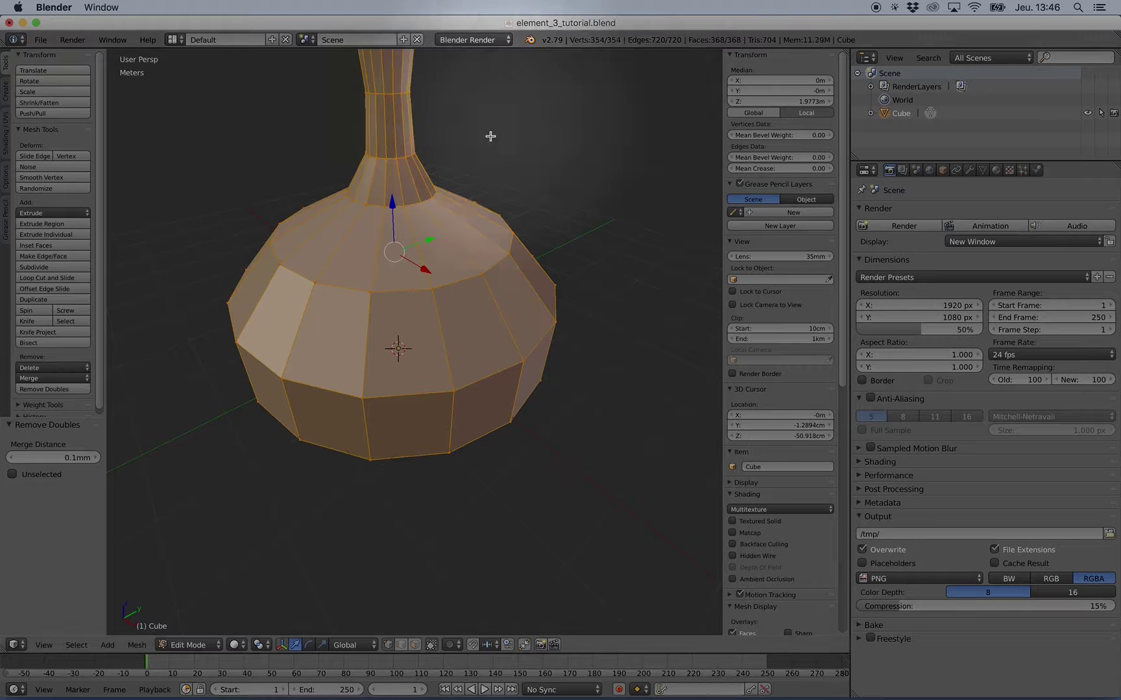
- Return to Object Mode and show the bottle in wireframe from the front in orthographic view over the reference image
key(Tab)
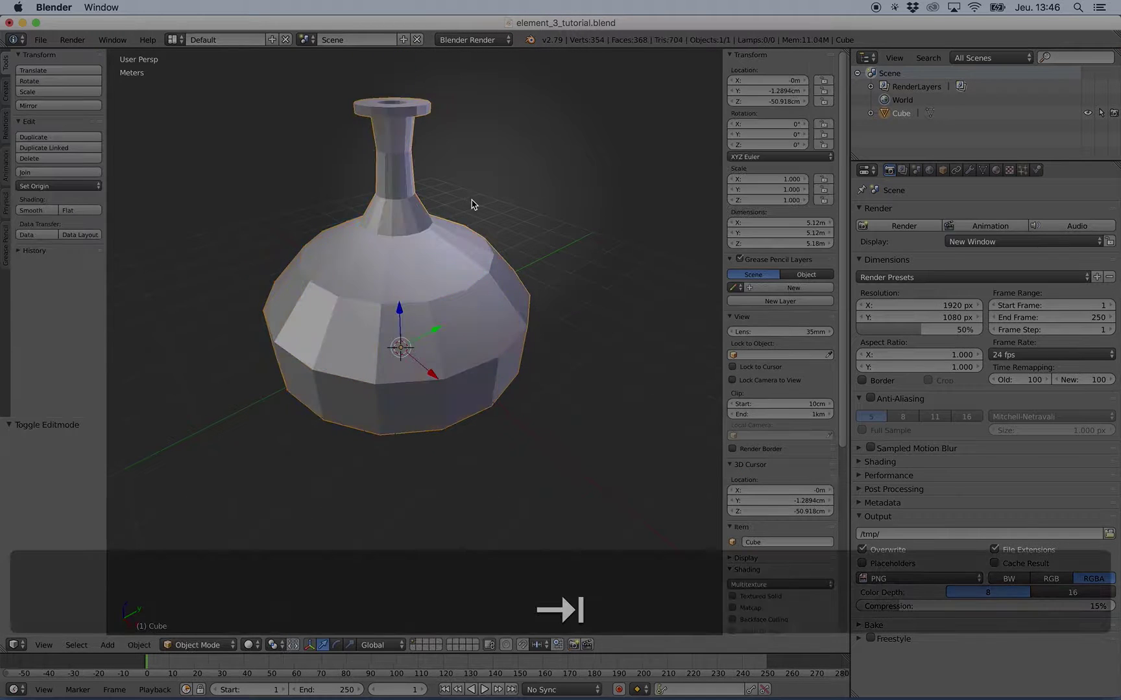
middle_drag(473, 205, 437, 227)
shift+middle_drag(438, 227, 464, 262)
scroll(464, 261, up, 1)
key(KP_1)
key(KP_5)
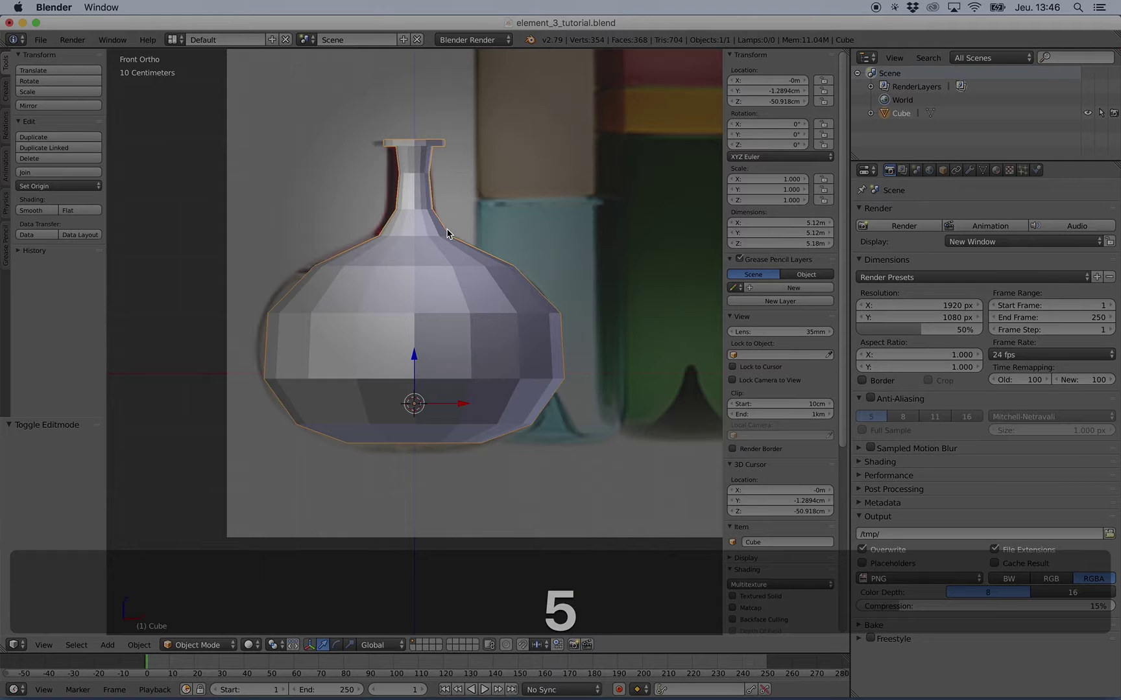
key(z)
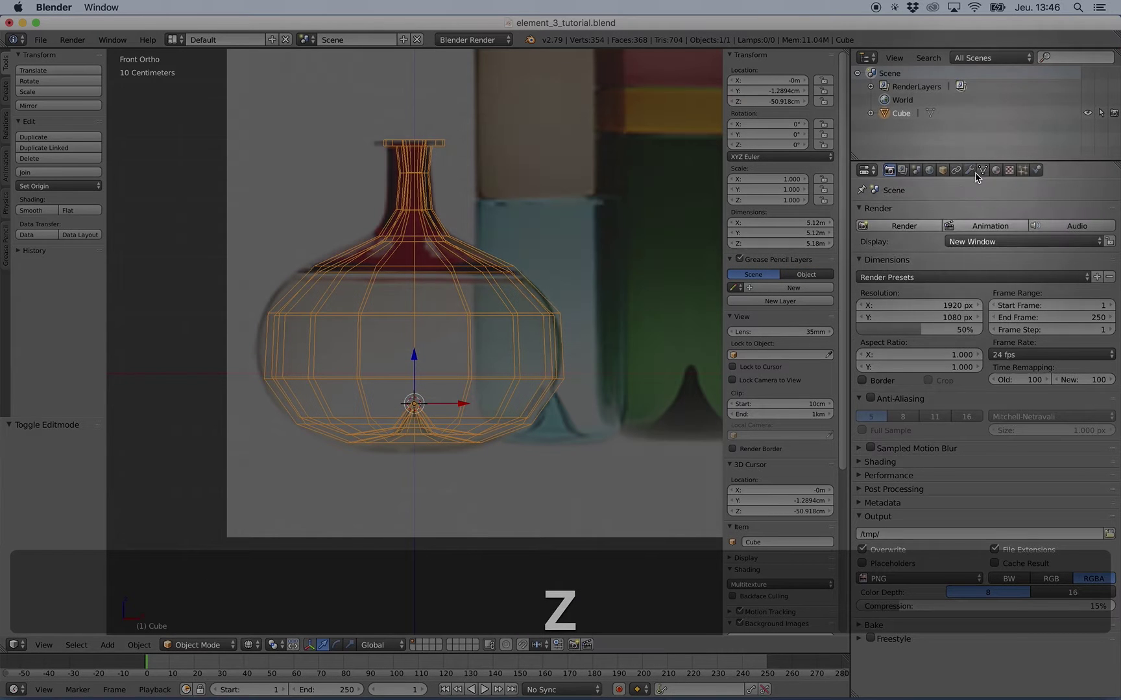
- Add a Subdivision Surface modifier to the bottle and set its view subdivisions to 2
click(970, 170)
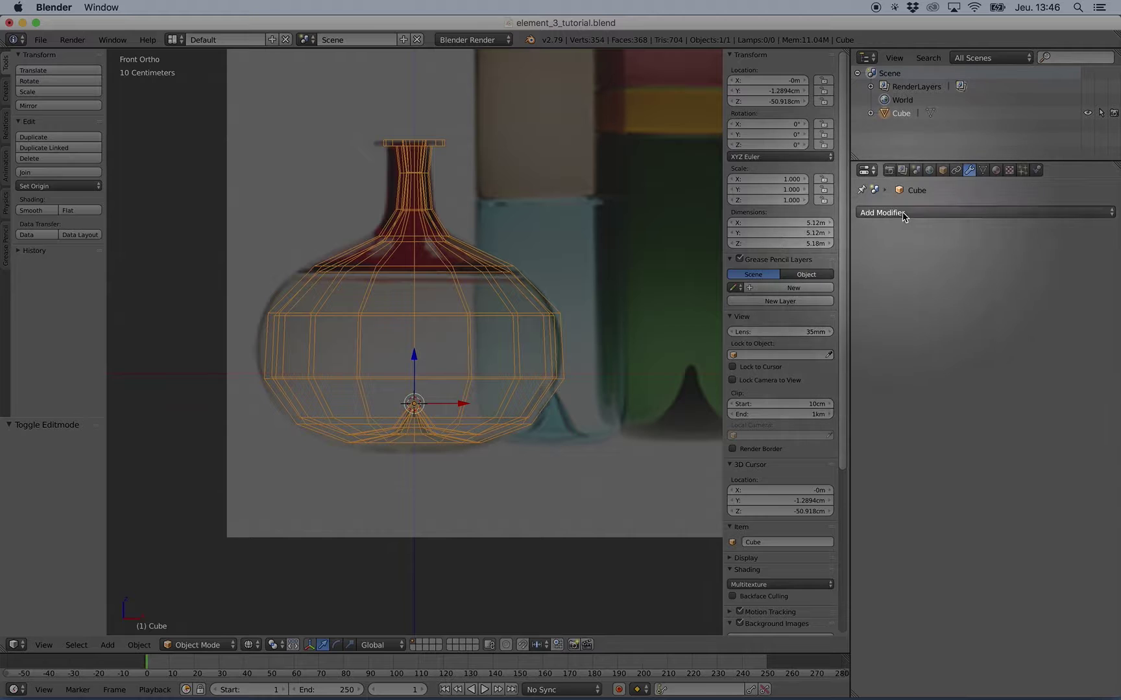
click(902, 214)
click(876, 419)
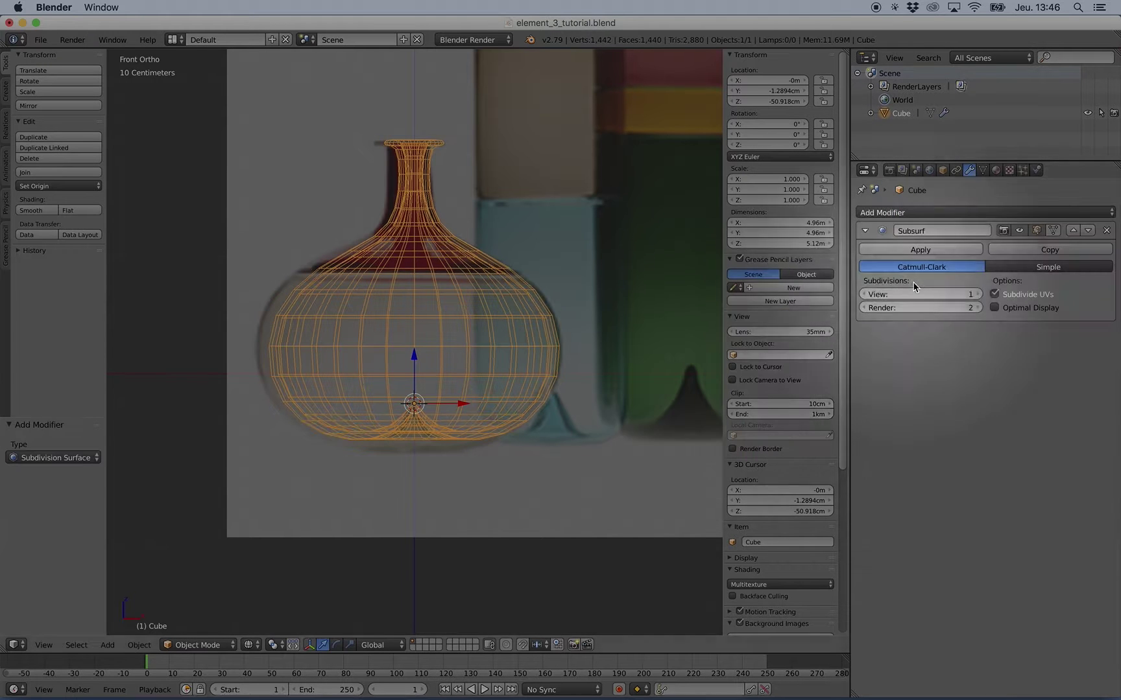
click(978, 295)
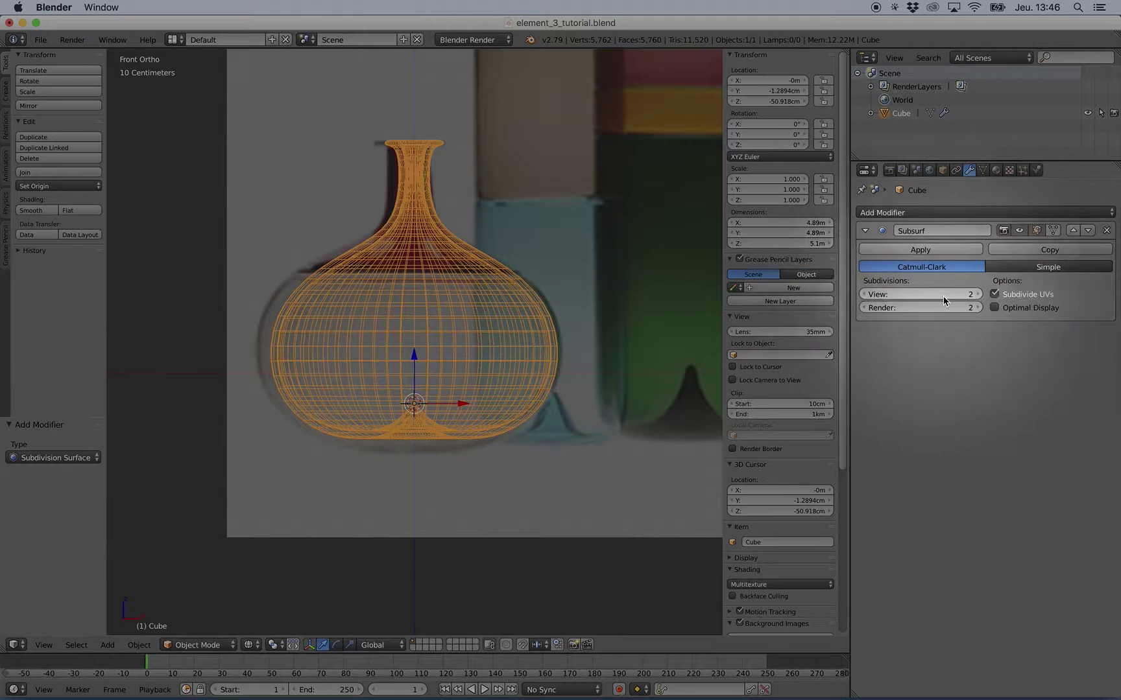
- Apply smooth shading to the bottle and return to wireframe display
scroll(338, 264, up, 1)
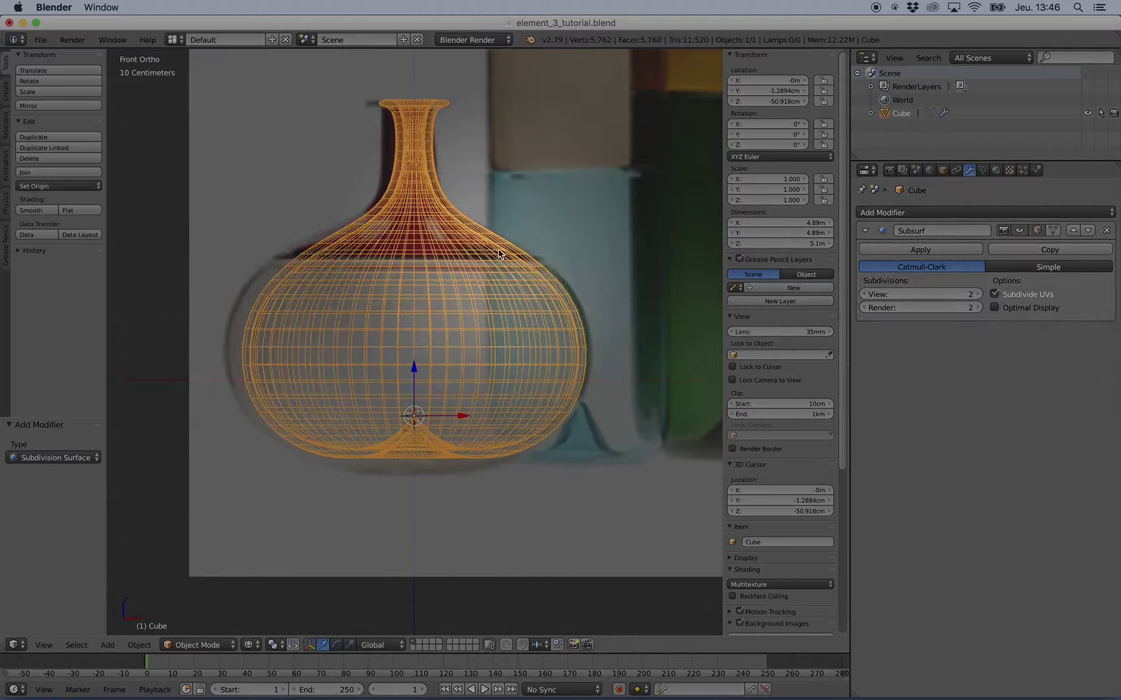
key(z)
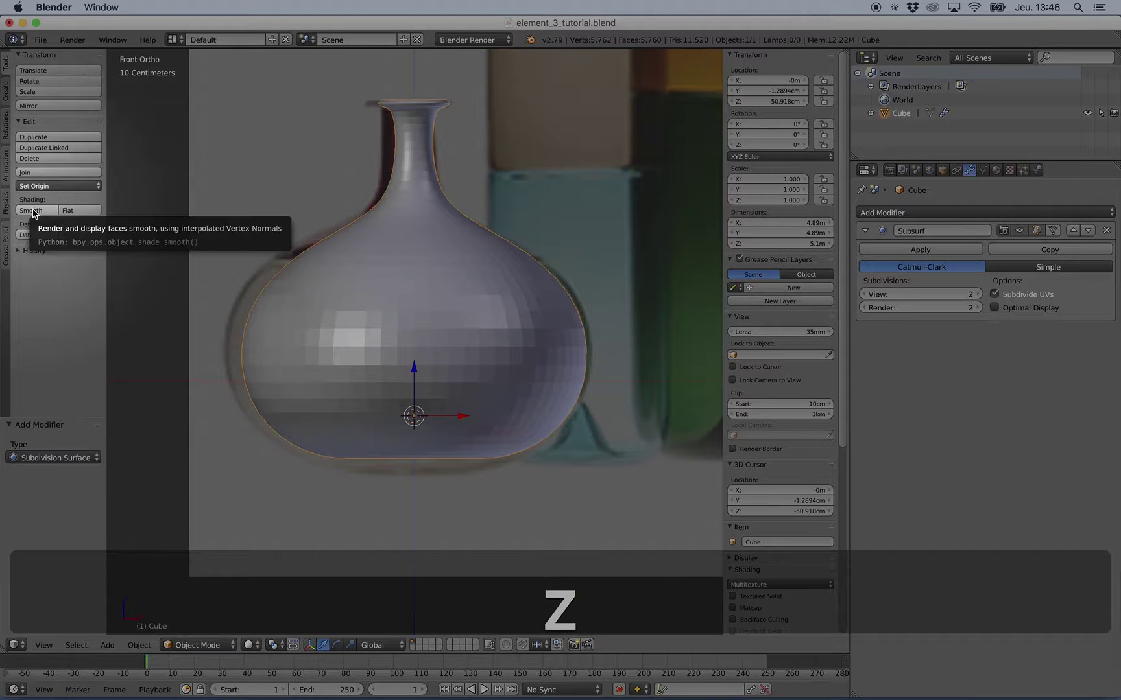
click(33, 211)
key(z)
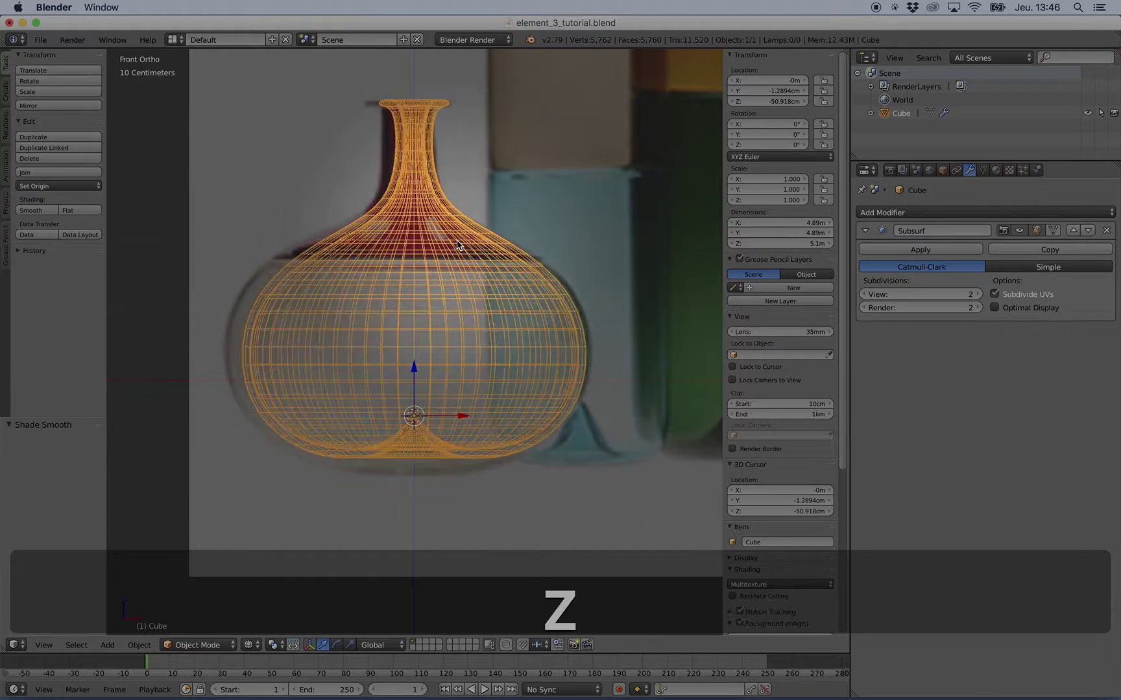
- Try to scale the outer and inner edge loops around the bottle's upper belly in Edit Mode
scroll(388, 353, up, 2)
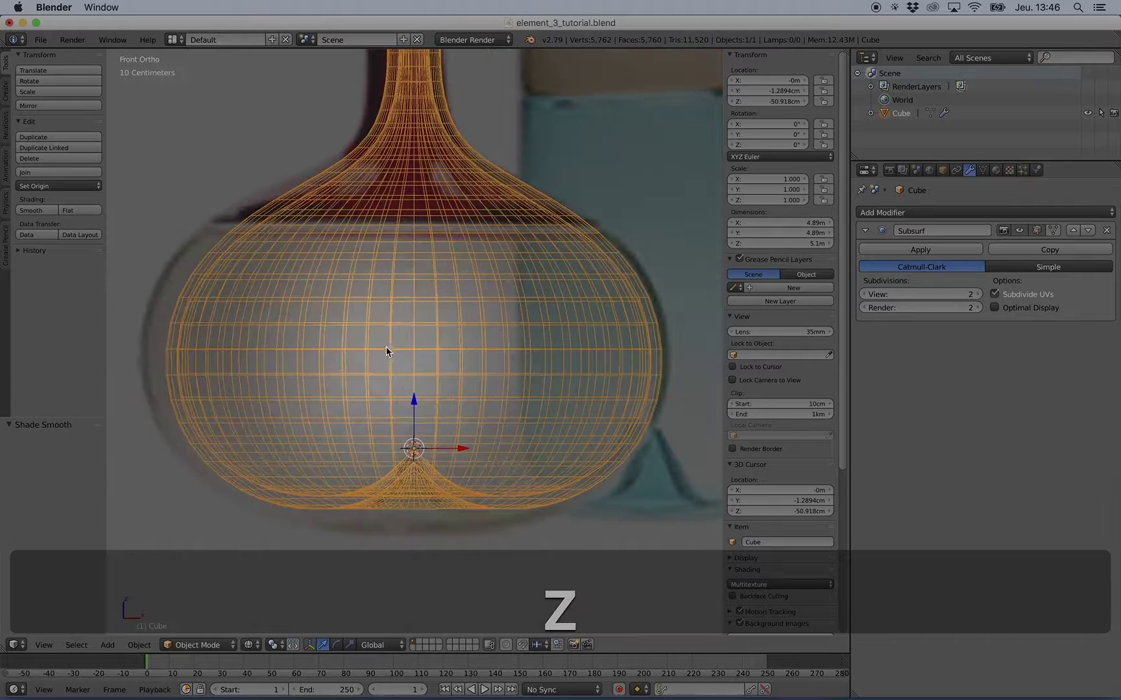
key(Tab)
alt+right_click(506, 297)
key(s)
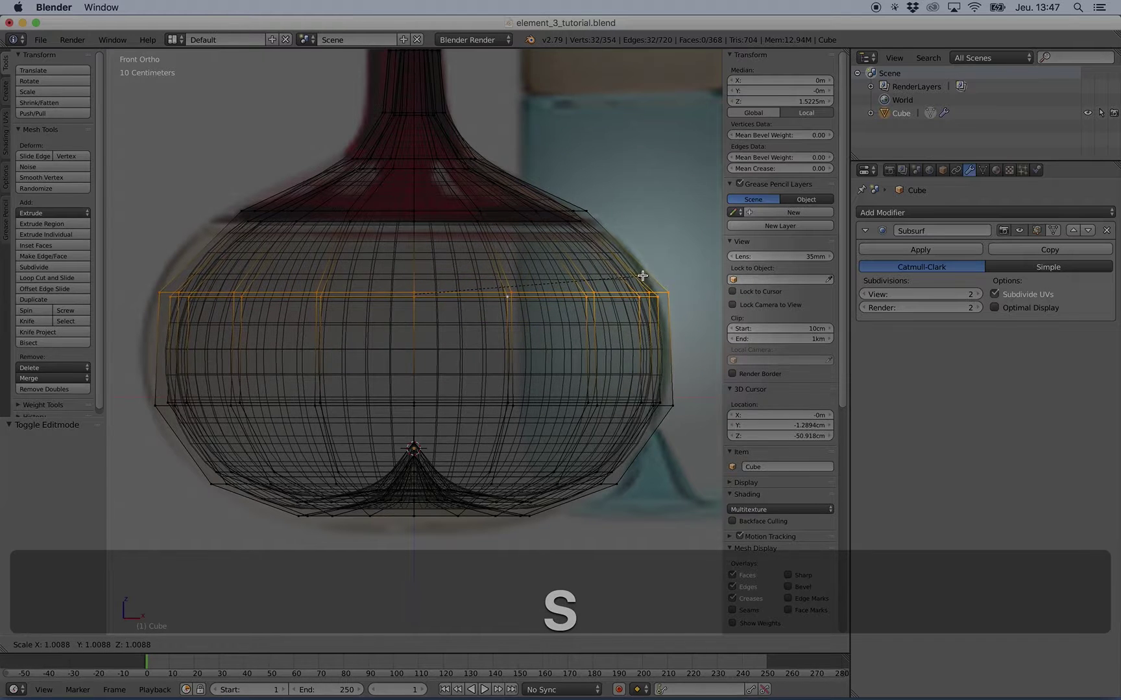
key(Tab)
key(z)
key(Tab)
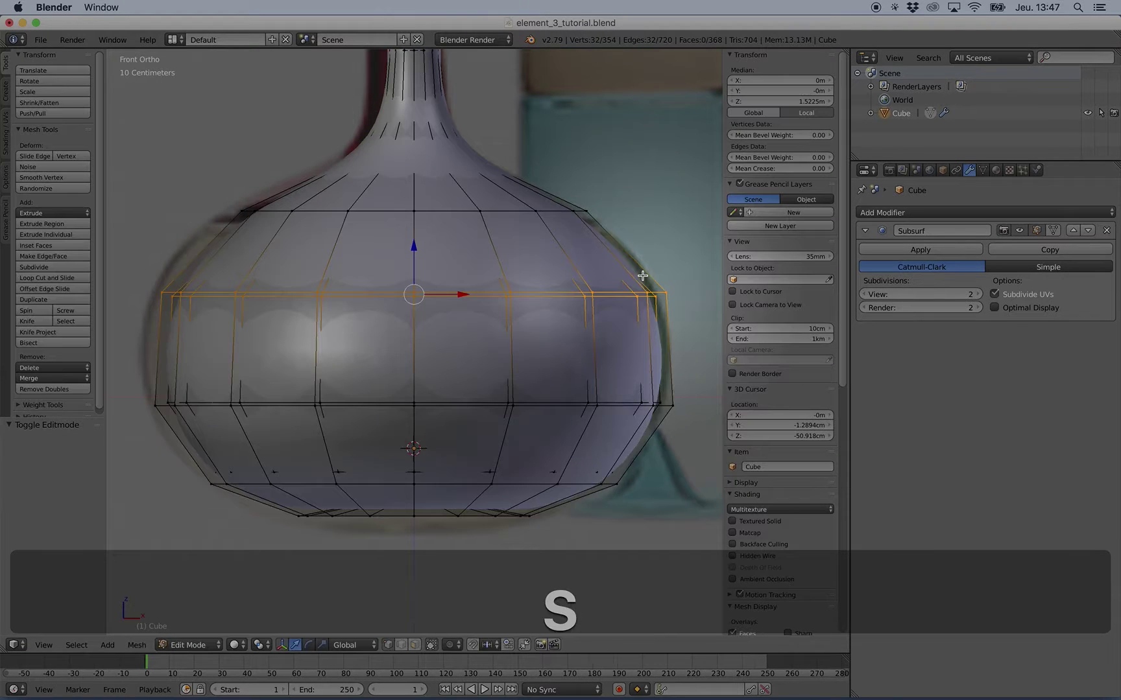
key(s)
right_click(645, 279)
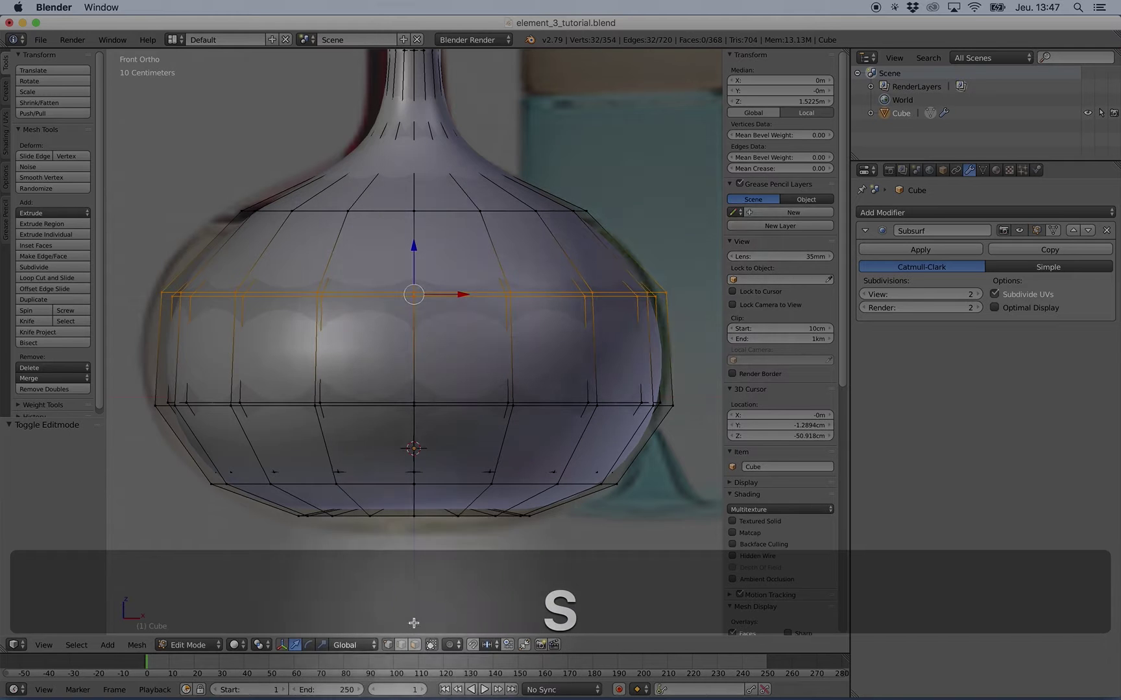
- Reselect both the outer and inner edge loops around the bottle's upper belly, using wireframe display
alt+click(280, 290)
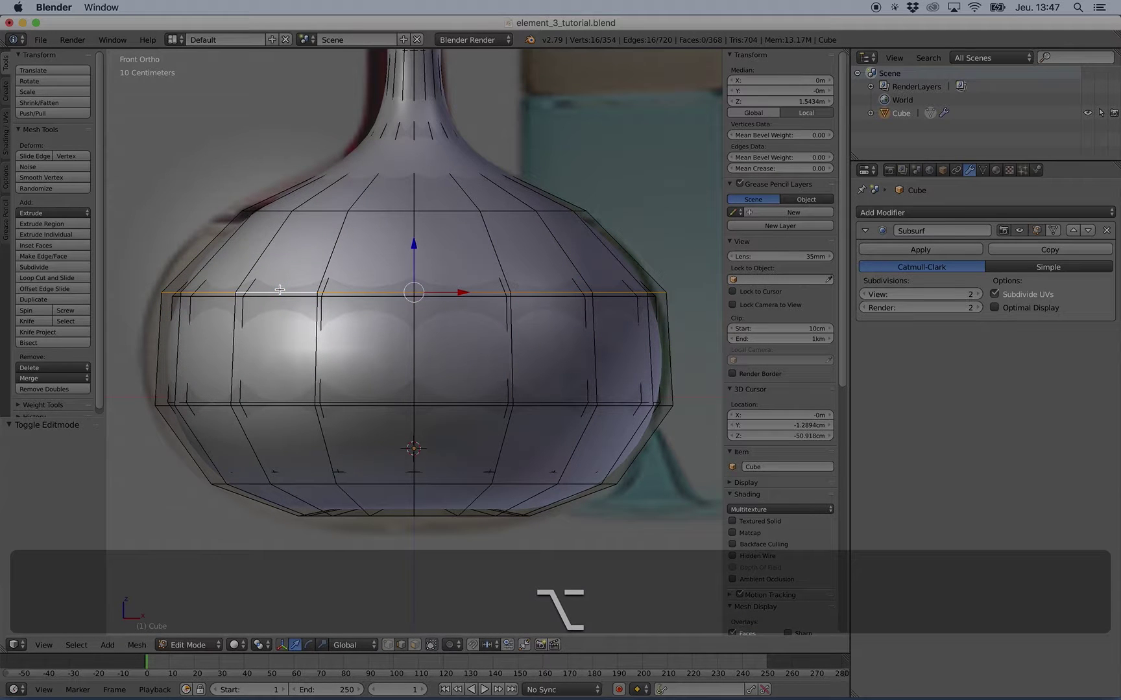
alt+shift+click(447, 297)
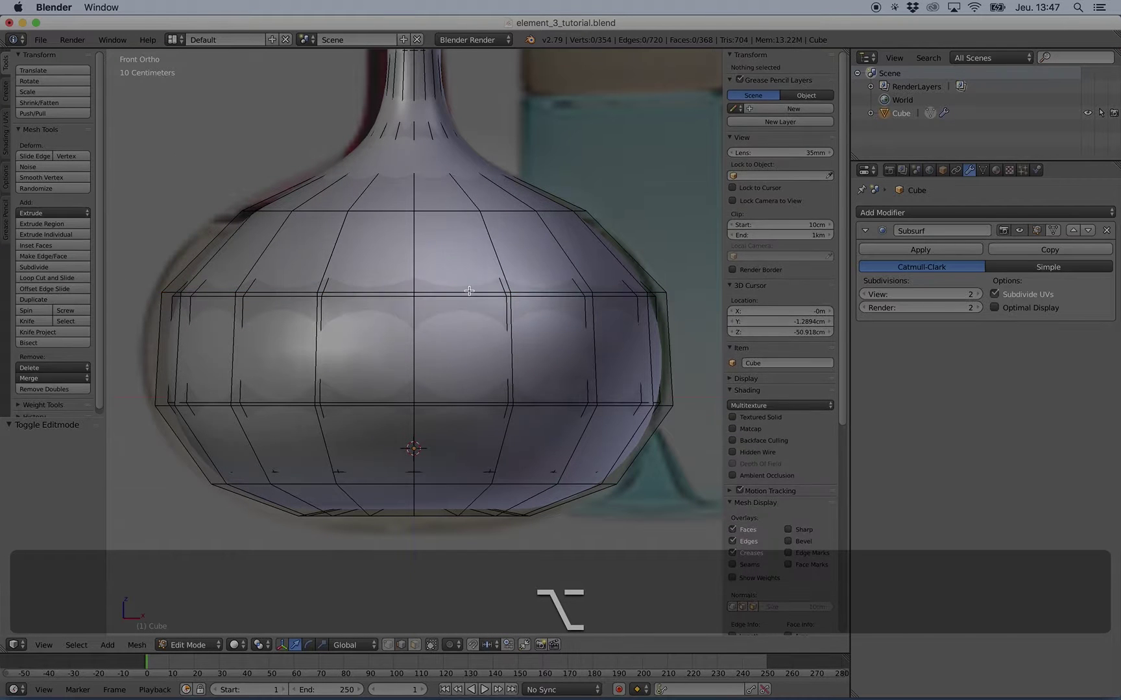
alt+shift+click(457, 298)
alt+shift+click(470, 298)
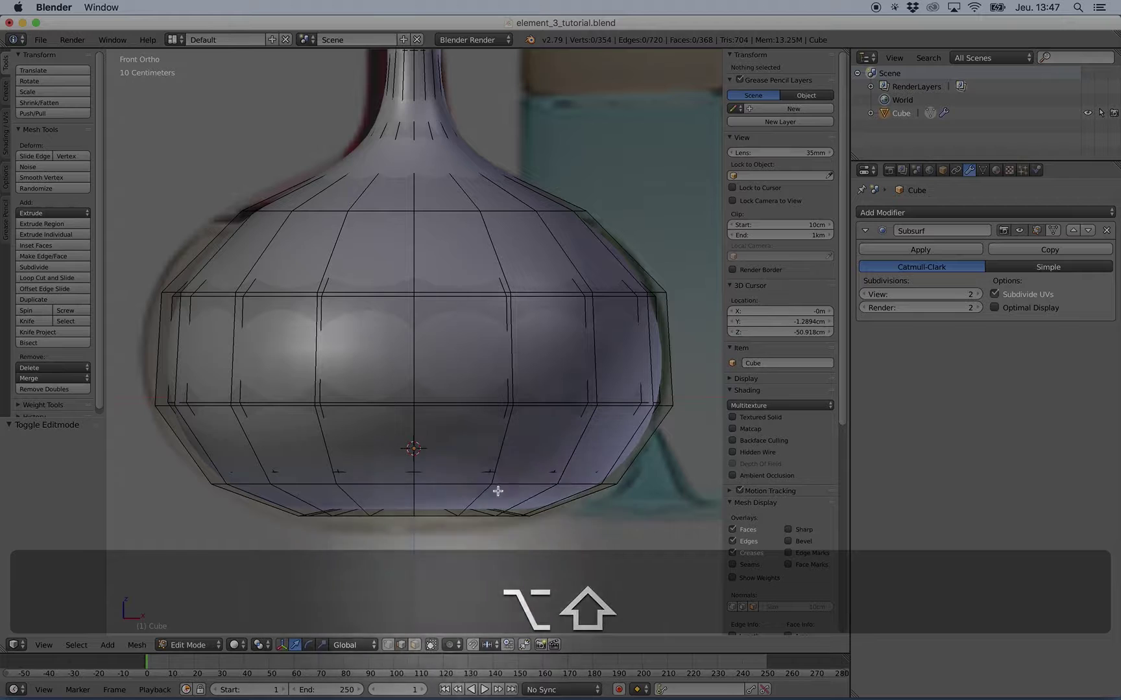
key(z)
alt+shift+click(445, 293)
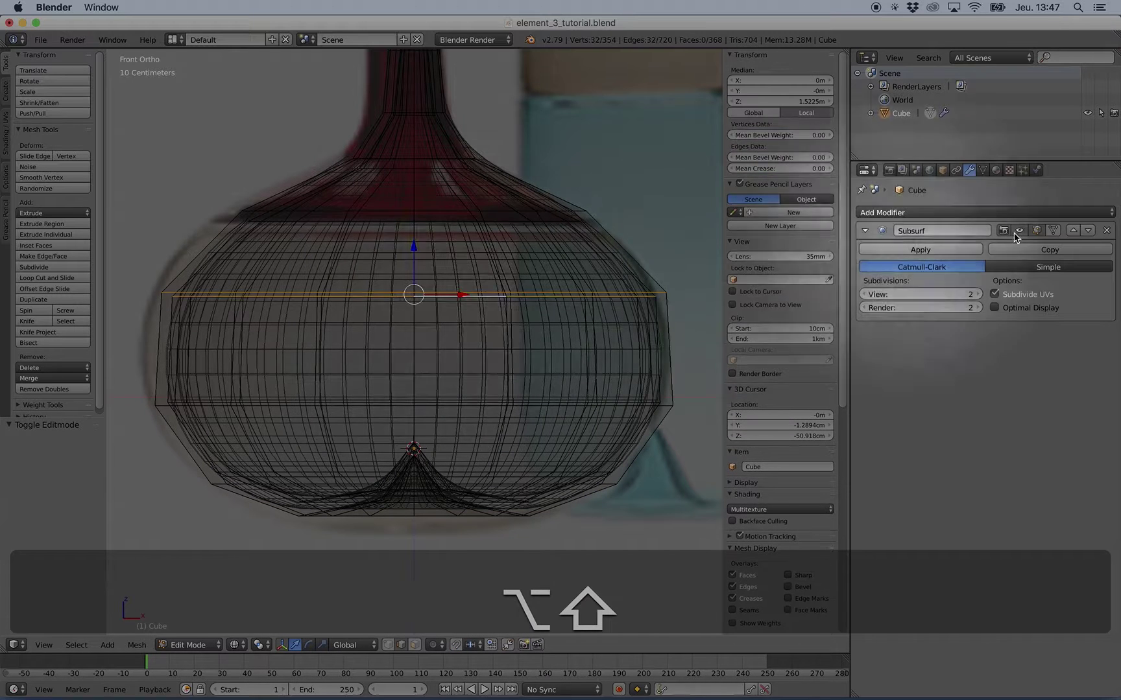
- Show the Subsurf result on the editing cage in solid display and scale both selected loops up by about 1.010 and again by about 1.003
key(z)
key(Tab)
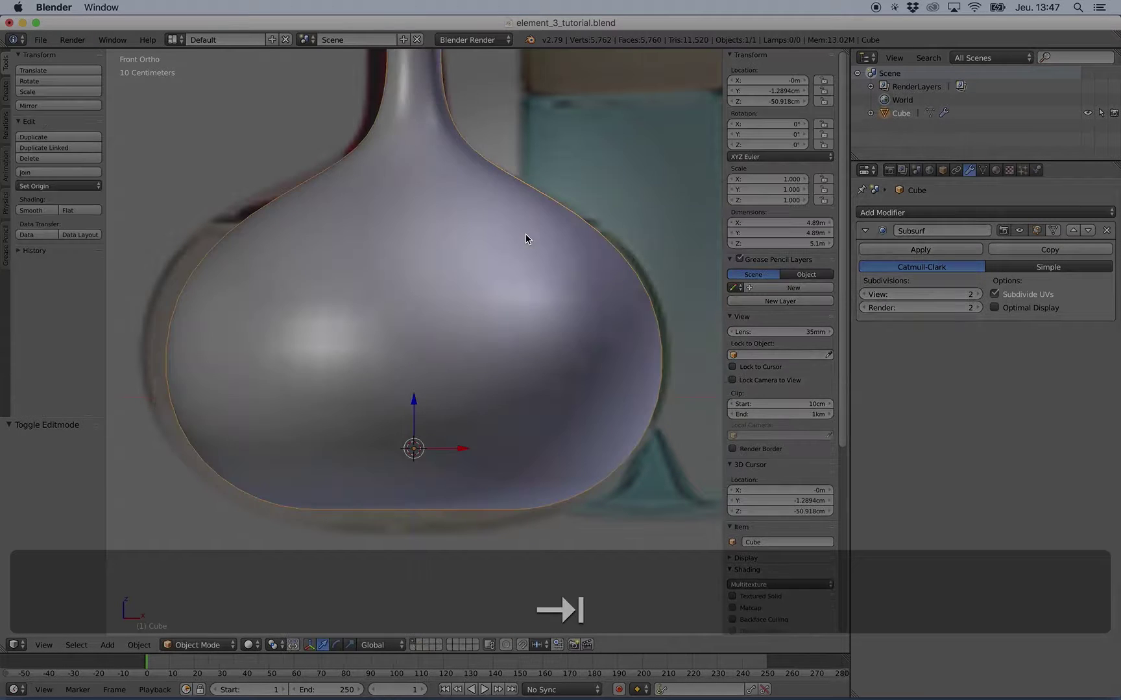
key(Tab)
click(1053, 231)
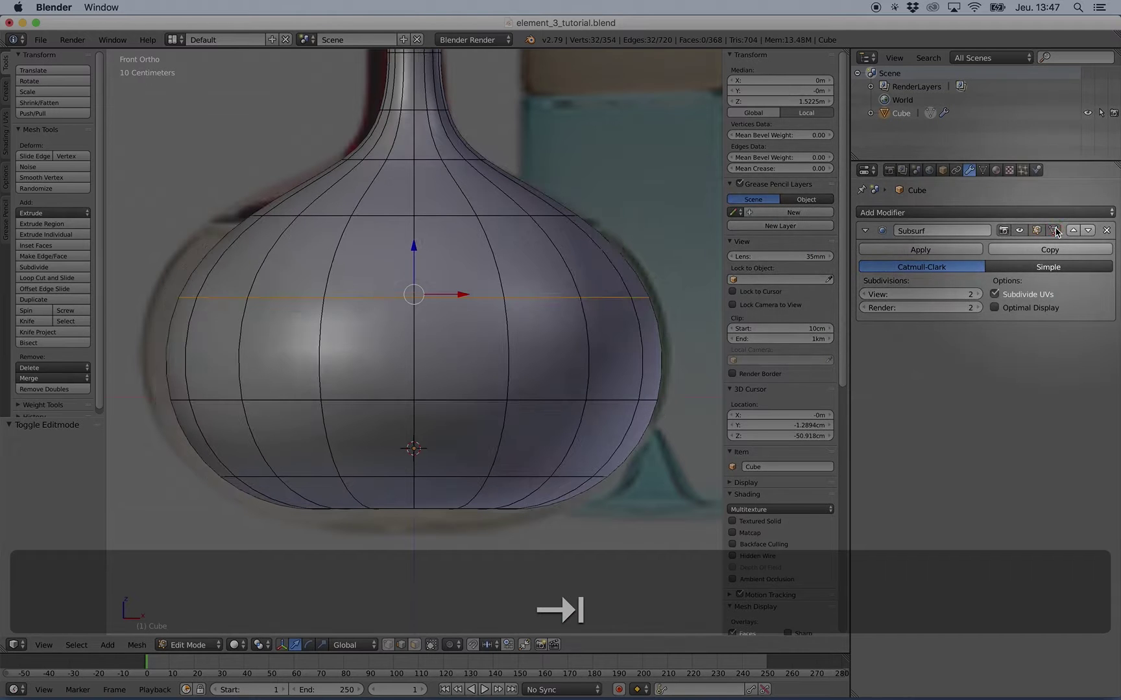
key(s)
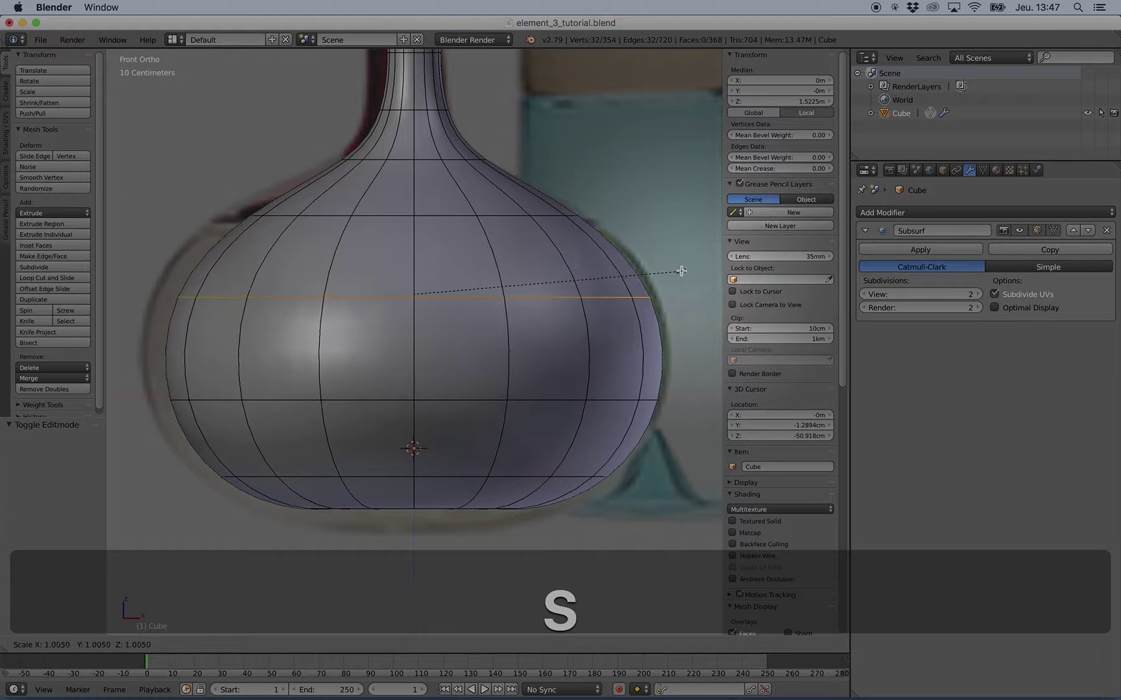
click(683, 270)
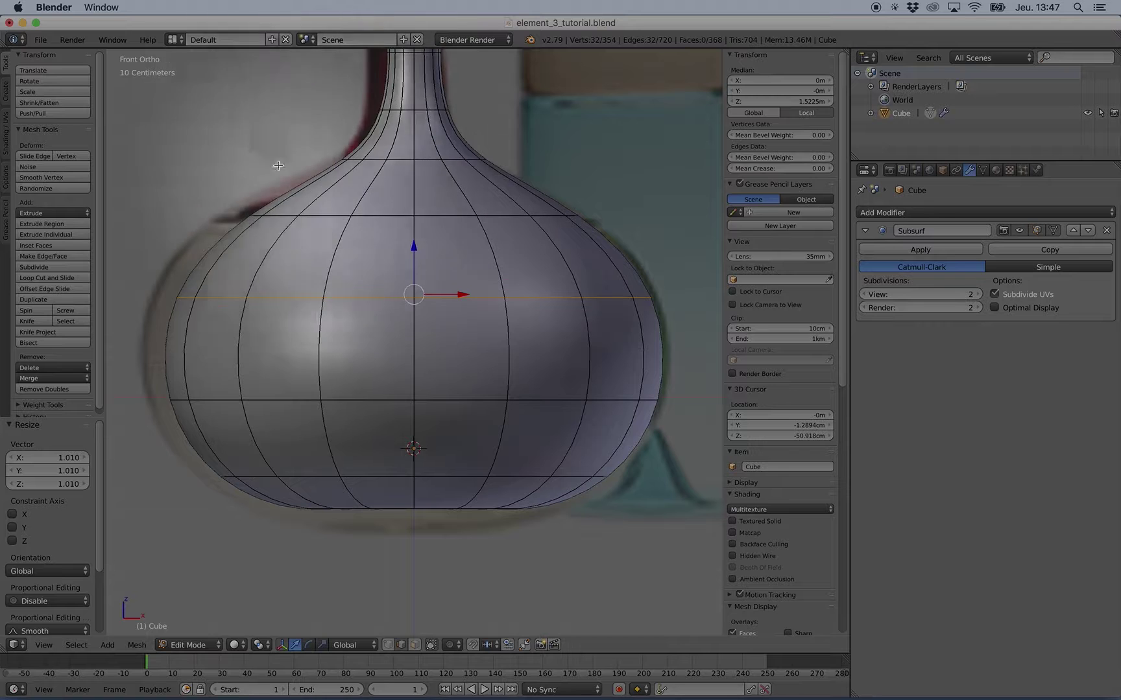
key(s)
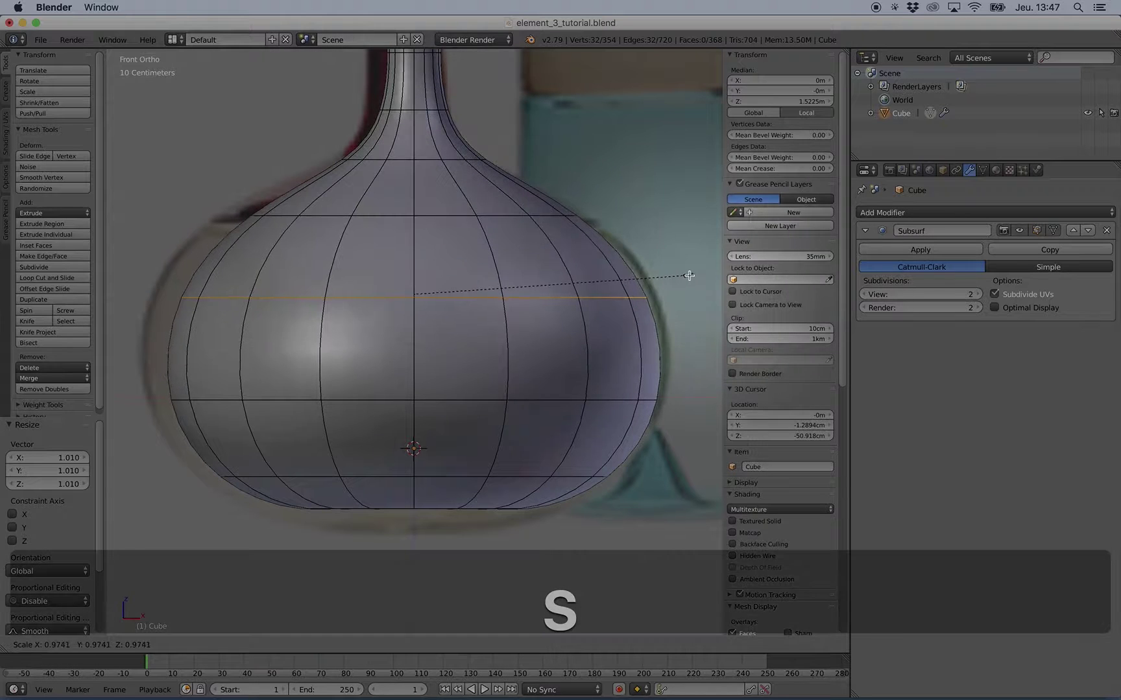
click(696, 273)
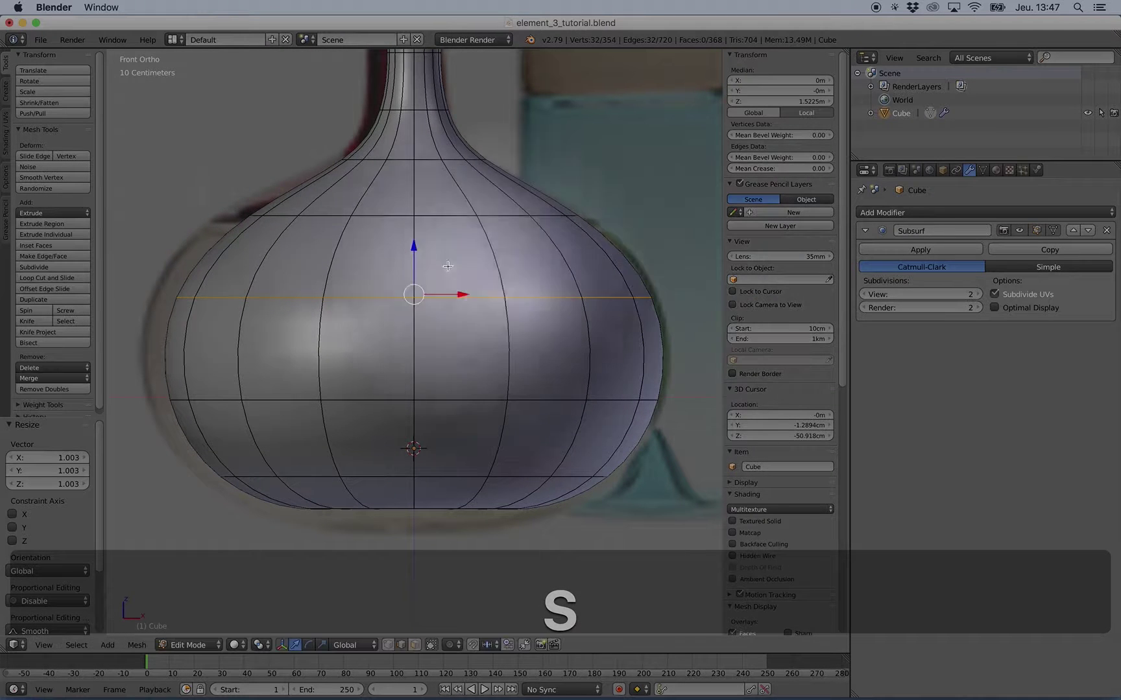
- Check the bottle's shape in perspective view and turn off the Subsurf modifier's on-cage display for Edit Mode
scroll(469, 203, down, 2)
key(Tab)
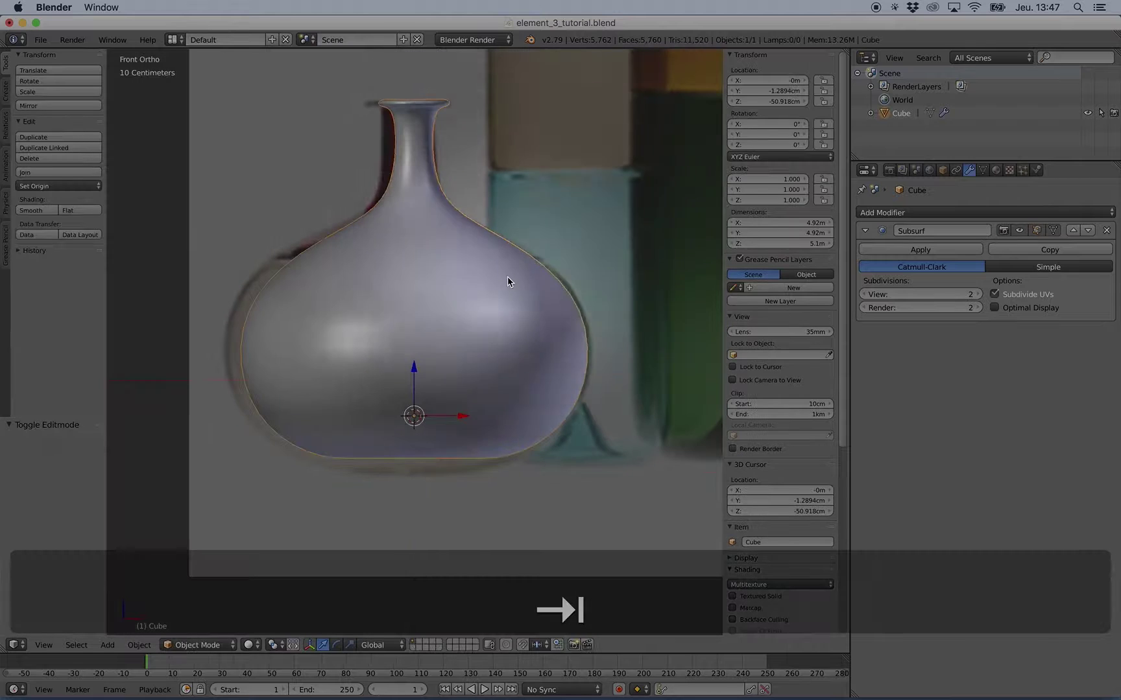
key(5)
mouse_move(507, 279)
middle_down()
mouse_move(561, 300)
mouse_move(576, 290)
mouse_move(513, 288)
mouse_move(518, 262)
middle_up()
key(Tab)
click(1054, 230)
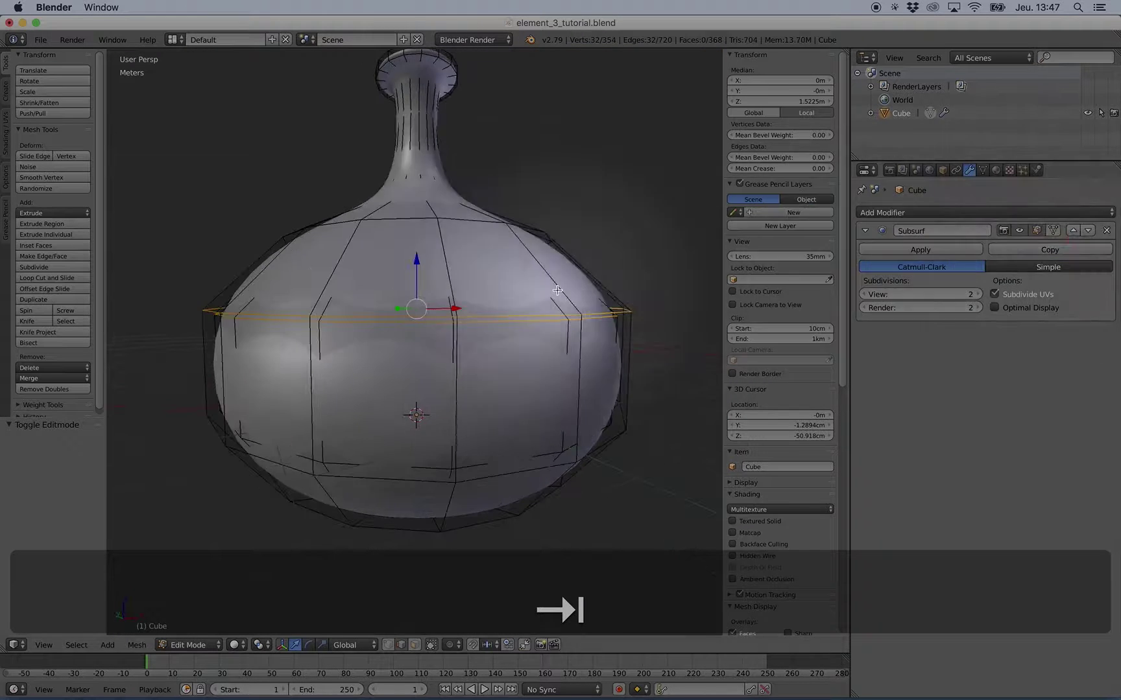
middle_drag(570, 305, 570, 246)
scroll(585, 273, up, 1)
key(Tab)
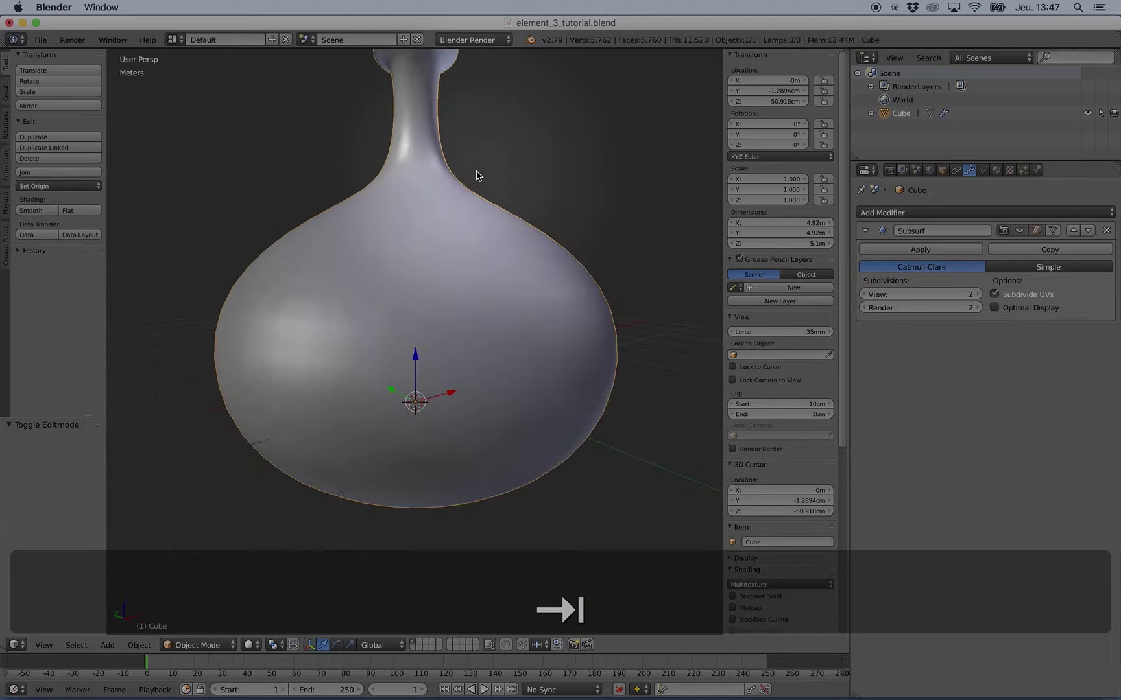
scroll(476, 171, up, 1)
middle_drag(454, 269, 446, 242)
- In front orthographic view, add an edge loop around the outside of the neck just beneath the rim, with a slide factor of about -0.906
key(KP_1)
key(KP_5)
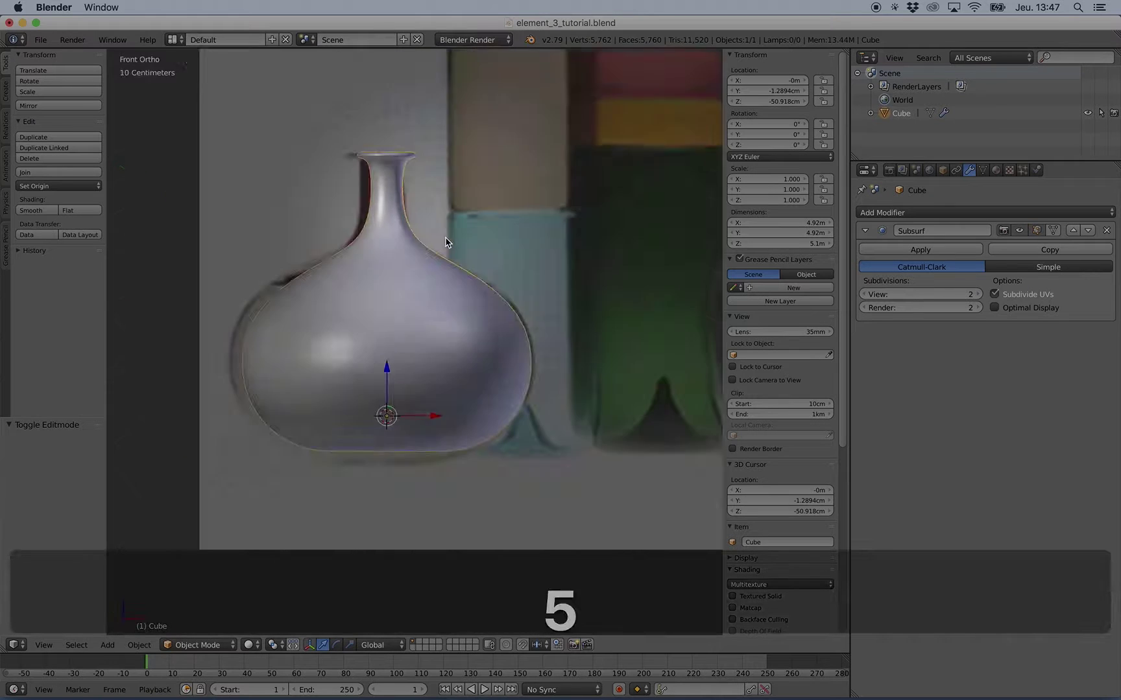
shift+middle_drag(400, 188, 438, 281)
scroll(437, 281, up, 5)
key(Tab)
key(z)
scroll(462, 225, up, 2)
shift+middle_drag(462, 225, 455, 227)
key(z)
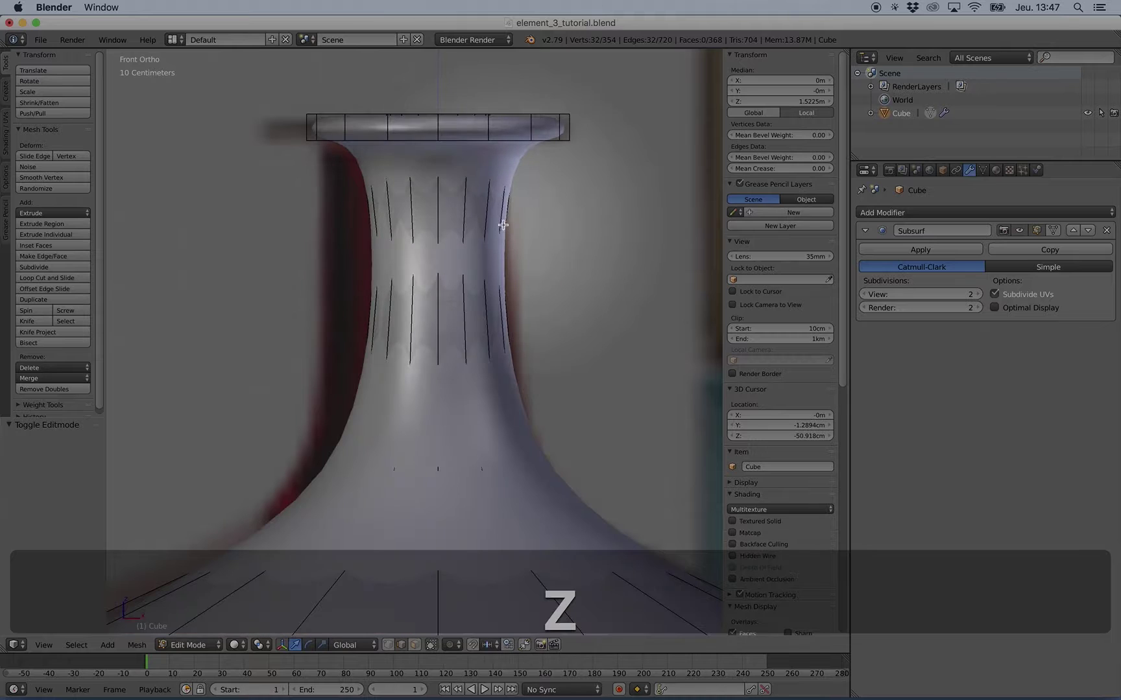
click(503, 225)
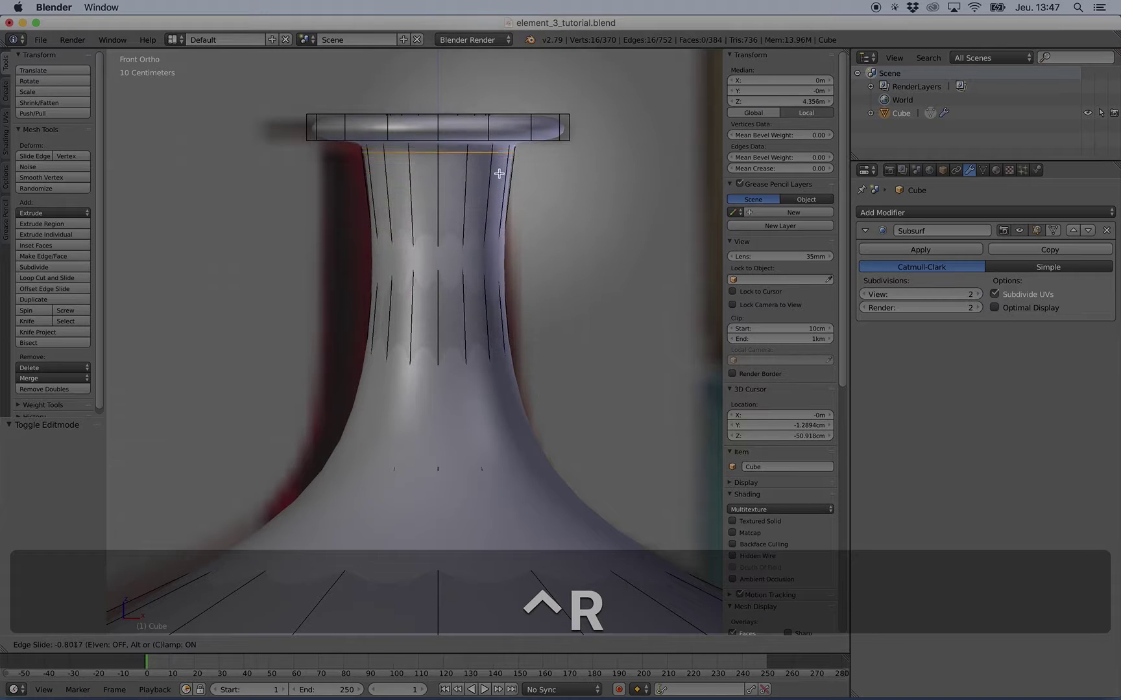
click(499, 171)
- Add two edge loops around the rim's outer side, near its lower edge (factor about 0.696) and its upper edge (factor about -0.542)
scroll(499, 170, up, 1)
shift+middle_drag(563, 98, 545, 198)
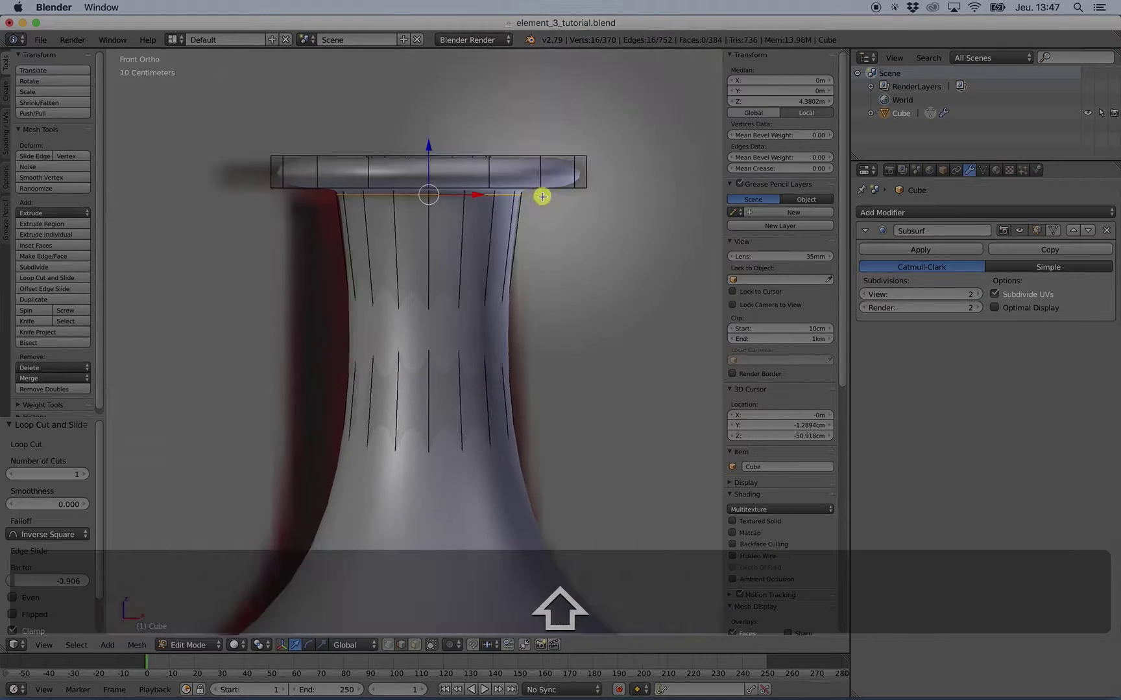
scroll(545, 198, up, 3)
shift+middle_drag(563, 155, 535, 243)
key(ctrl+r)
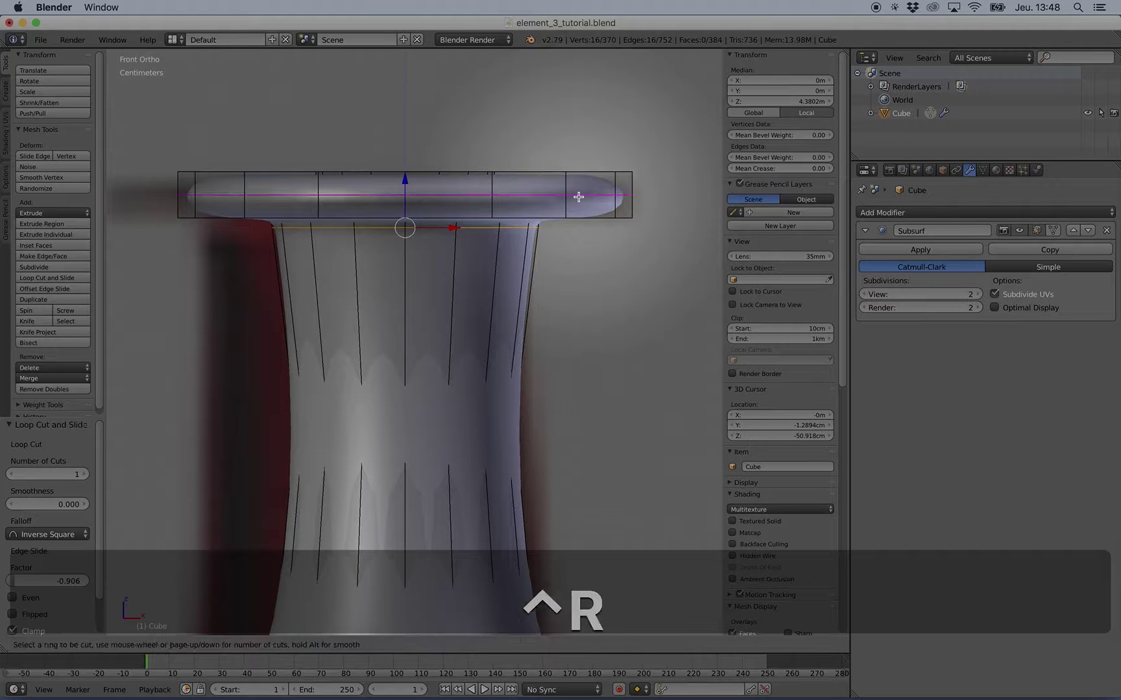
click(580, 189)
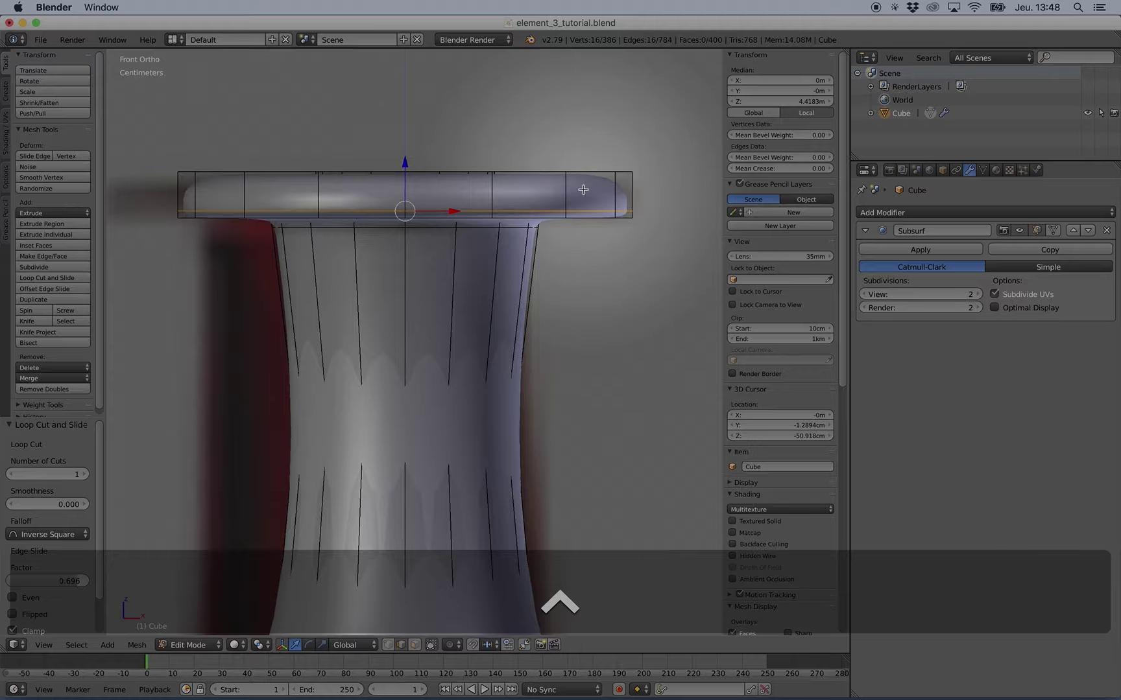
key(ctrl+r)
click(588, 182)
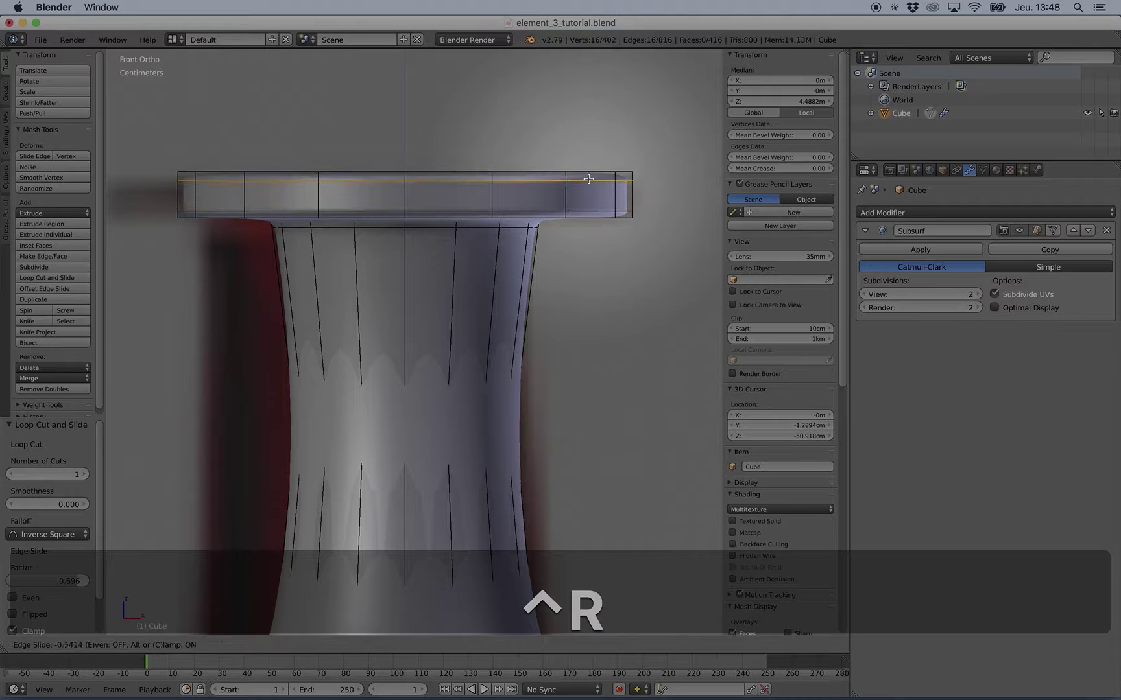
- In perspective view, add an edge loop inside the neck opening near the mouth, with a slide factor of about 0.736
key(5)
middle_drag(589, 179, 588, 212)
scroll(587, 212, down, 3)
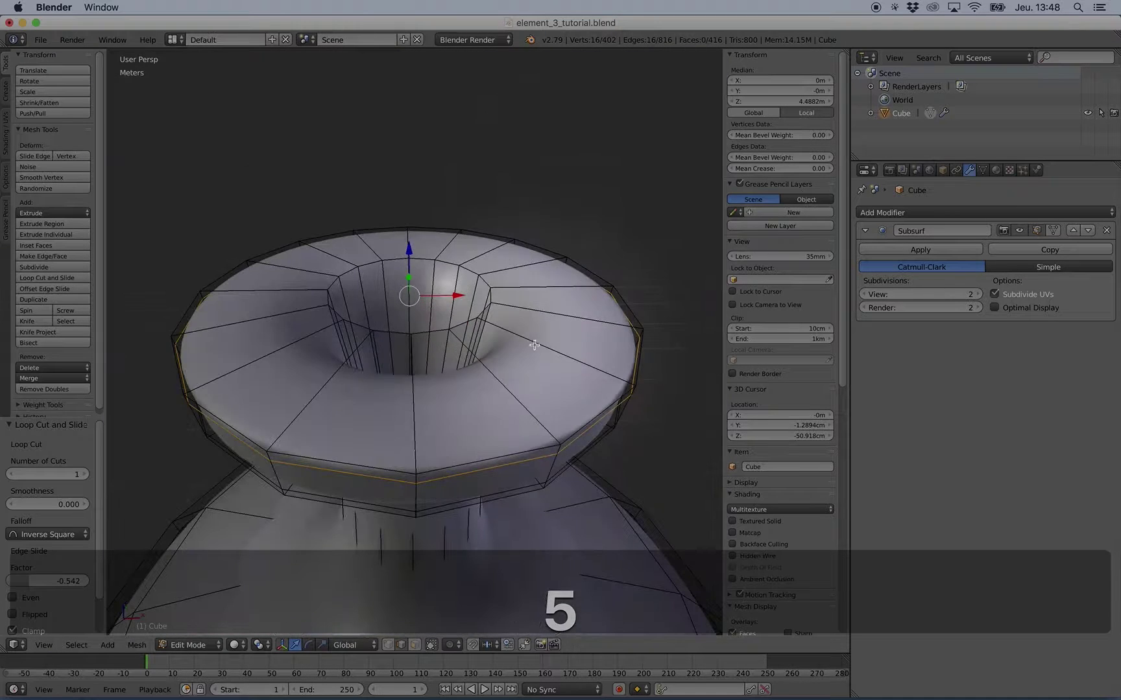
shift+middle_drag(535, 345, 530, 311)
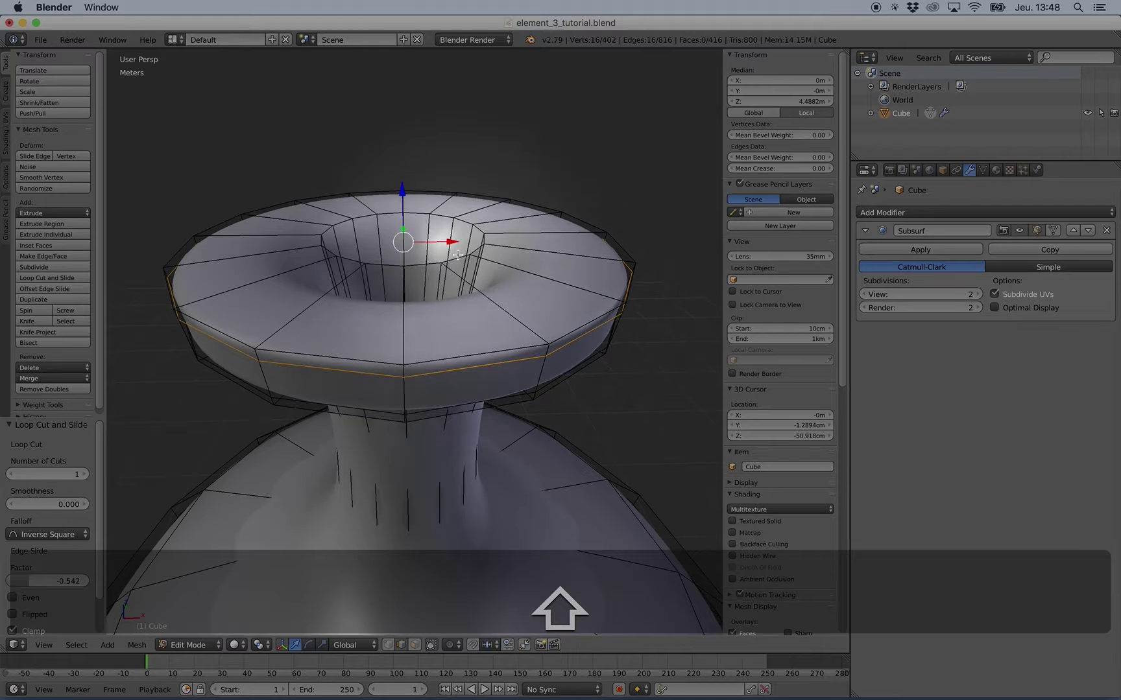
key(ctrl+r)
click(401, 285)
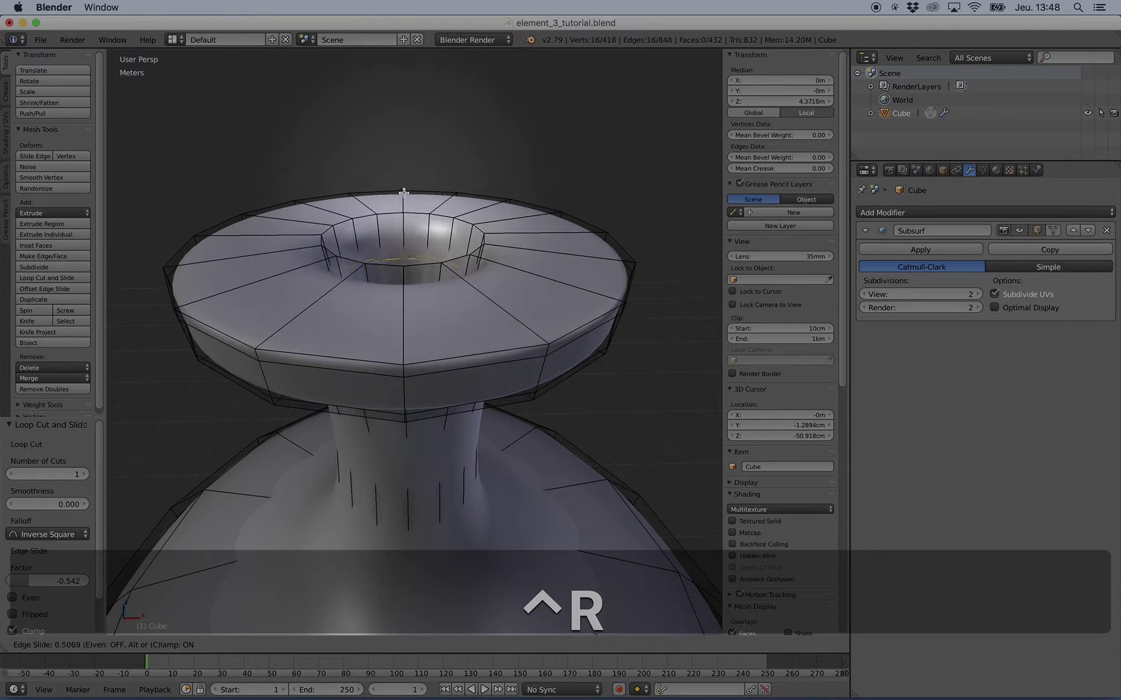
click(410, 180)
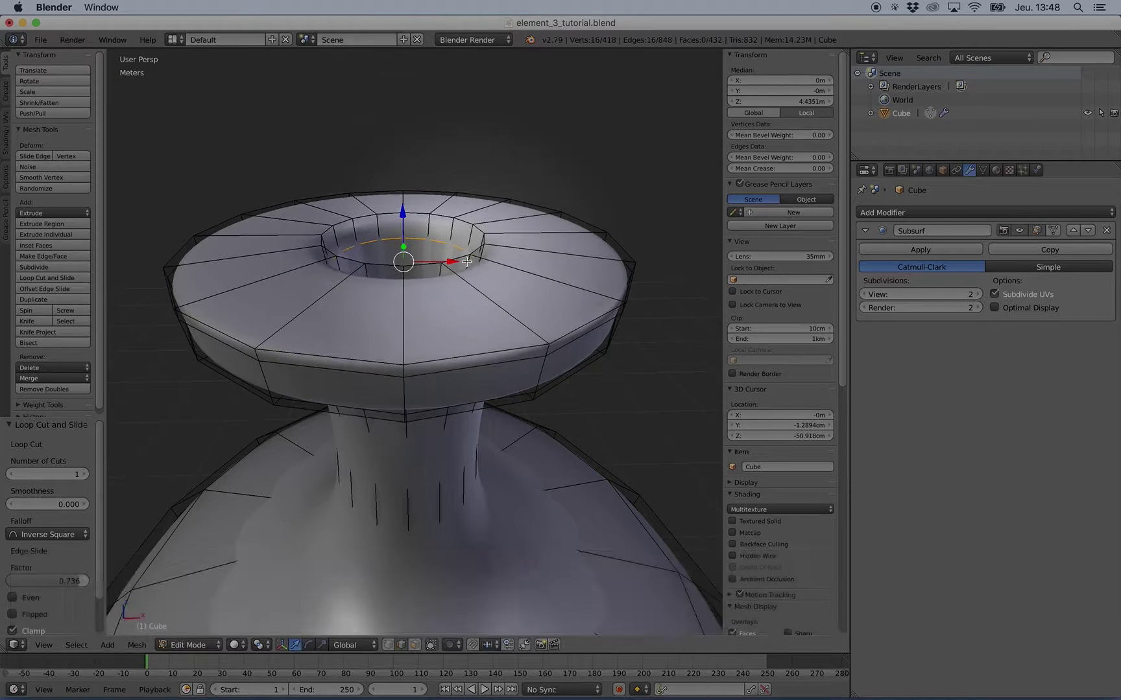
- Select the inner edge loop around the bottle's mouth and give it an edge crease of about 0.334
alt+right_click(433, 262)
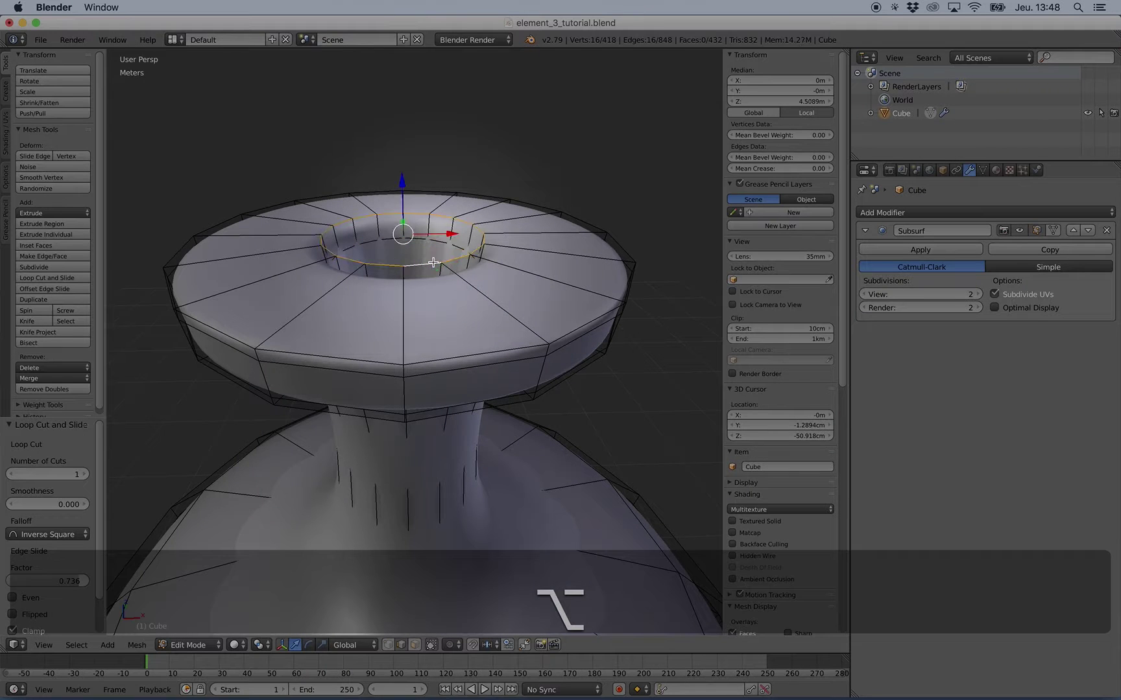
right_click(477, 250)
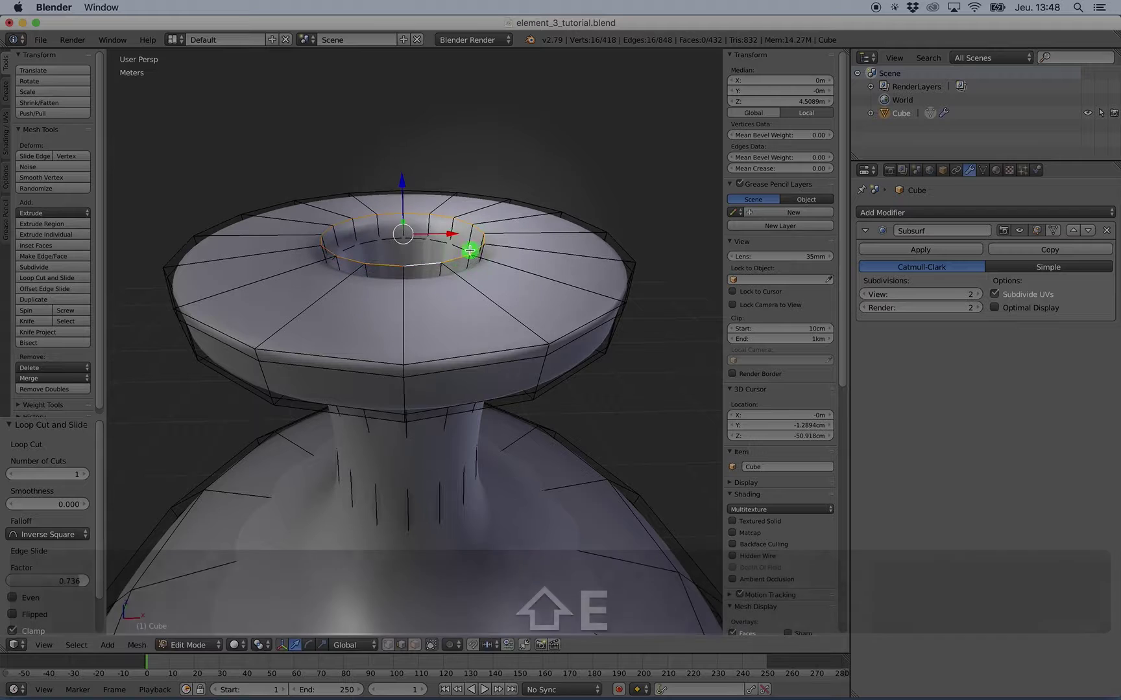
key(shift+e)
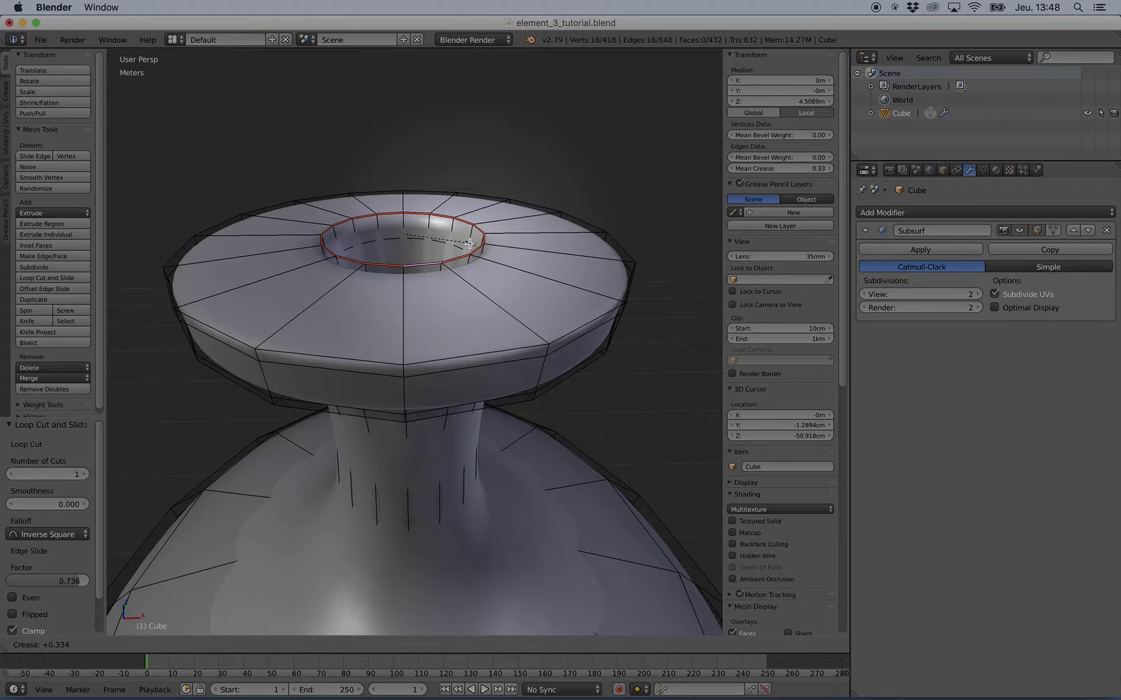
click(469, 243)
middle_drag(476, 249, 490, 260)
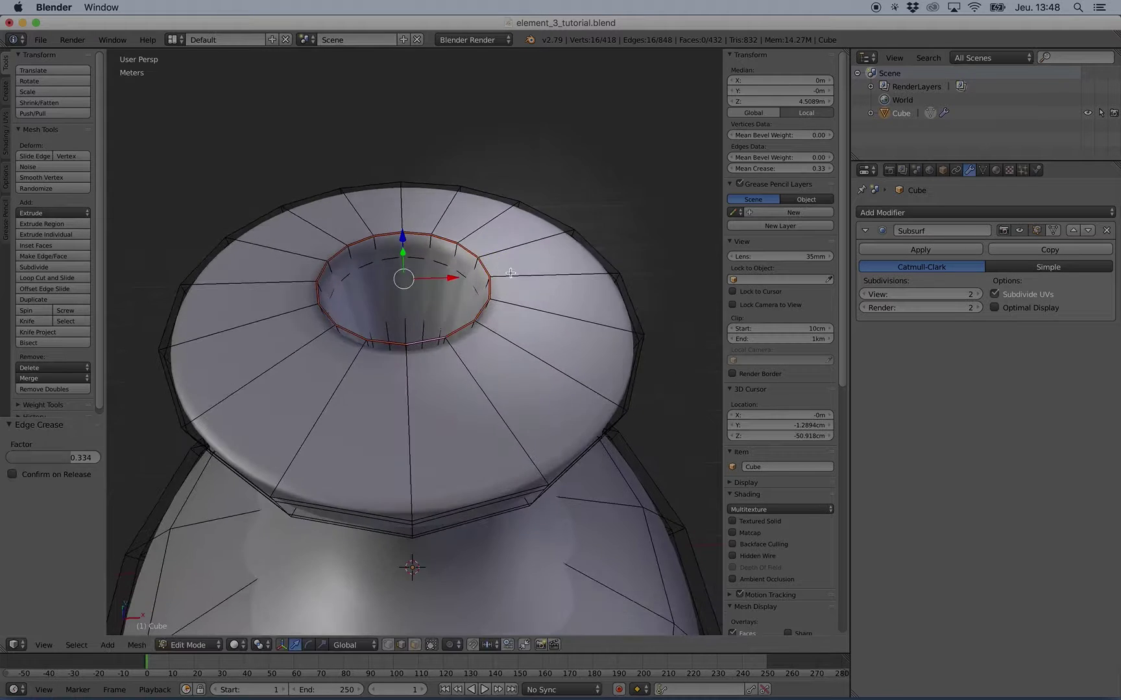
- Add an edge loop on the rim's flat upper face, close around the mouth opening
key(ctrl+r)
click(542, 259)
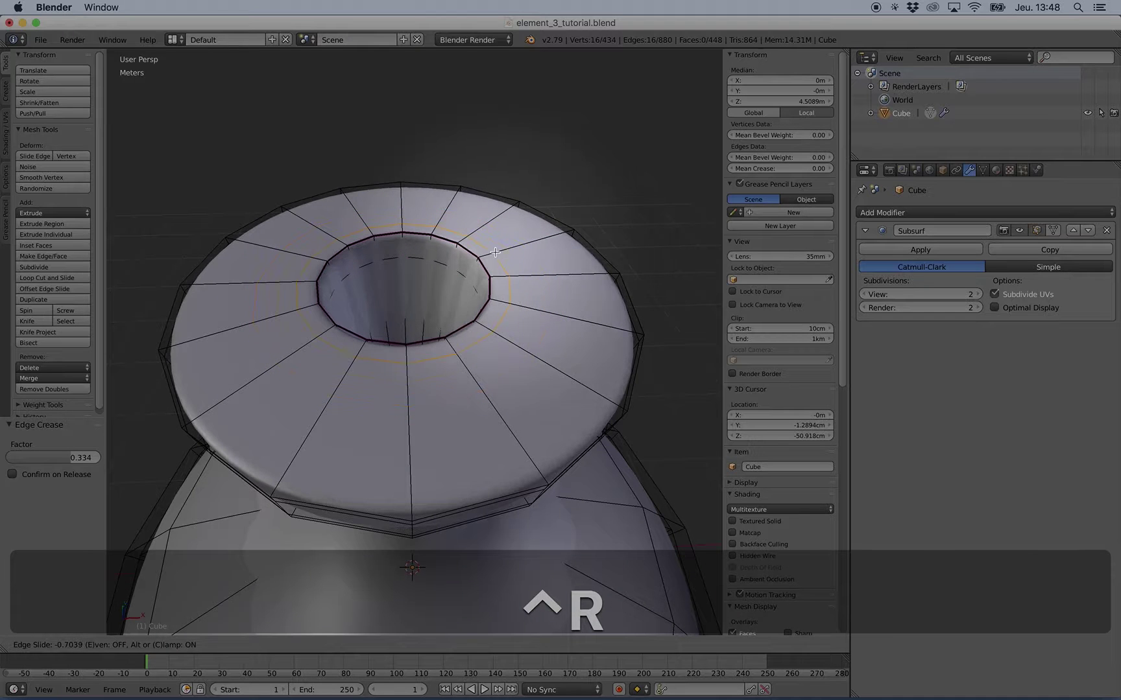
click(501, 252)
- Compare the neck and rim with the reference image in front orthographic view, in both Object Mode and Edit Mode
key(Tab)
middle_drag(502, 253, 453, 323)
key(KP_1)
key(KP_5)
shift+middle_drag(455, 394, 470, 228)
key(Tab)
key(a)
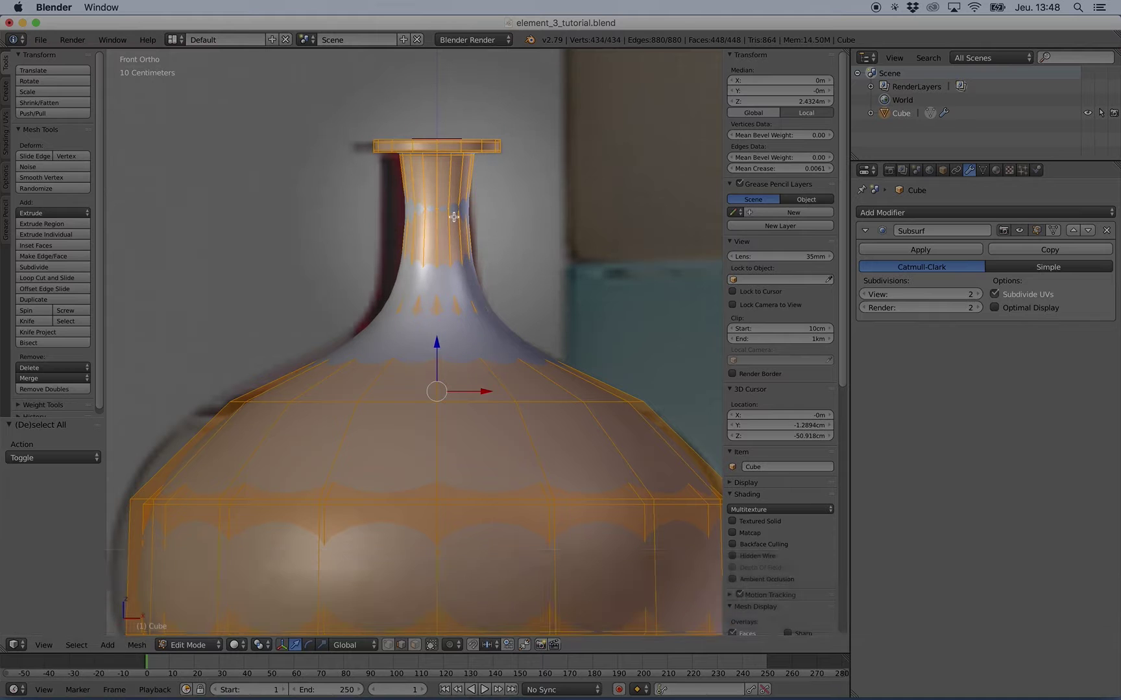
key(Tab)
key(Tab)
scroll(440, 180, up, 2)
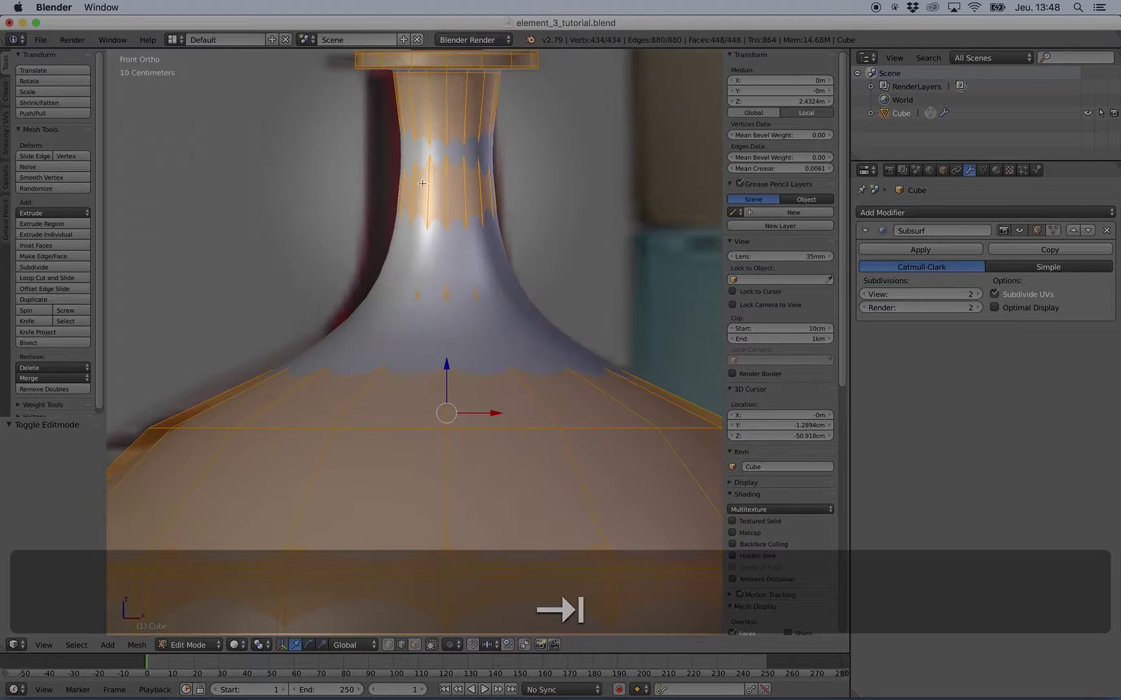
mouse_move(437, 178)
shift+middle_down()
mouse_move(428, 260)
mouse_move(426, 237)
shift+middle_up()
scroll(454, 214, up, 1)
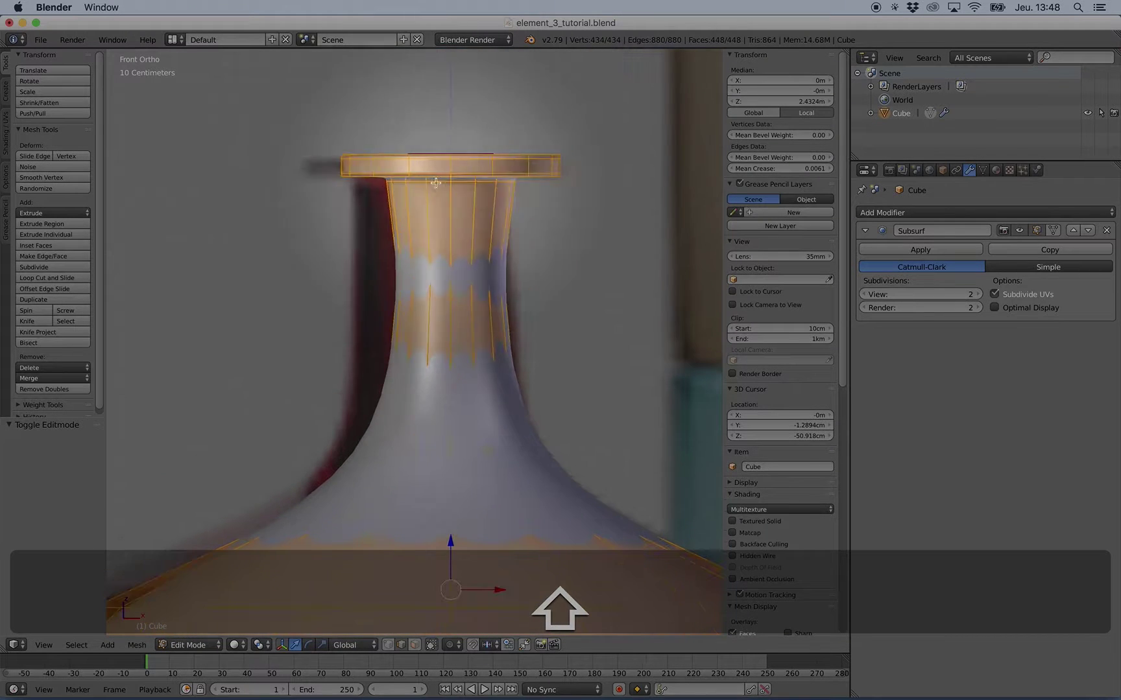
key(Tab)
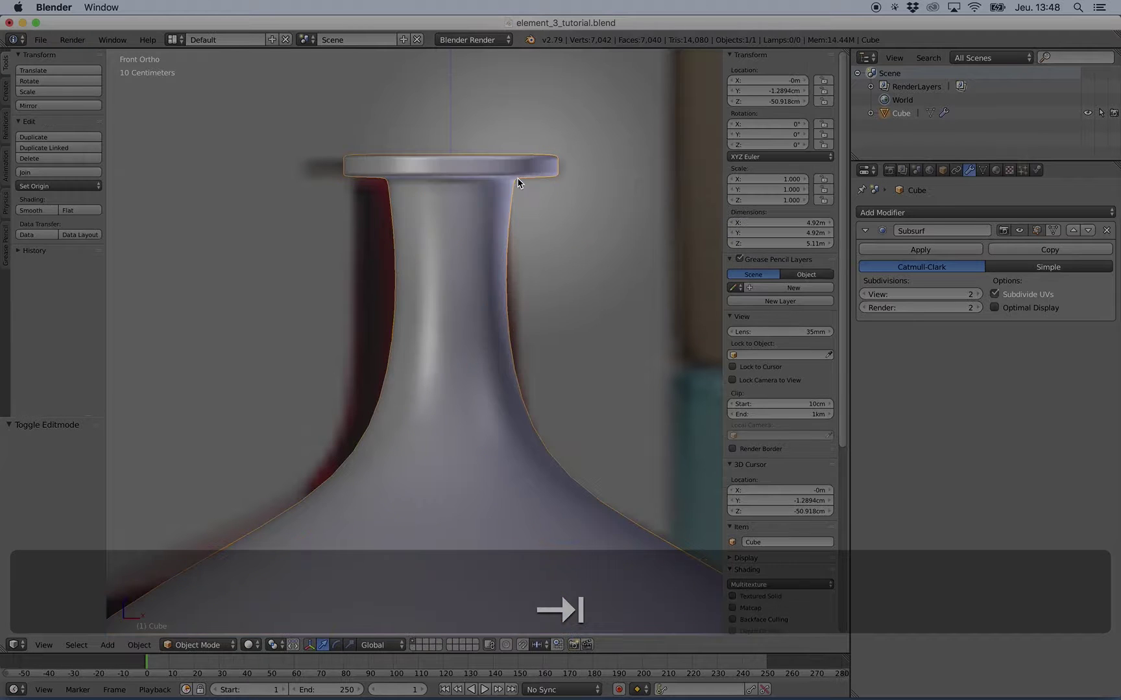
key(Tab)
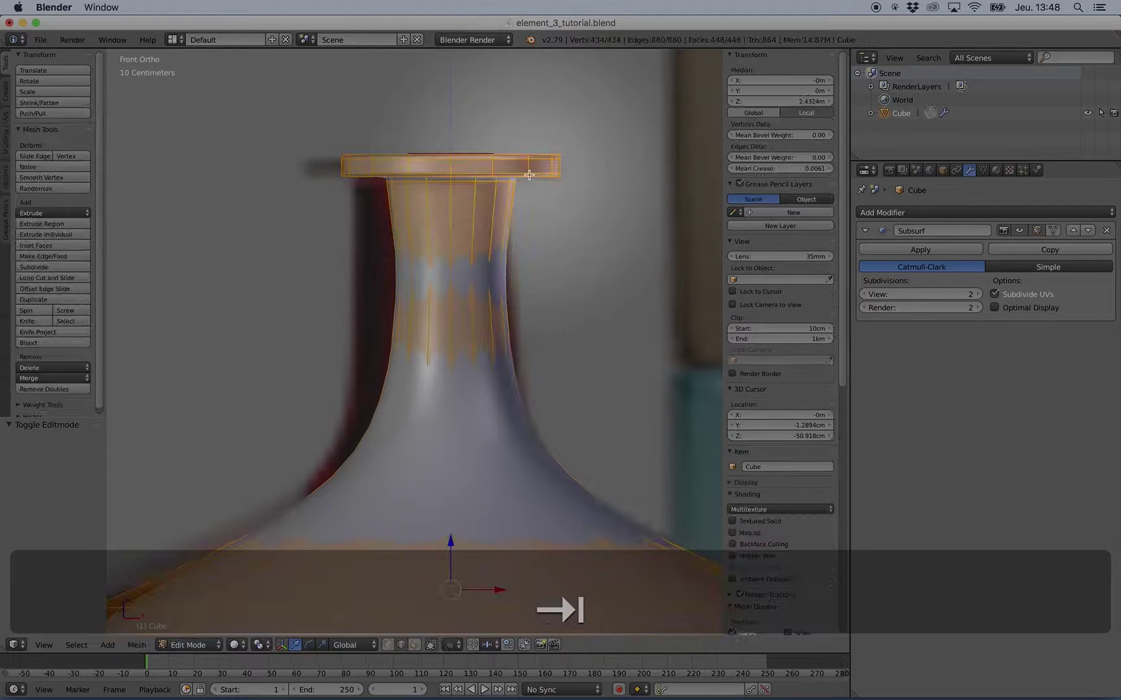
- Examine the smoothed bottle from several angles in perspective view in Object Mode
scroll(512, 177, down, 1)
key(5)
middle_drag(519, 220, 534, 261)
scroll(526, 247, down, 3)
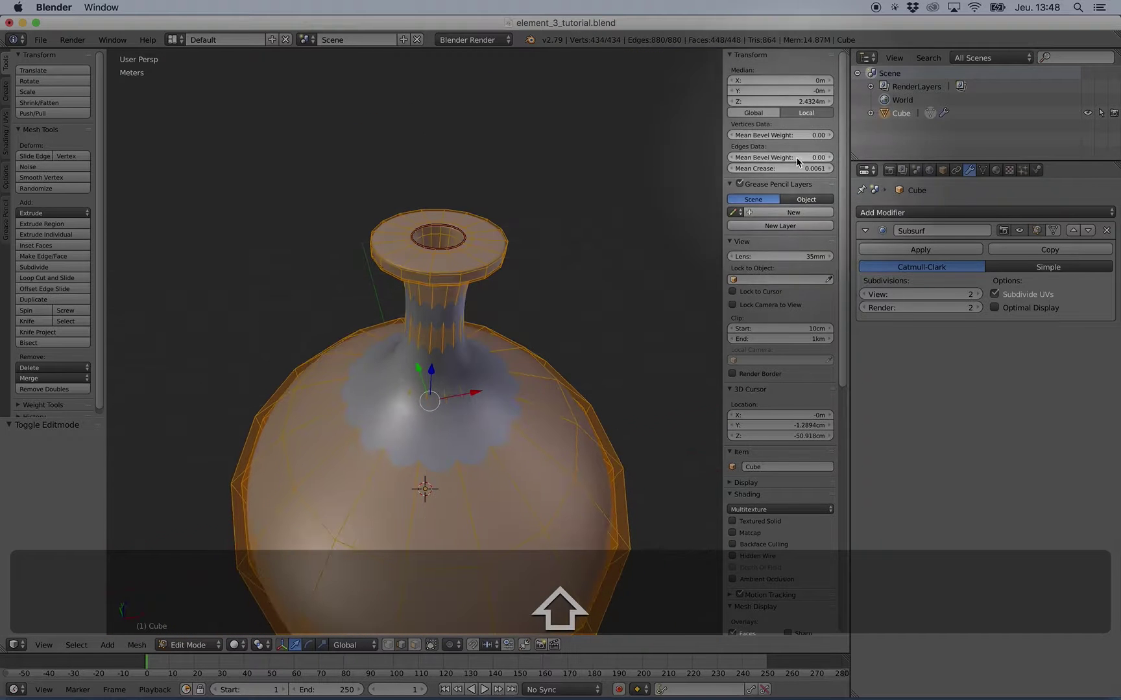
key(Tab)
middle_drag(505, 394, 508, 356)
shift+middle_drag(508, 355, 499, 260)
middle_drag(500, 312, 475, 303)
scroll(488, 219, down, 3)
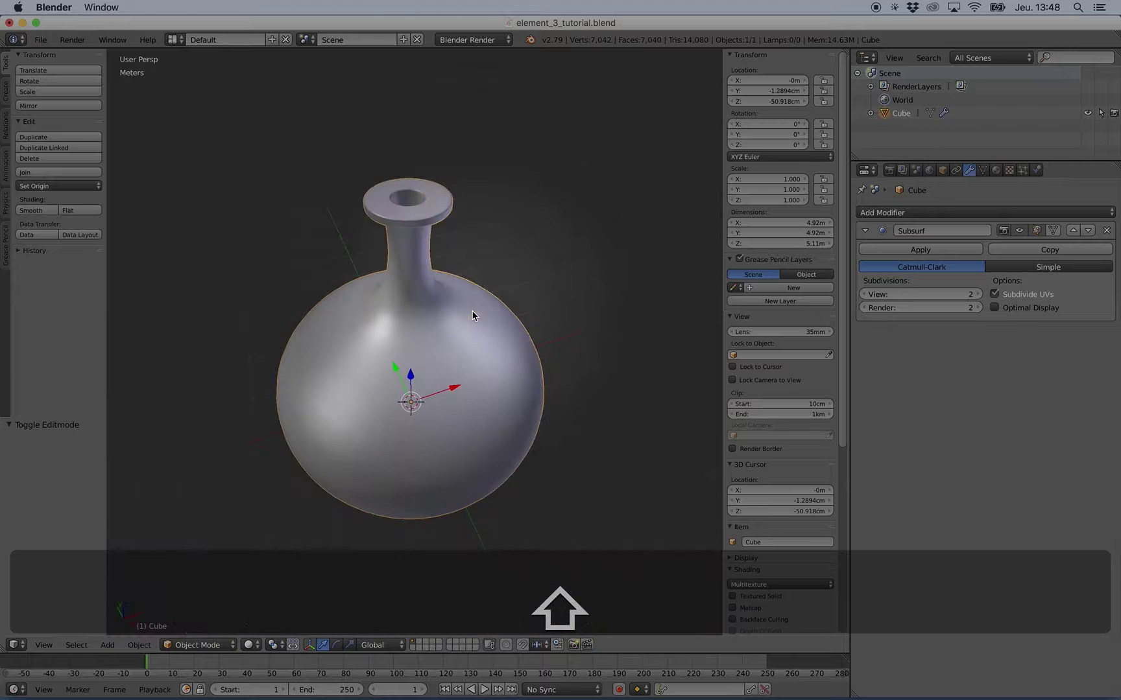
- Select the whole bottle mesh, recalculate its normals to the outside, and switch to face selection
key(Tab)
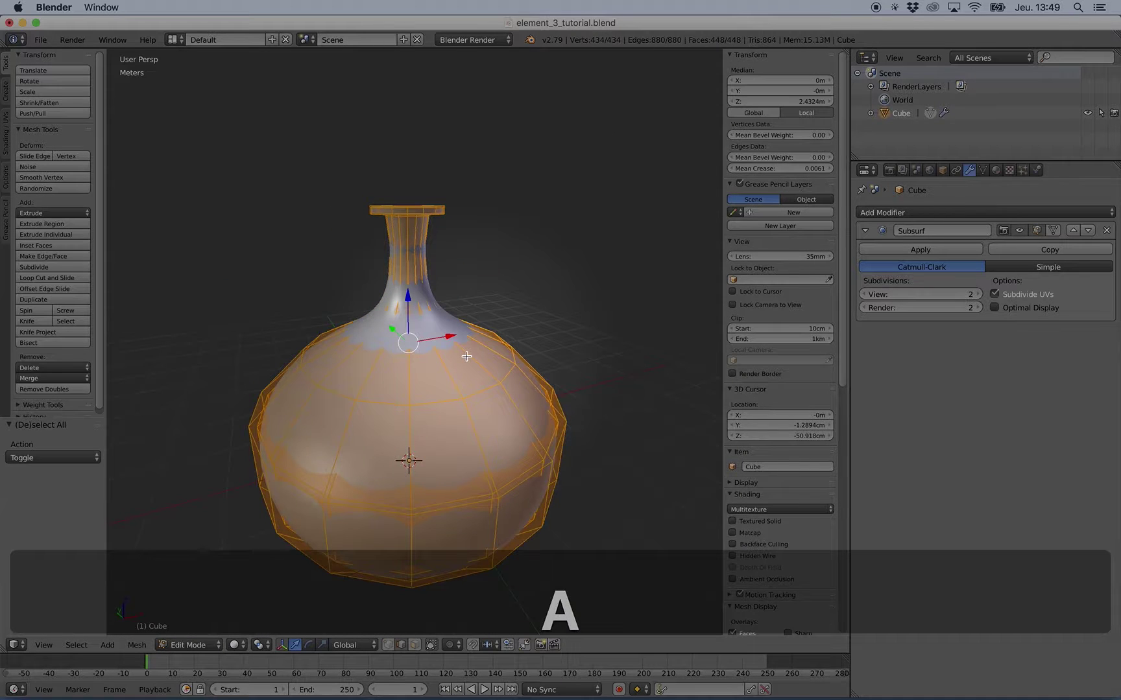
key(a)
key(a)
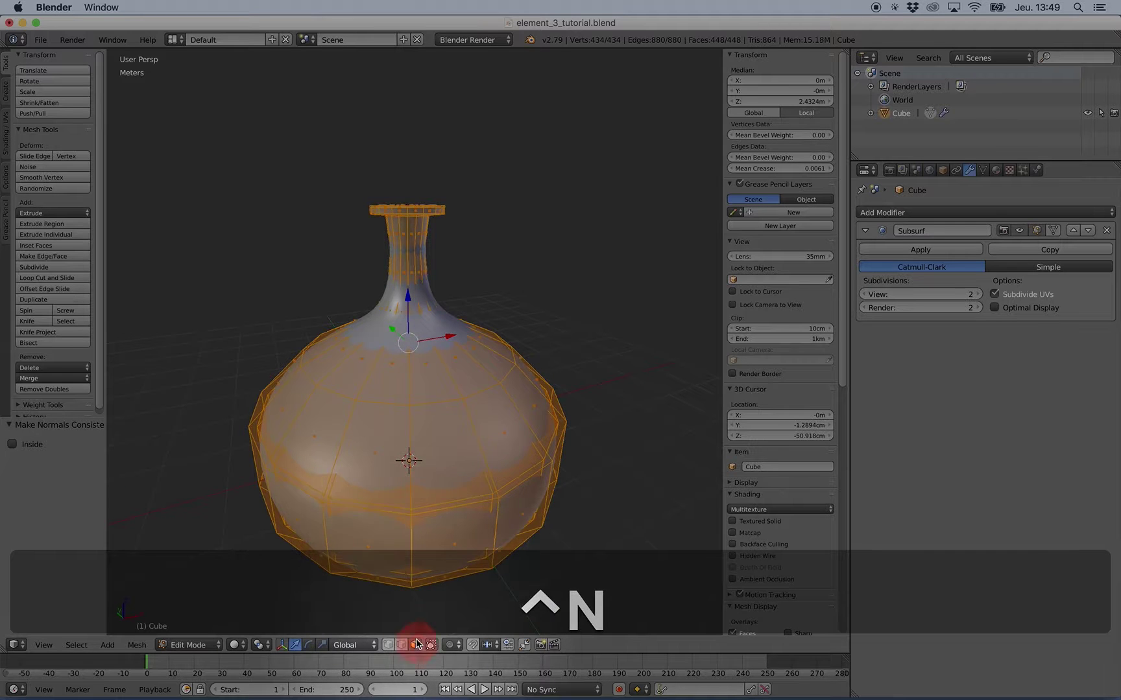
- Display the mesh's face normals with a size of 50 cm
middle_drag(426, 622, 483, 415)
scroll(778, 493, down, 5)
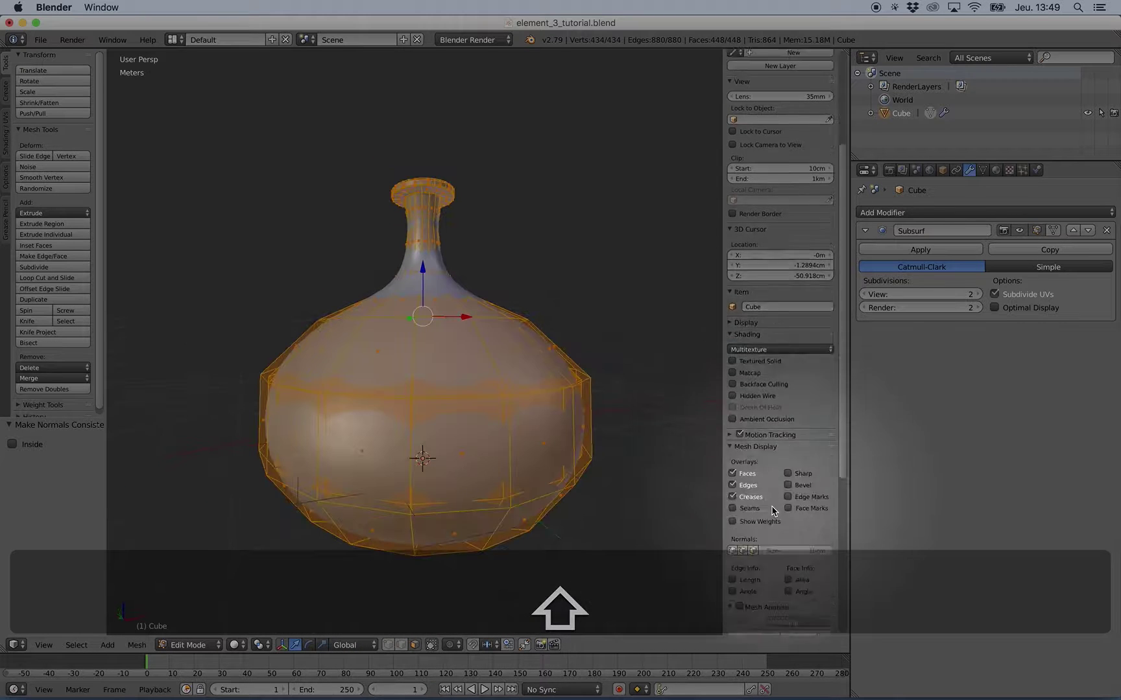
scroll(772, 511, down, 2)
click(753, 497)
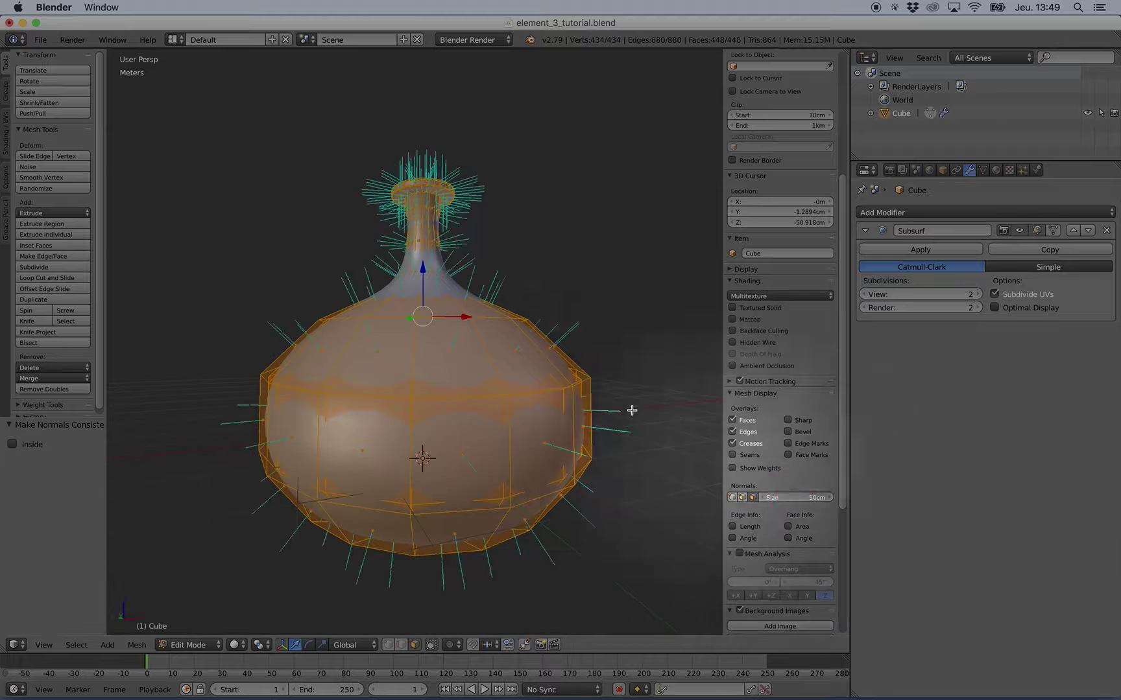
- Inspect the direction of the face normals inside and outside the bottle, briefly toggling the Subsurf modifier's on-cage display
middle_drag(612, 393, 539, 312)
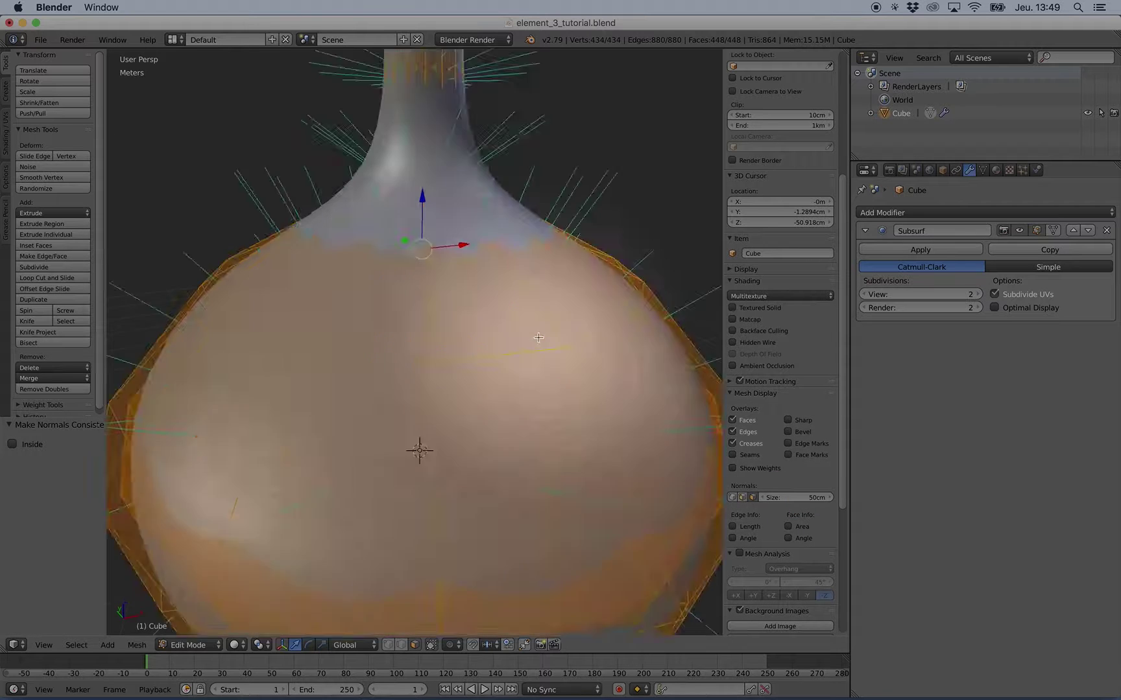
scroll(538, 337, up, 1)
middle_drag(557, 346, 560, 326)
scroll(561, 330, up, 3)
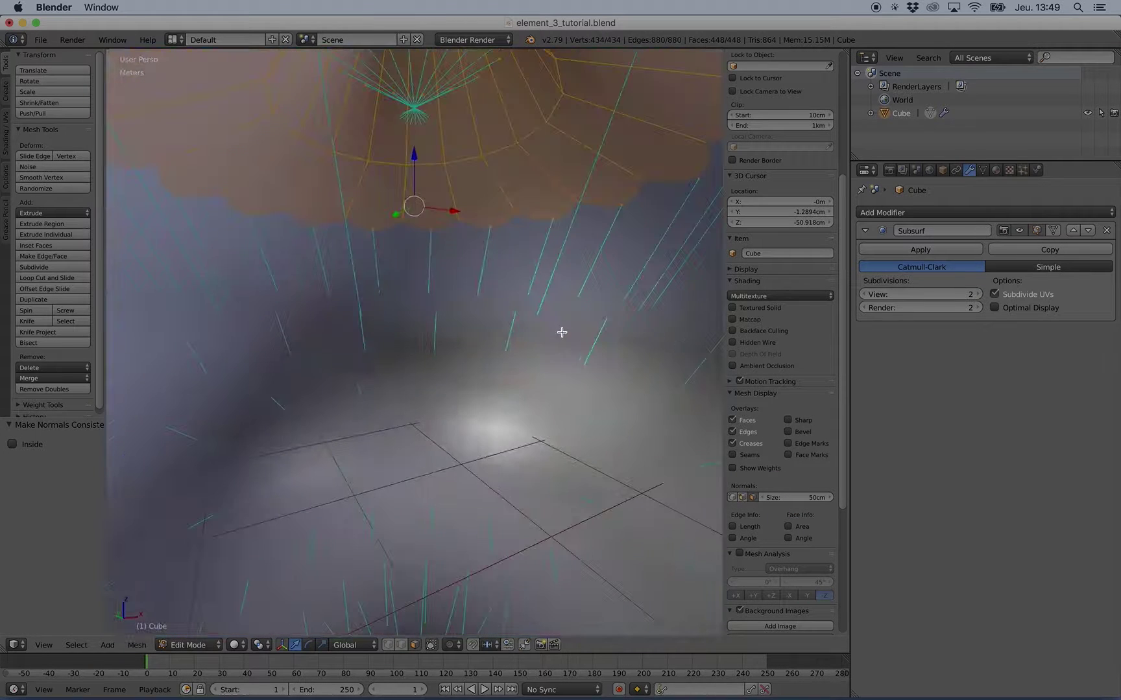
middle_drag(465, 260, 393, 246)
click(1058, 234)
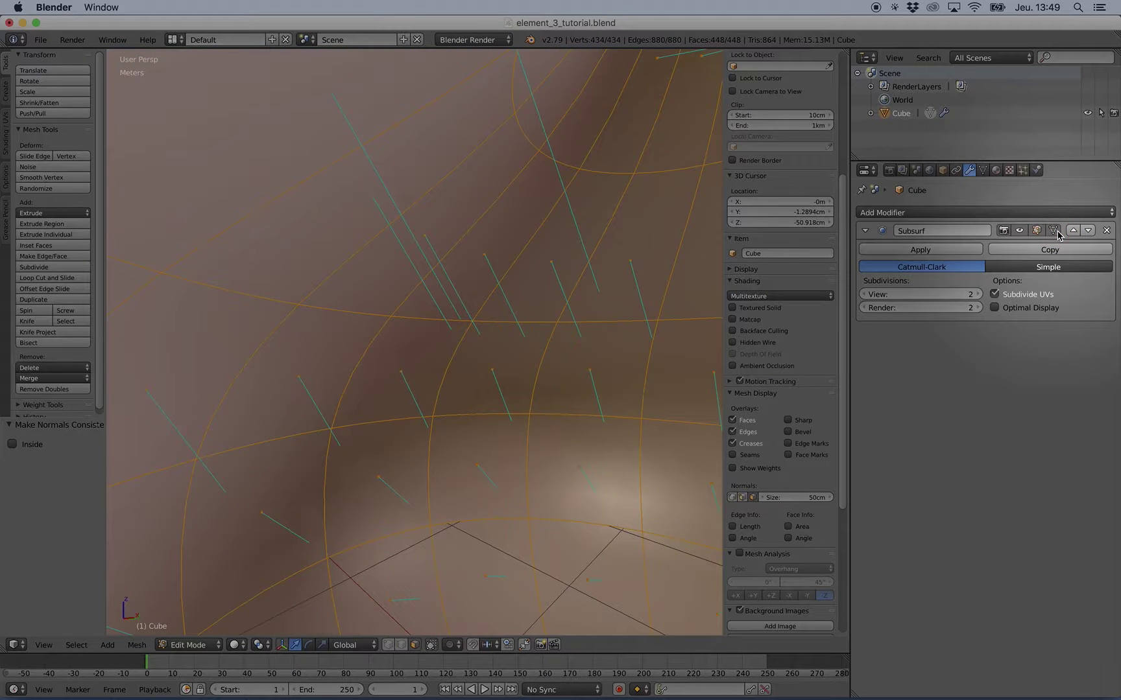
click(1058, 234)
scroll(550, 304, down, 10)
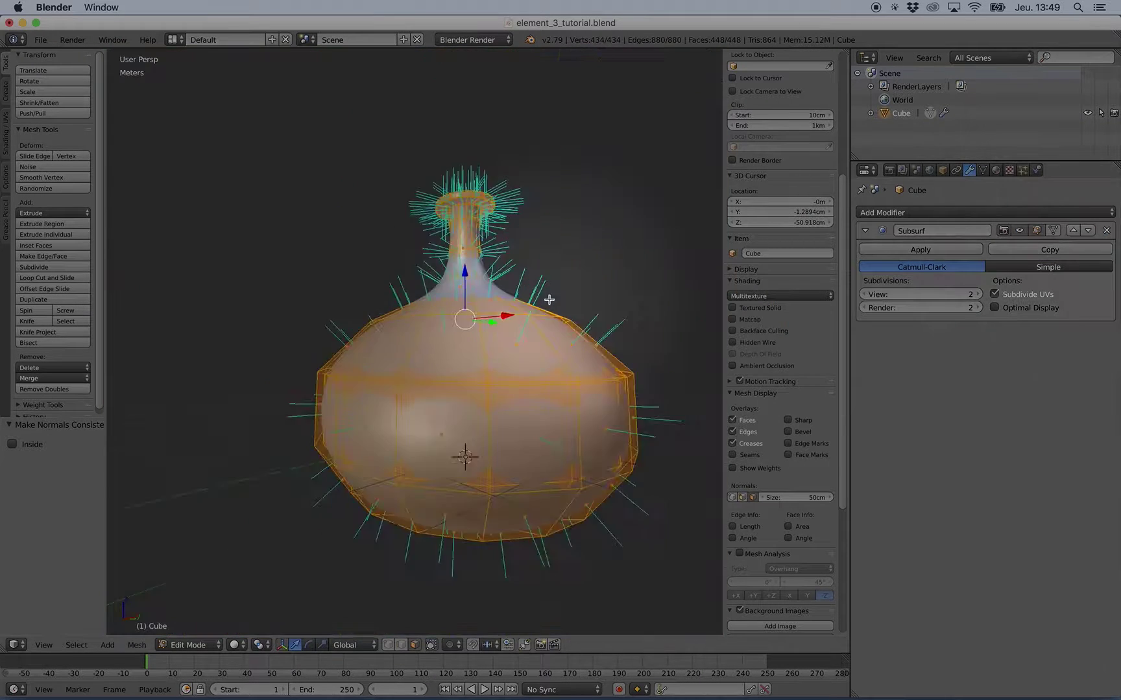
- Return to Object Mode in front orthographic view and rename the Cube object as element_3
key(Tab)
scroll(550, 304, down, 5)
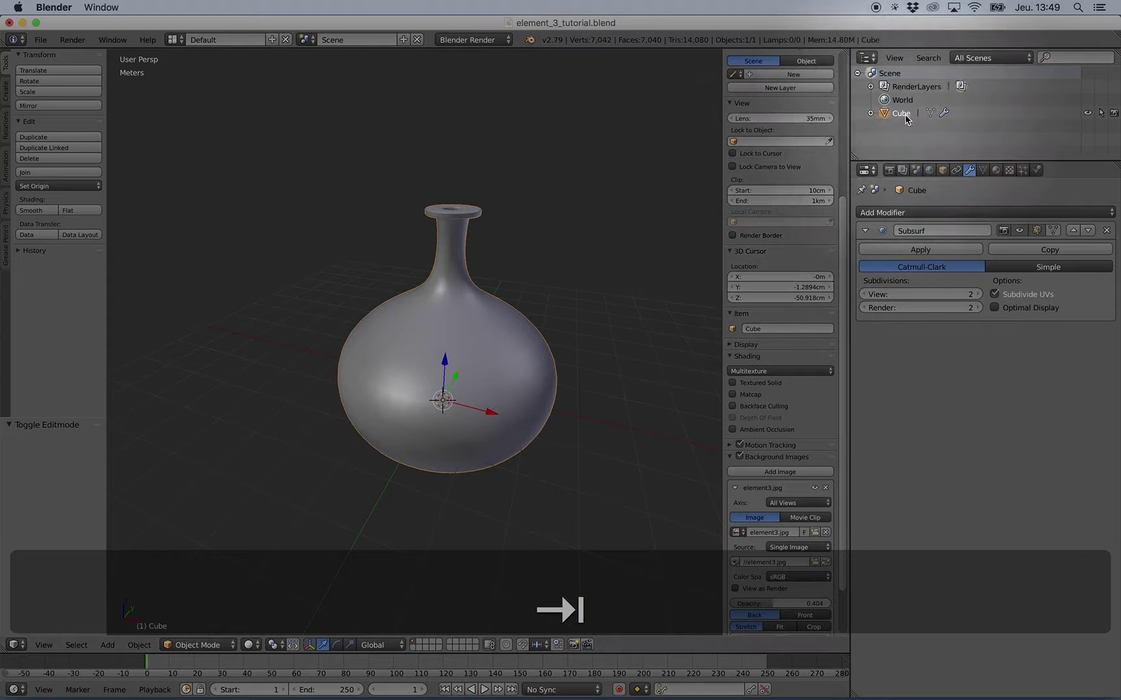
key(KP_1)
key(KP_5)
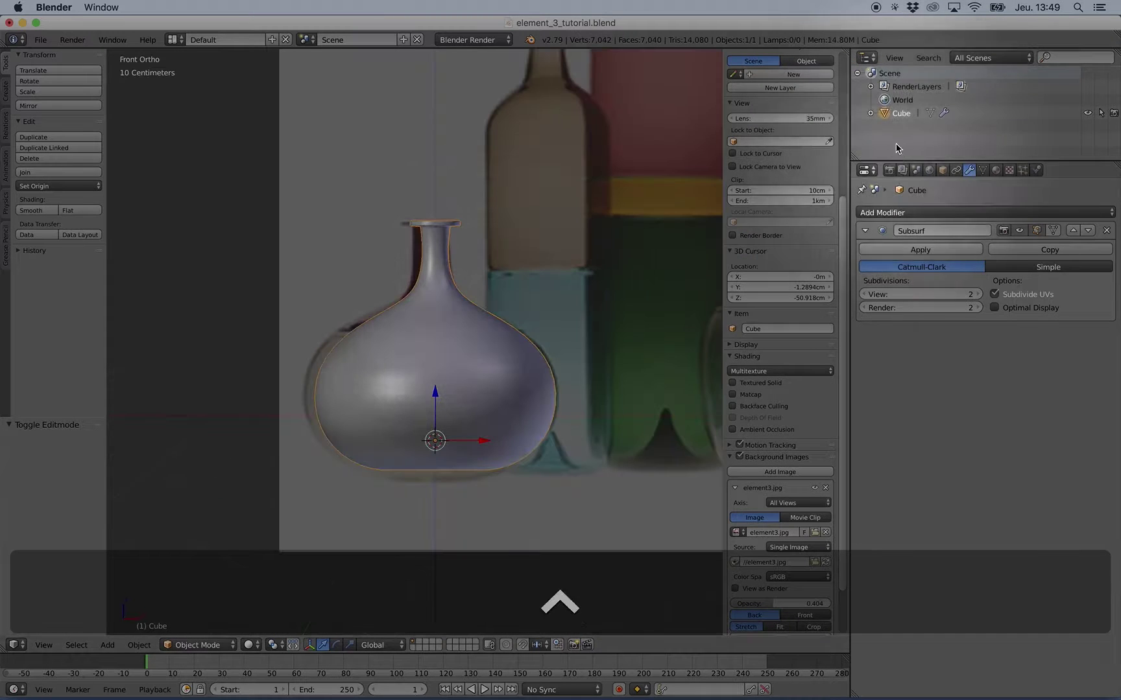
double_click(901, 114)
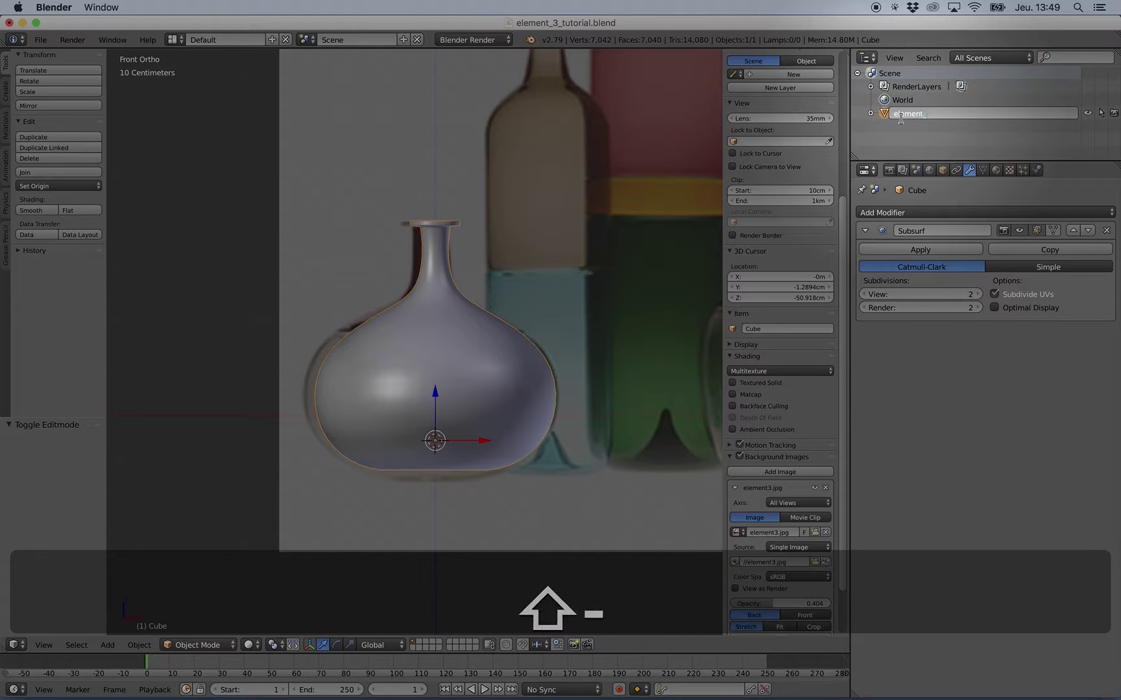
- Save the file over the existing element_3_tutorial.blend and view the bottle in perspective
shift+middle_drag(429, 329, 500, 336)
key(KP_5)
scroll(480, 318, down, 3)
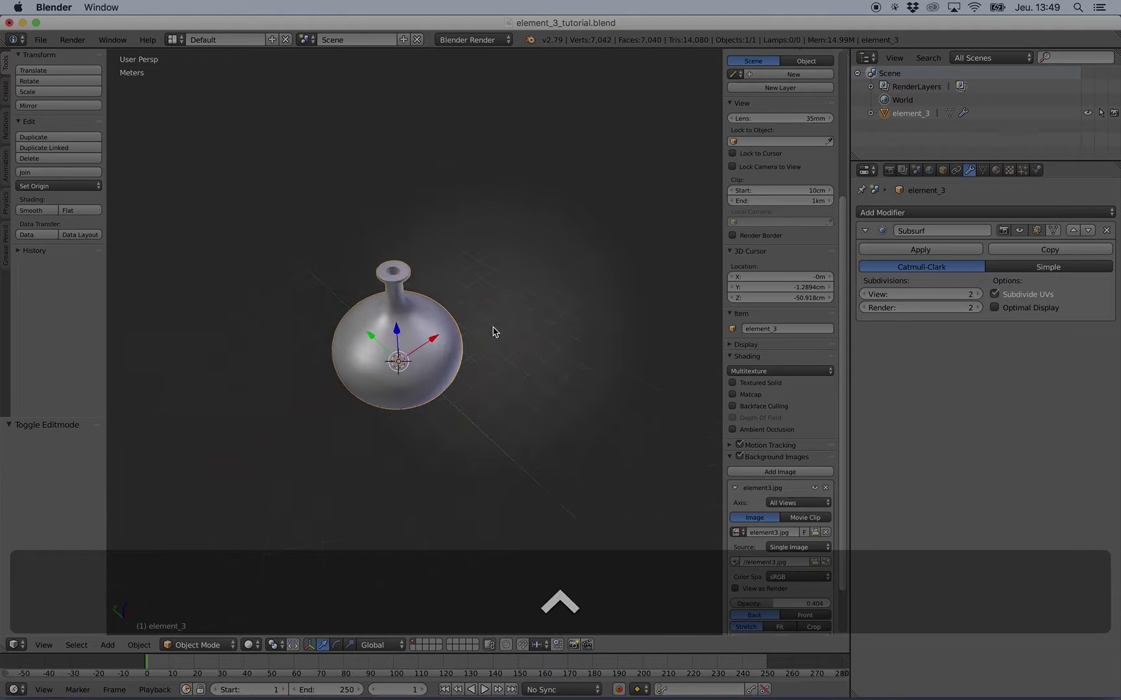
key(ctrl+w)
click(493, 332)
middle_drag(430, 370, 398, 314)
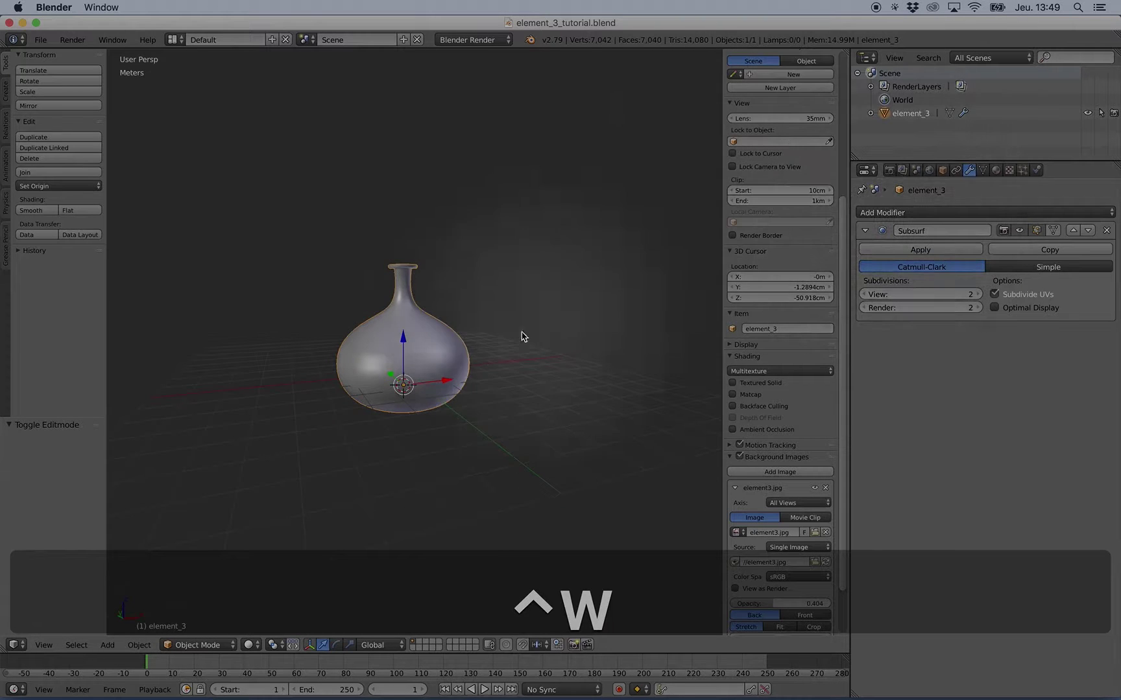
shift+middle_drag(510, 342, 468, 310)
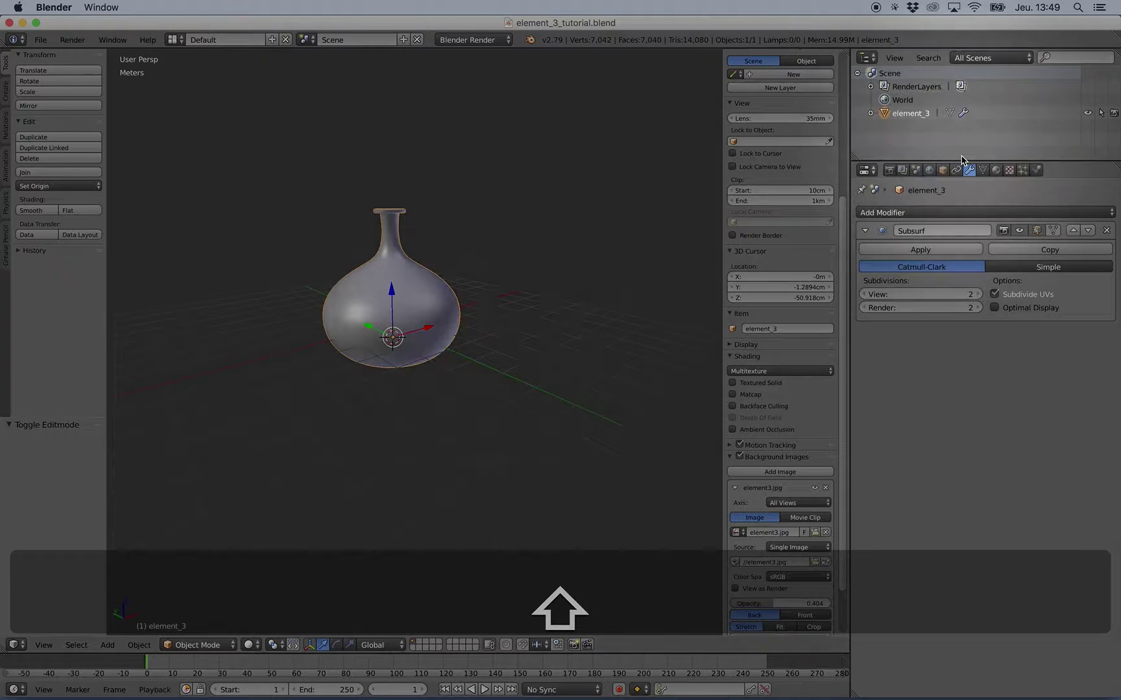
- Enlarge the Outliner area, remove the element3.jpg background image in front view, and disable background images
drag(960, 159, 963, 204)
key(KP_1)
key(KP_5)
scroll(415, 341, up, 5)
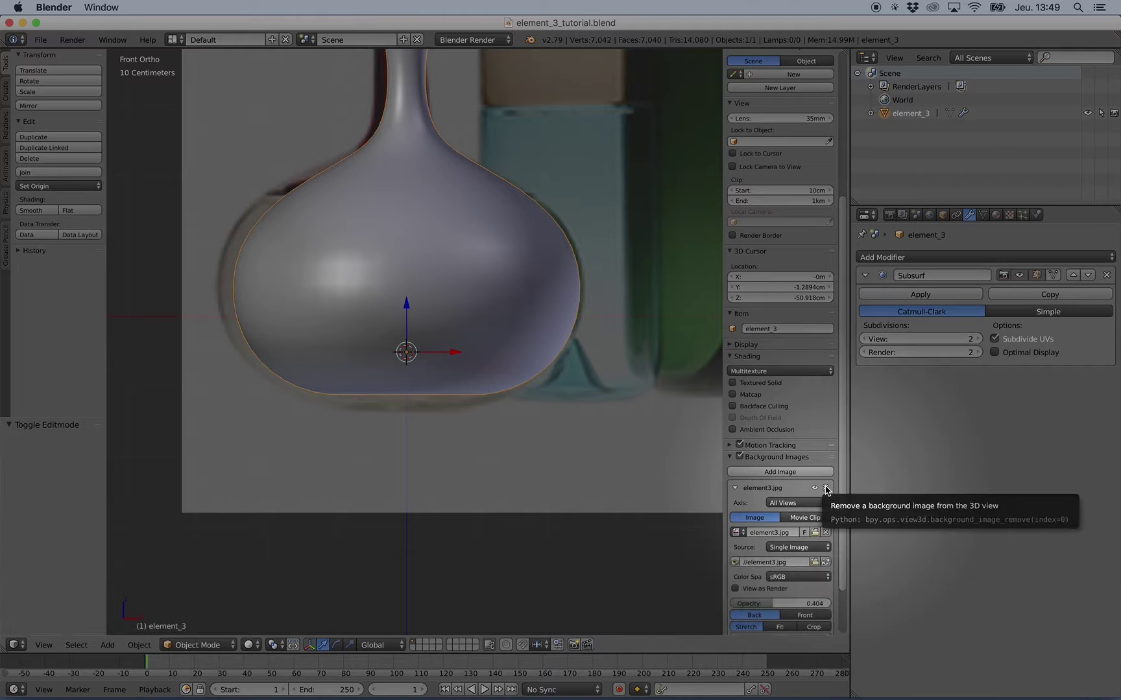
click(826, 488)
click(740, 456)
shift+middle_drag(342, 226, 365, 287)
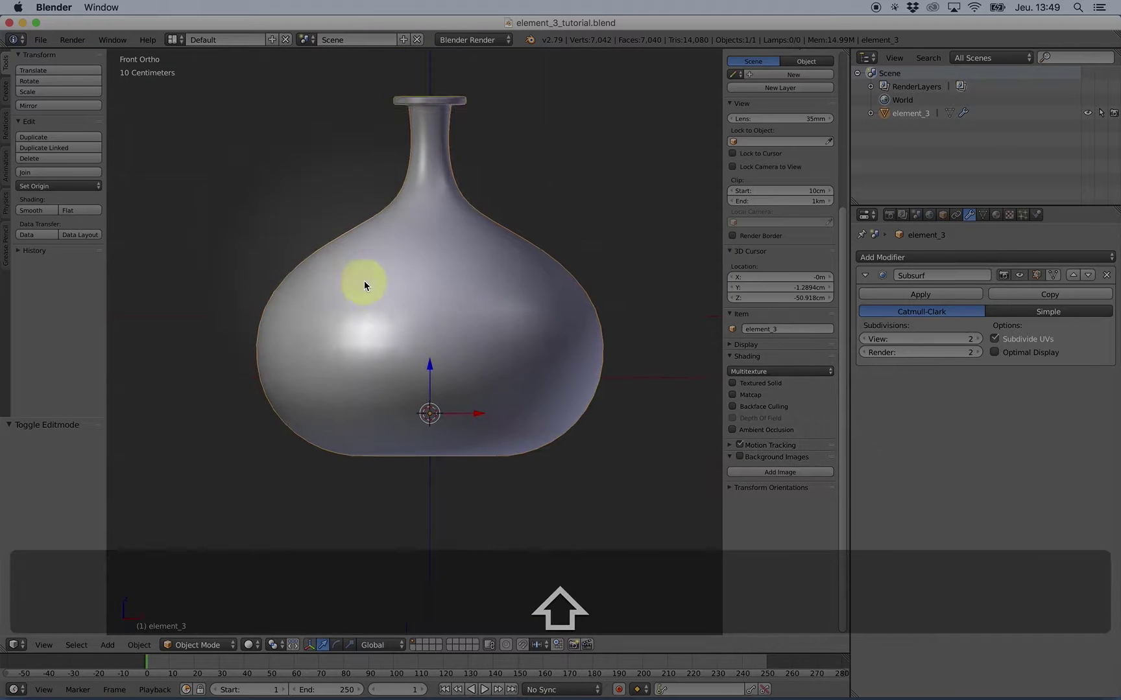
- Clear the bottle's location to place its origin at the world centre and switch to wireframe display
key(alt+g)
scroll(441, 313, up, 4)
key(z)
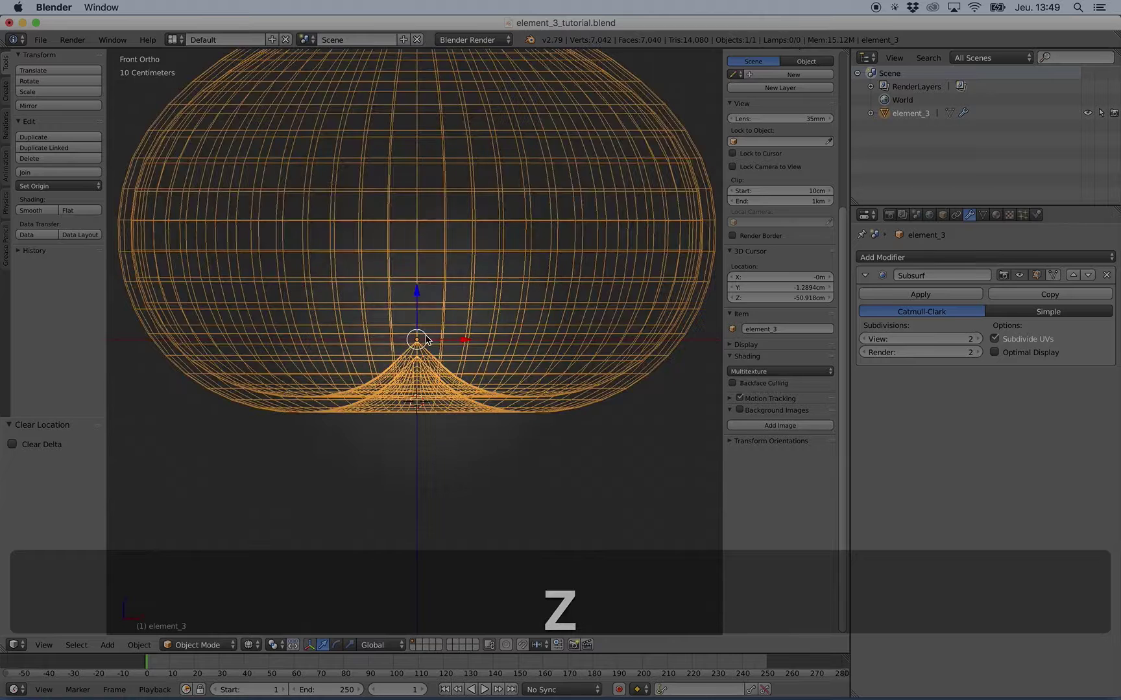
- In Edit Mode, hide the face normals display and zoom in on the bottle's base in wireframe
key(Tab)
key(z)
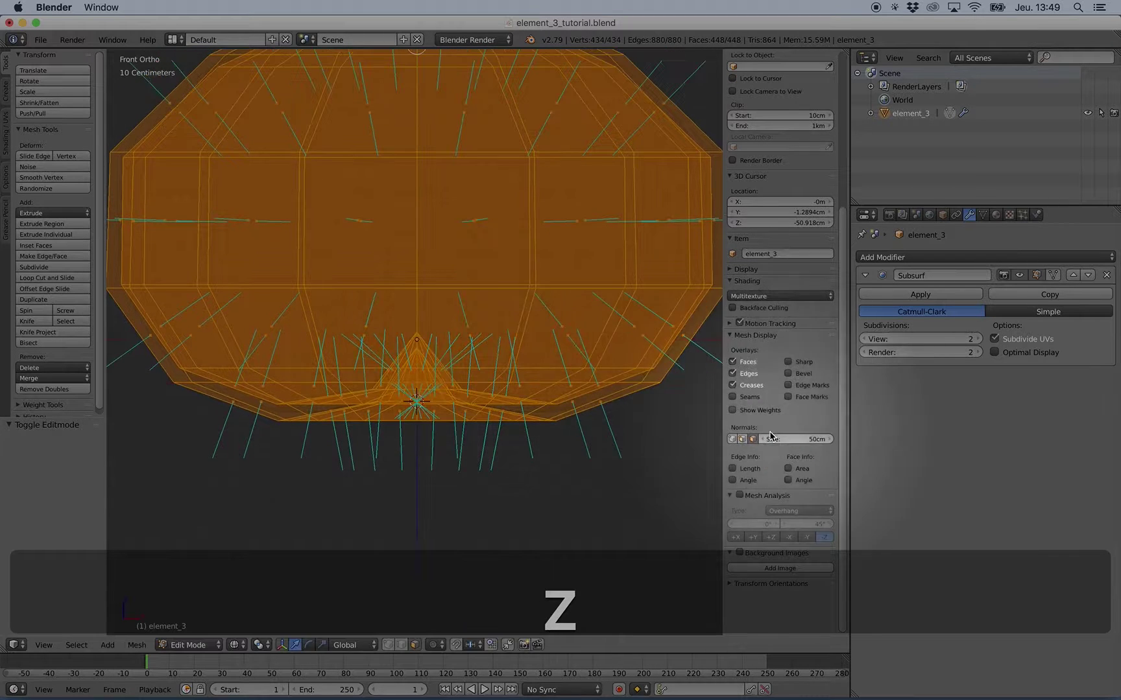
scroll(751, 476, up, 2)
click(752, 493)
scroll(443, 255, up, 3)
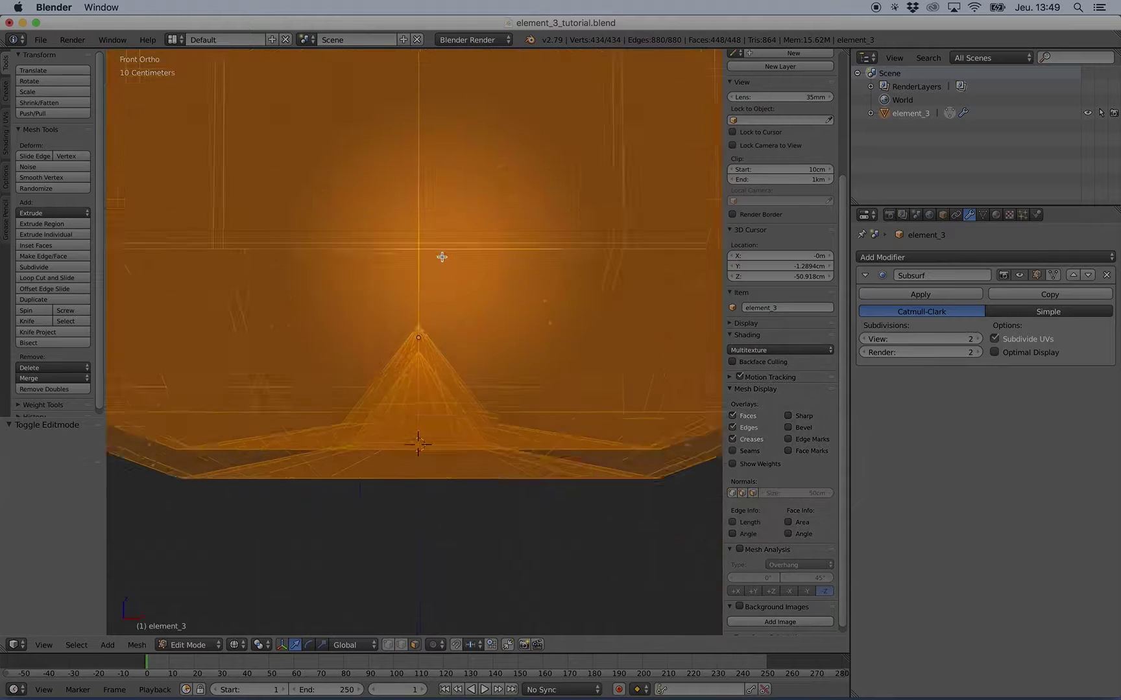
- Move the whole mesh up along Z by about 68.69 cm so its base sits on the object's origin
scroll(457, 312, down, 3)
key(g)
key(z)
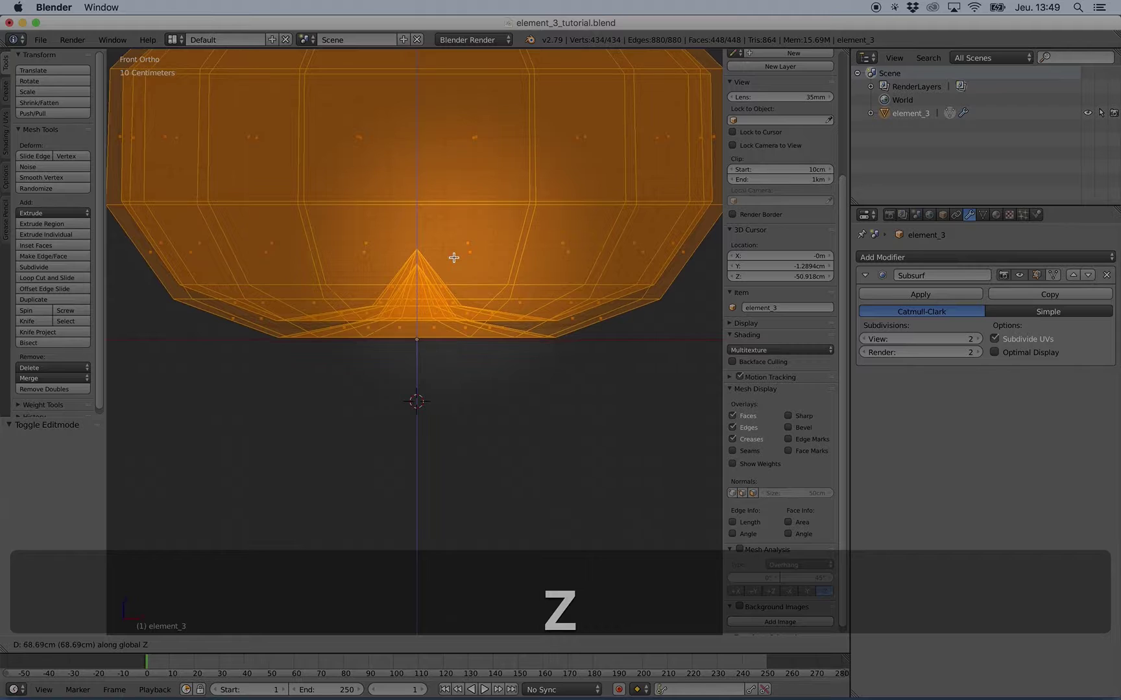
click(453, 257)
key(Tab)
- Check the base's height against the origin and turn on the Subsurf modifier's on-cage display for Edit Mode
scroll(433, 307, up, 3)
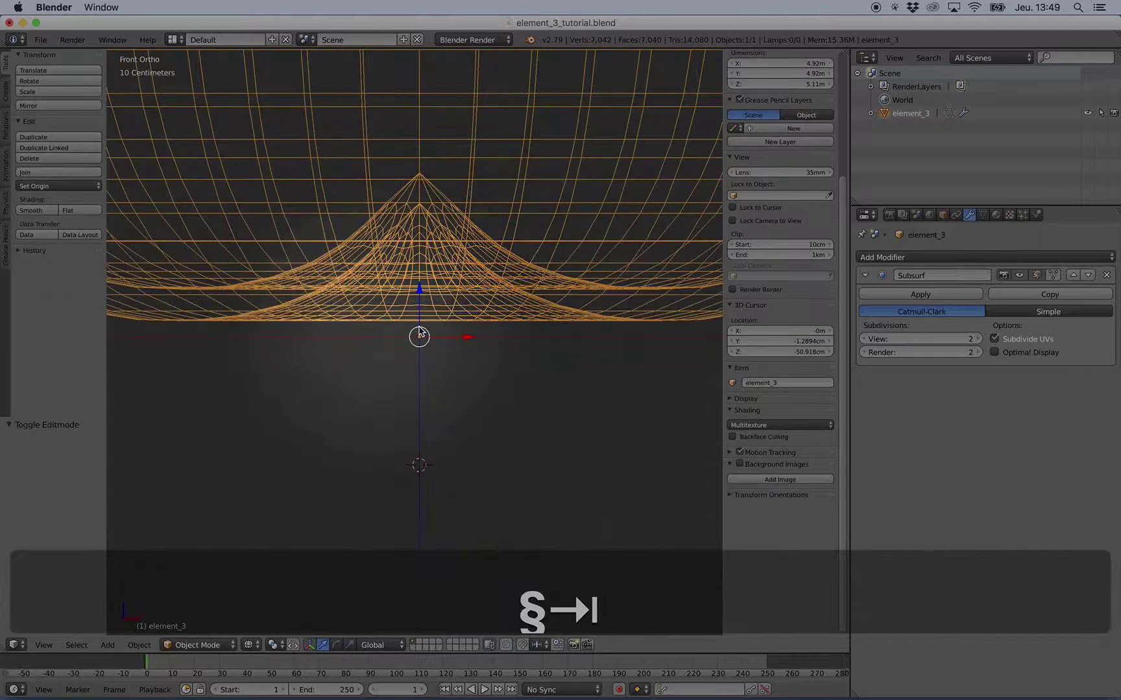
scroll(431, 331, down, 3)
key(Tab)
key(Tab)
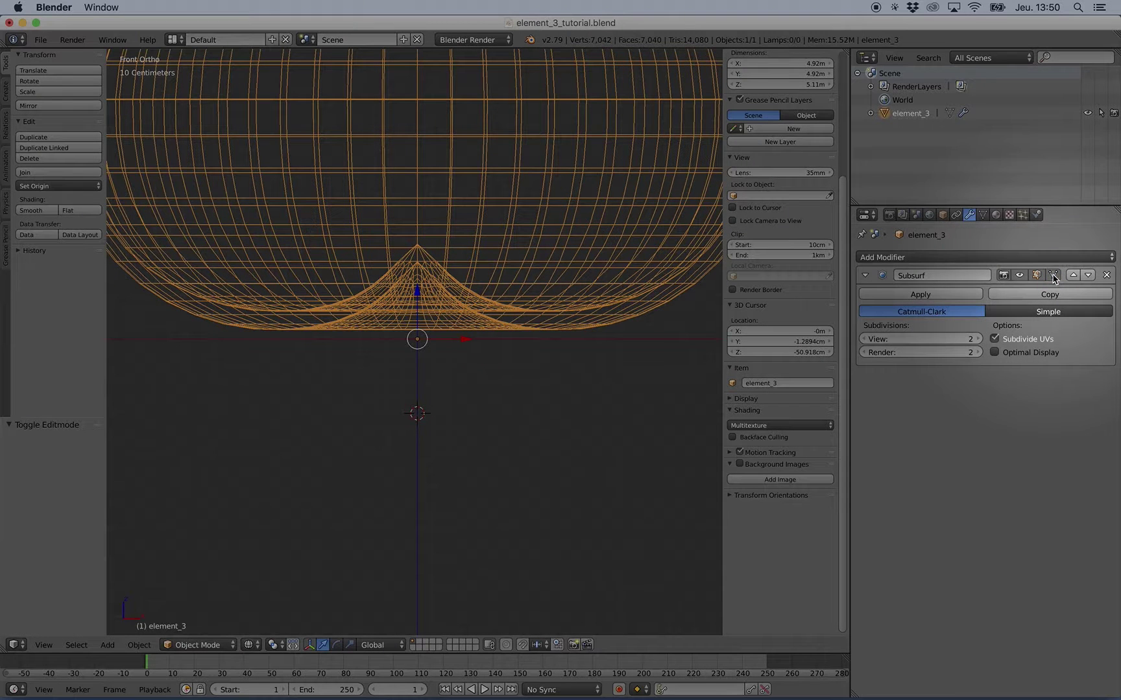
key(Tab)
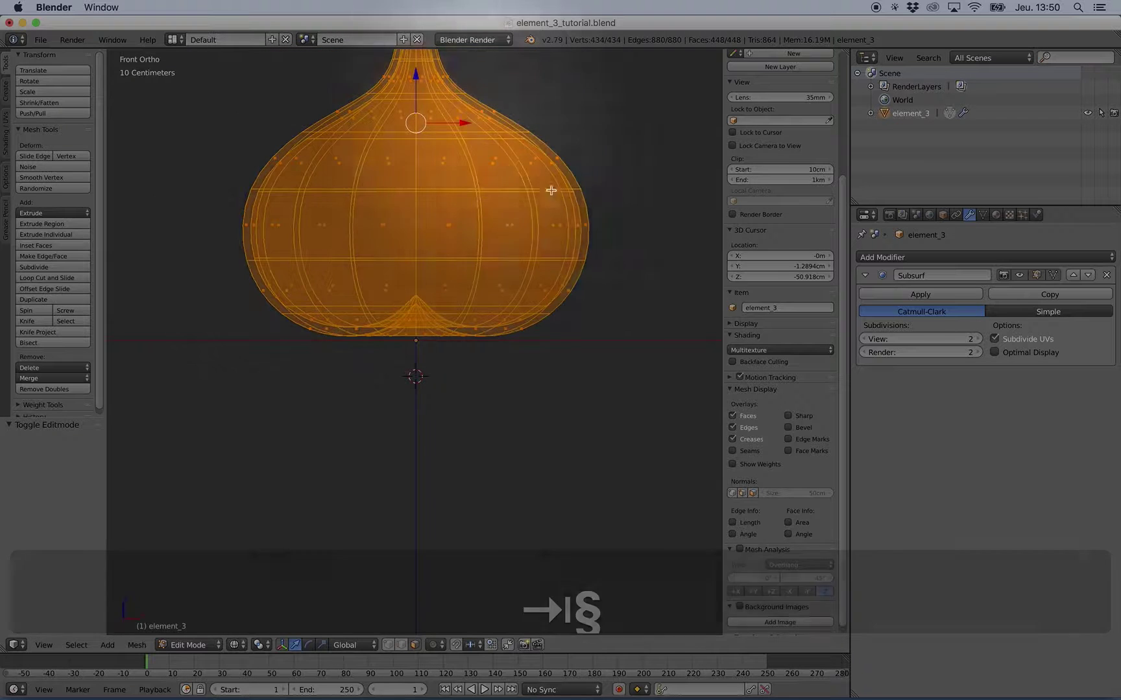
- Lower the whole mesh about 6.29 cm along Z so the subdivided base sits on the origin, and return to Object Mode
scroll(434, 280, up, 4)
scroll(434, 280, up, 4)
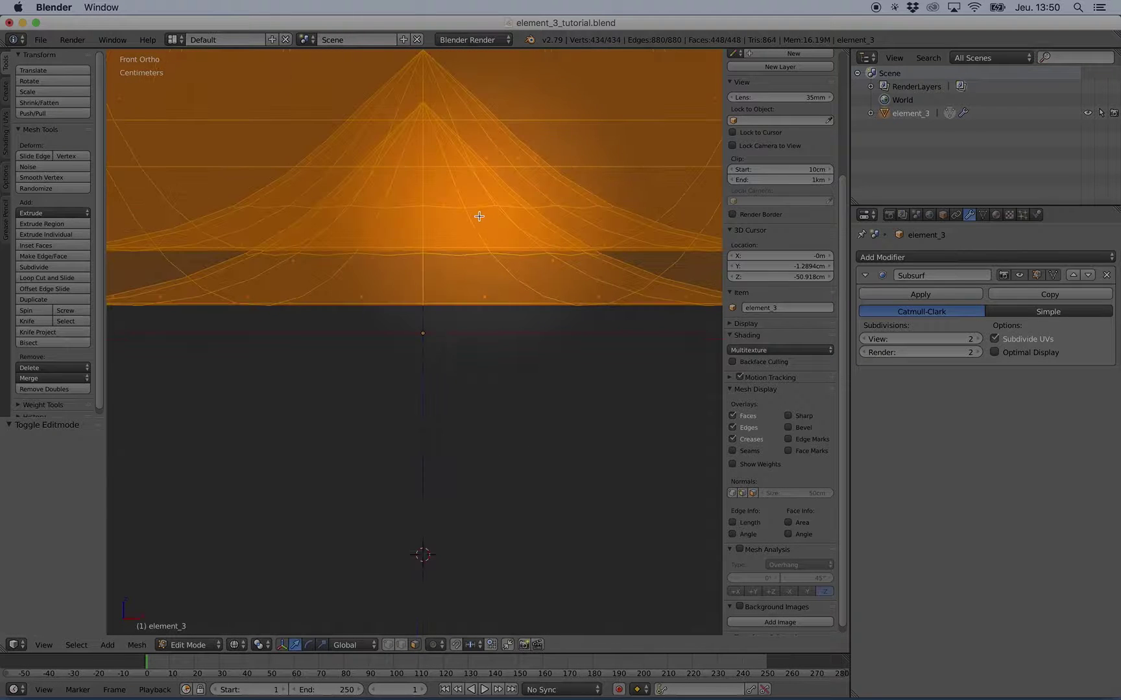
key(g)
key(z)
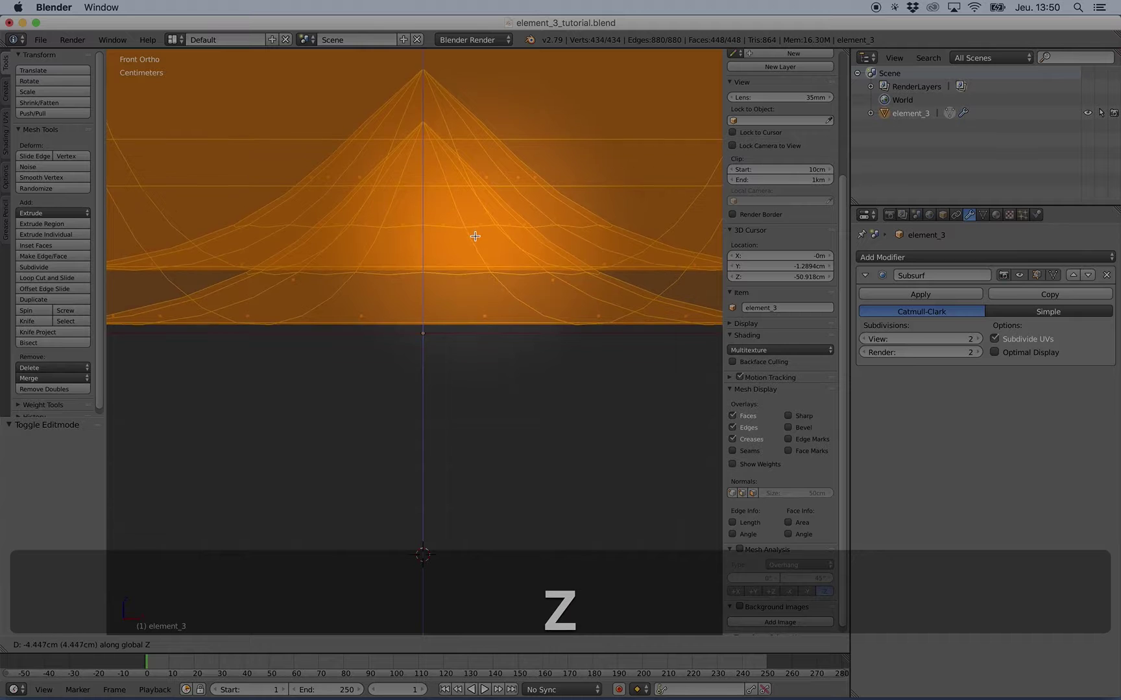
click(474, 244)
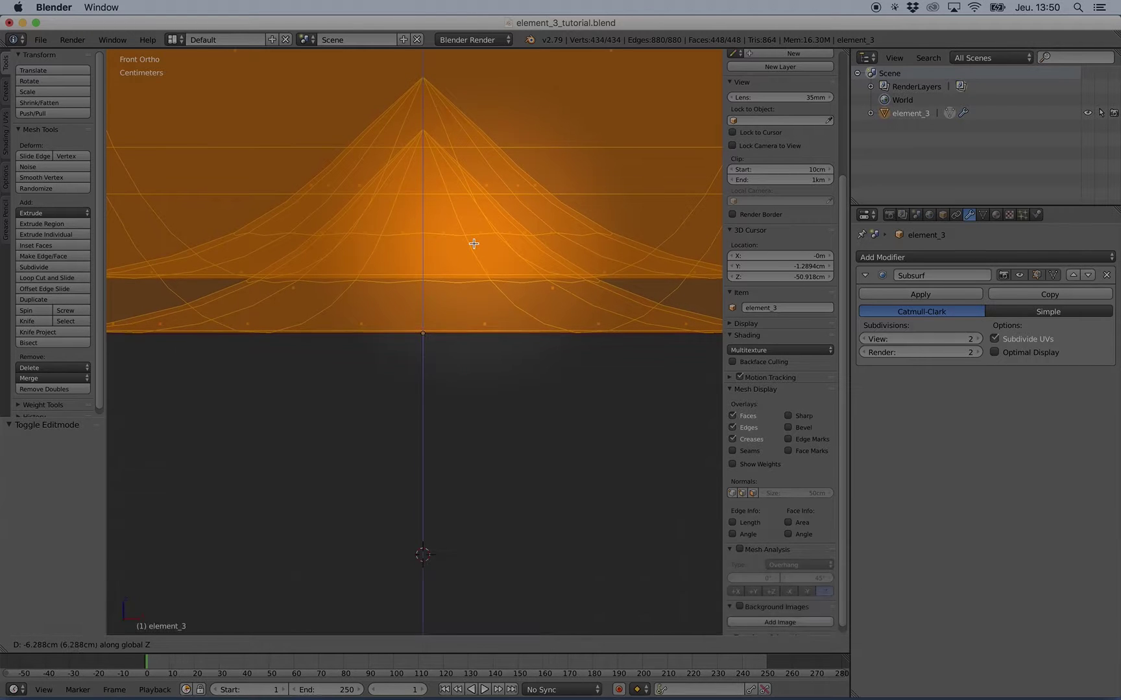
key(Tab)
- Examine the subdivided base against the origin and compare it between Object Mode and Edit Mode
scroll(422, 324, down, 6)
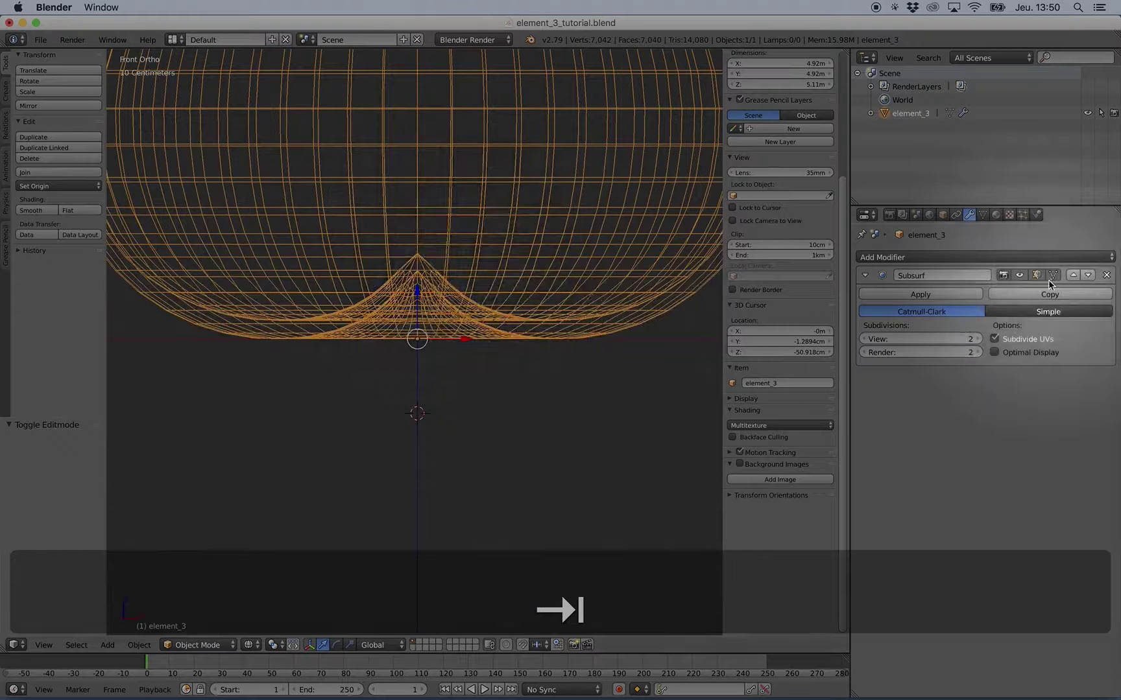
scroll(606, 347, up, 5)
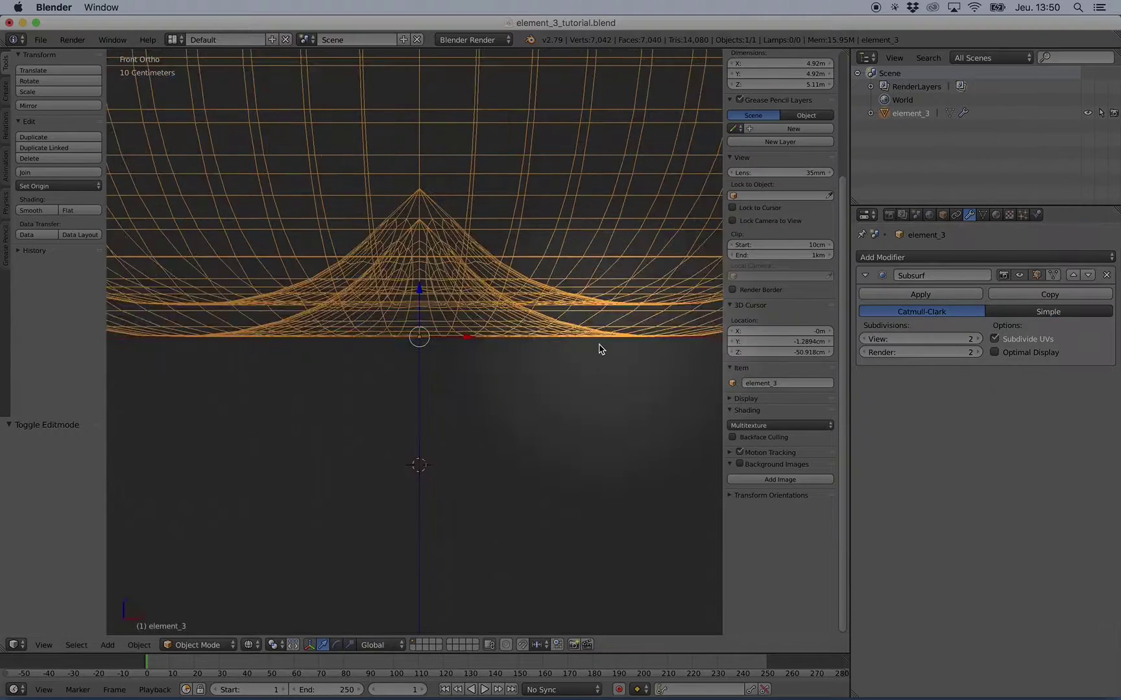
scroll(428, 345, down, 4)
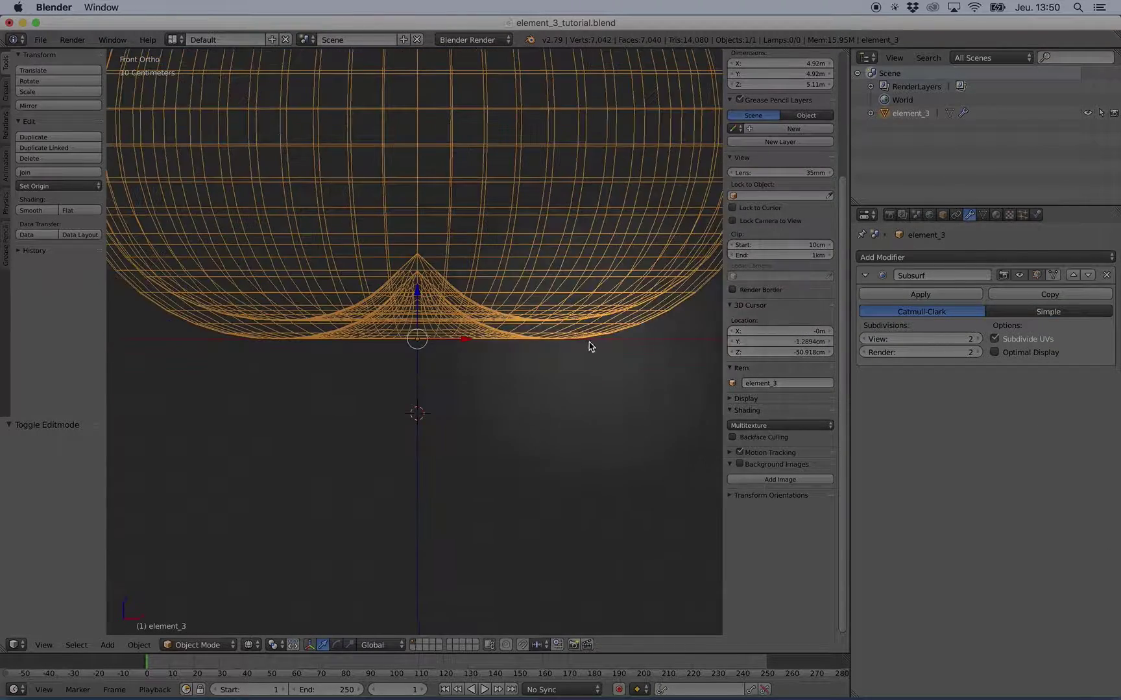
key(Tab)
key(Tab)
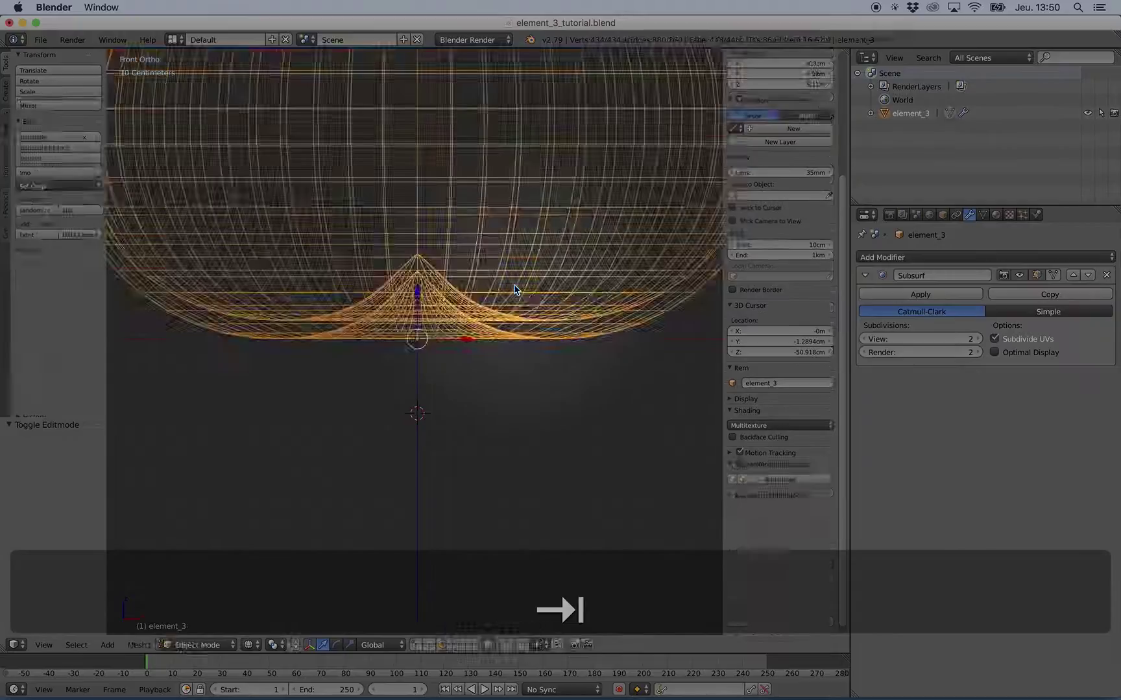
key(Tab)
key(Tab)
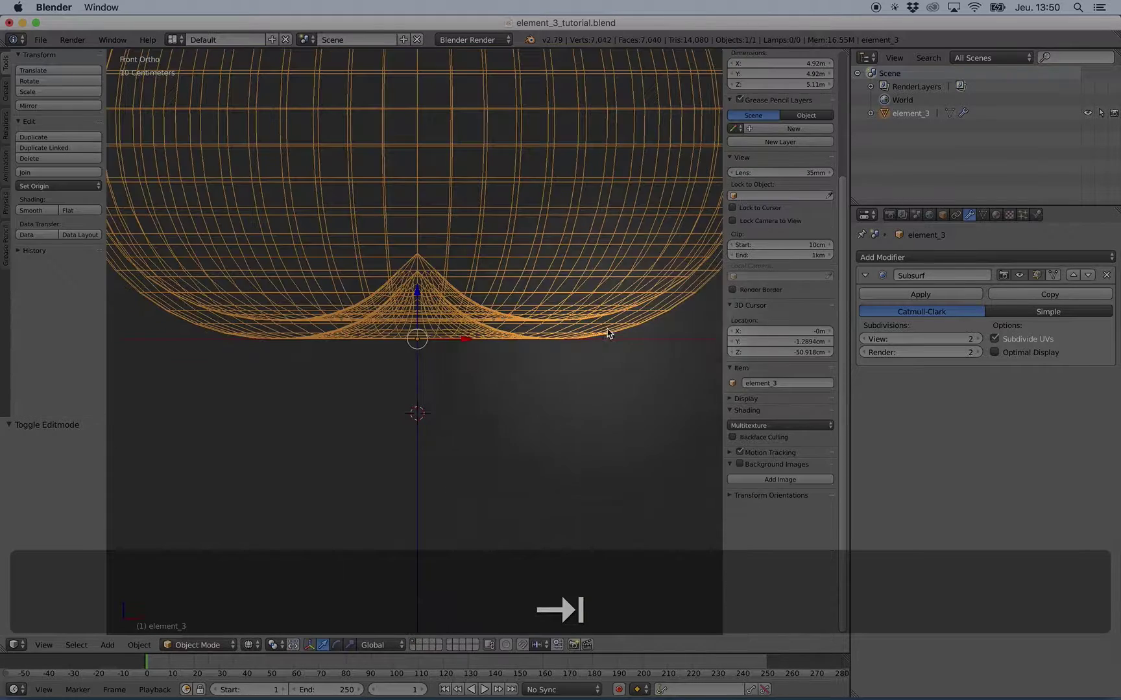
- Switch the viewport to solid shading and frame the bottle's body and base in the front orthographic view
scroll(483, 322, down, 4)
key(KP_5)
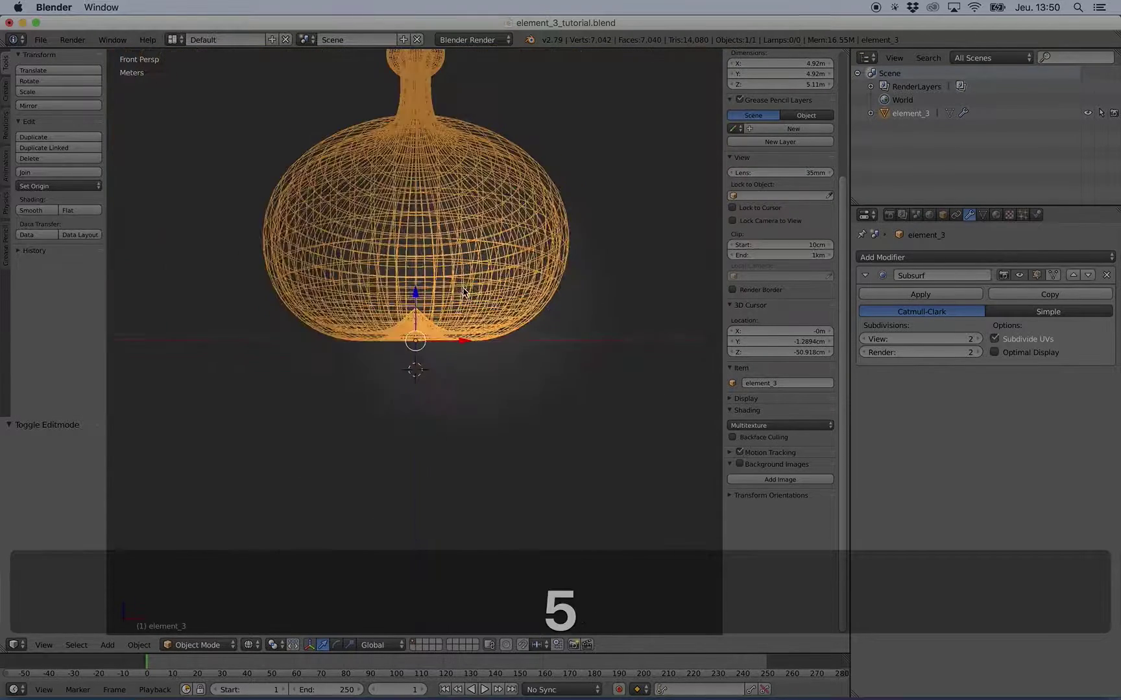
middle_drag(483, 305, 455, 292)
key(z)
key(KP_1)
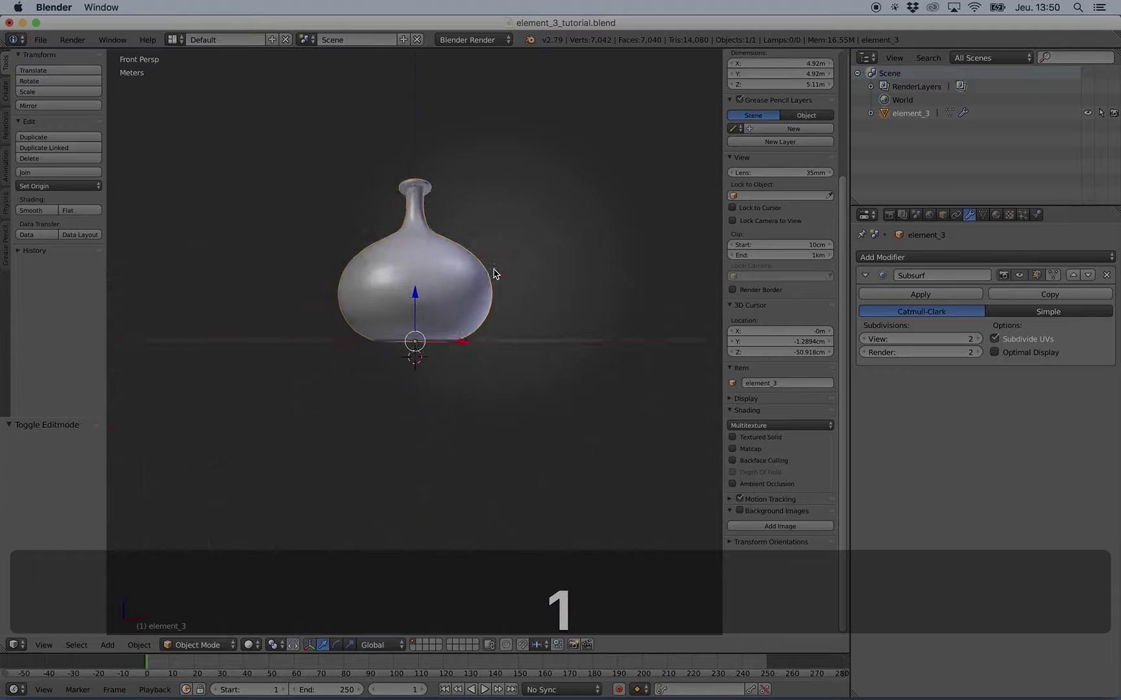
key(KP_5)
scroll(778, 194, up, 5)
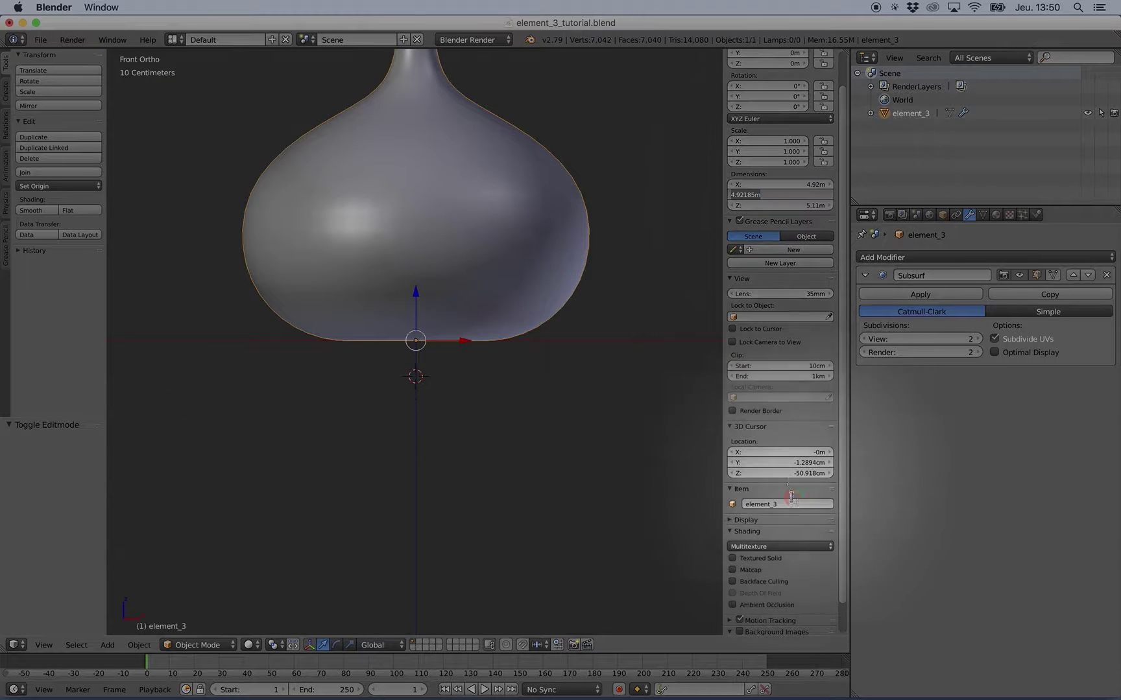
- Place the 3D cursor at X 0, Y 0 and Z 35 cm as a height reference
key(Tab)
text(0)
key(Tab)
text(0)
scroll(397, 342, up, 6)
shift+middle_drag(500, 300, 500, 318)
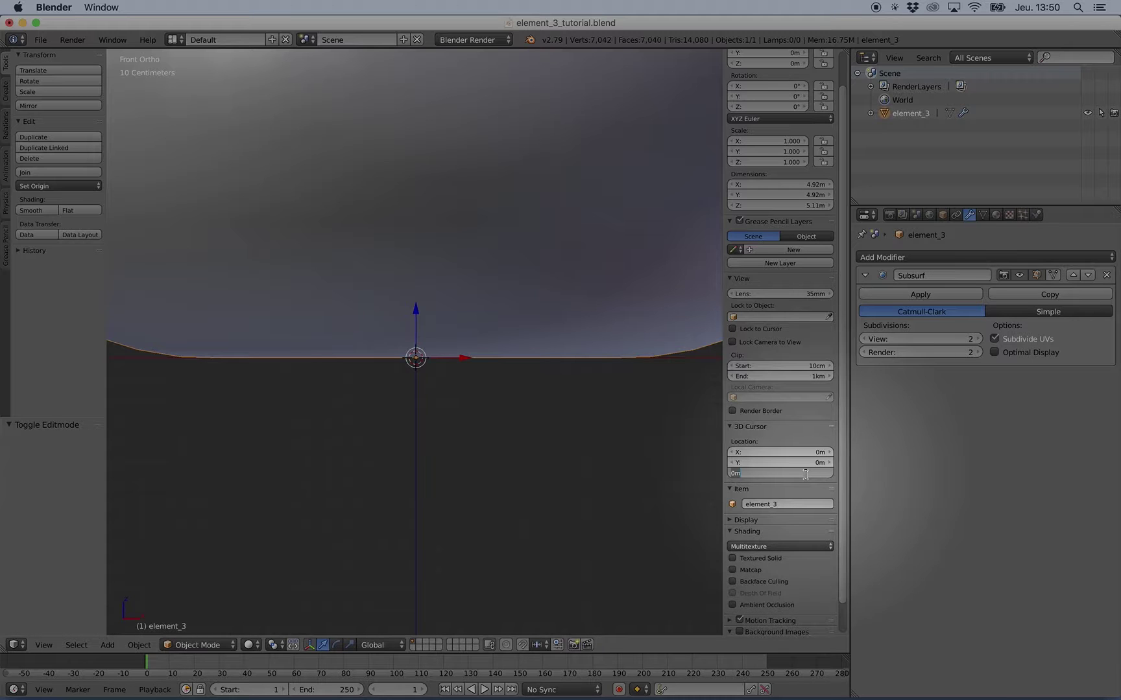
text(35c)
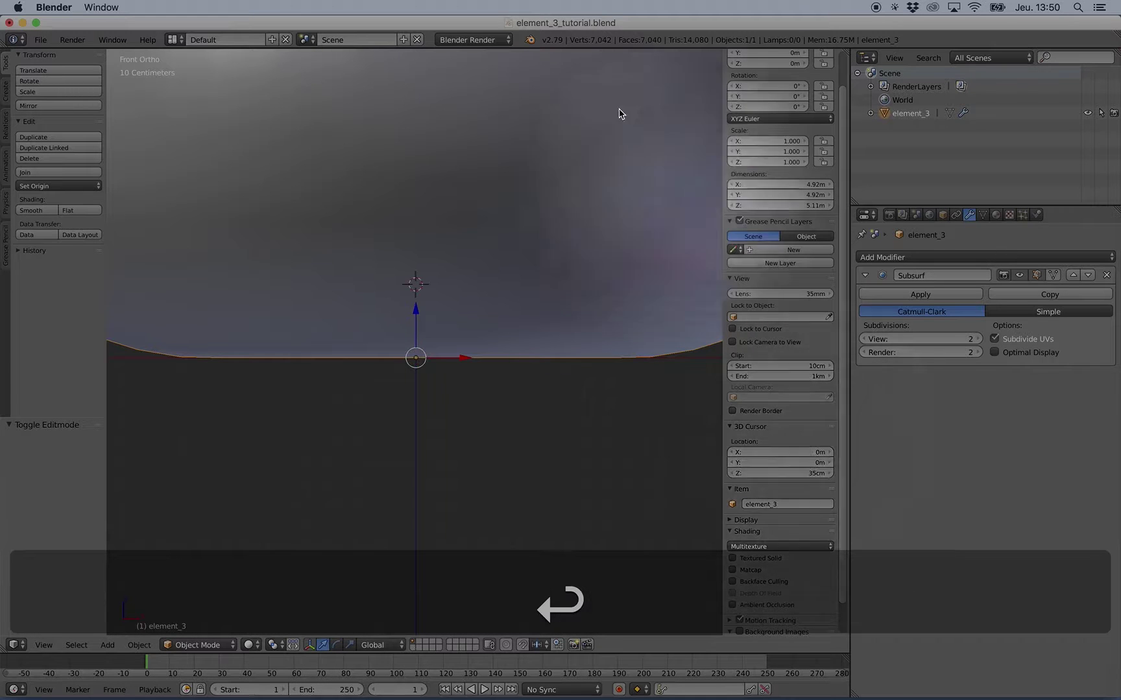
- Scale the bottle down uniformly to about 0.064 so its rim nearly reaches the 3D cursor, and frame it in perspective
text(s)
click(500, 238)
key(s)
click(506, 264)
key(s)
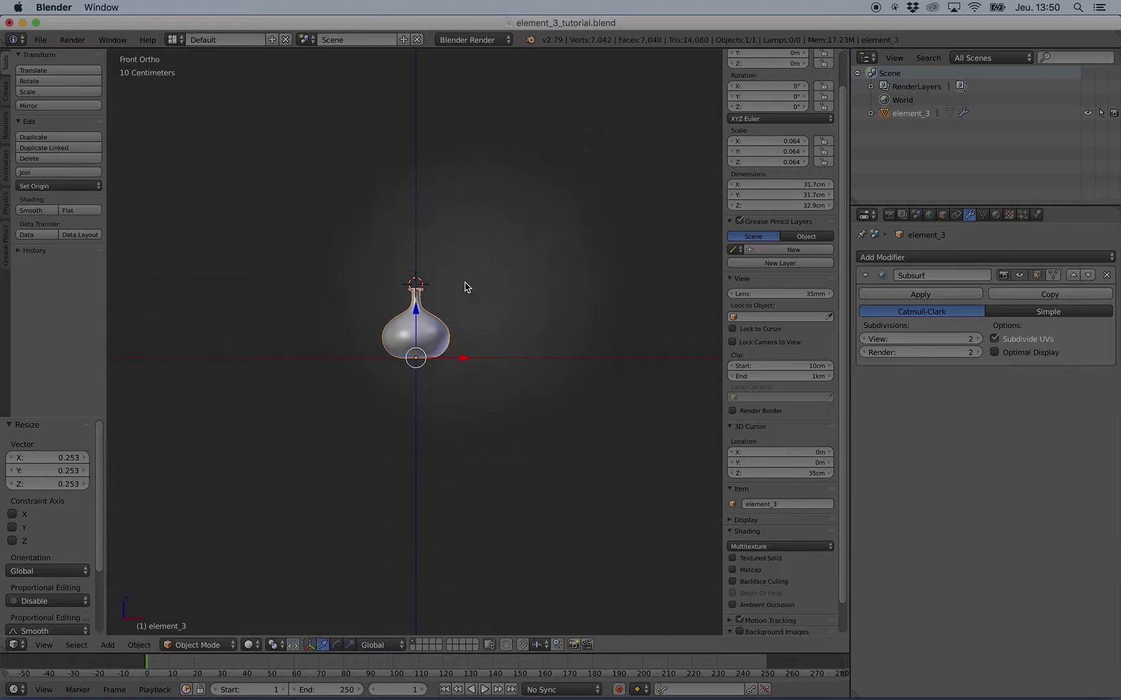
key(KP_5)
middle_drag(458, 281, 481, 322)
key(KP_Decimal)
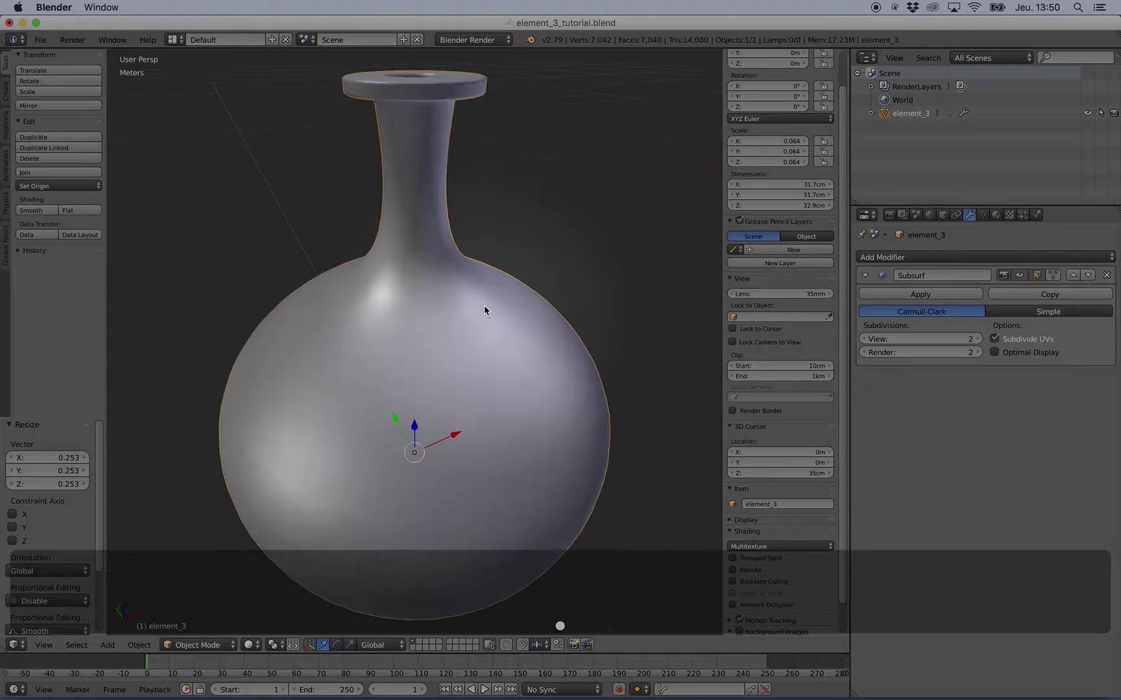
- Compare the bottle's shape with the Subsurf modifier's viewport subdivisions at 0 and at 2
click(864, 340)
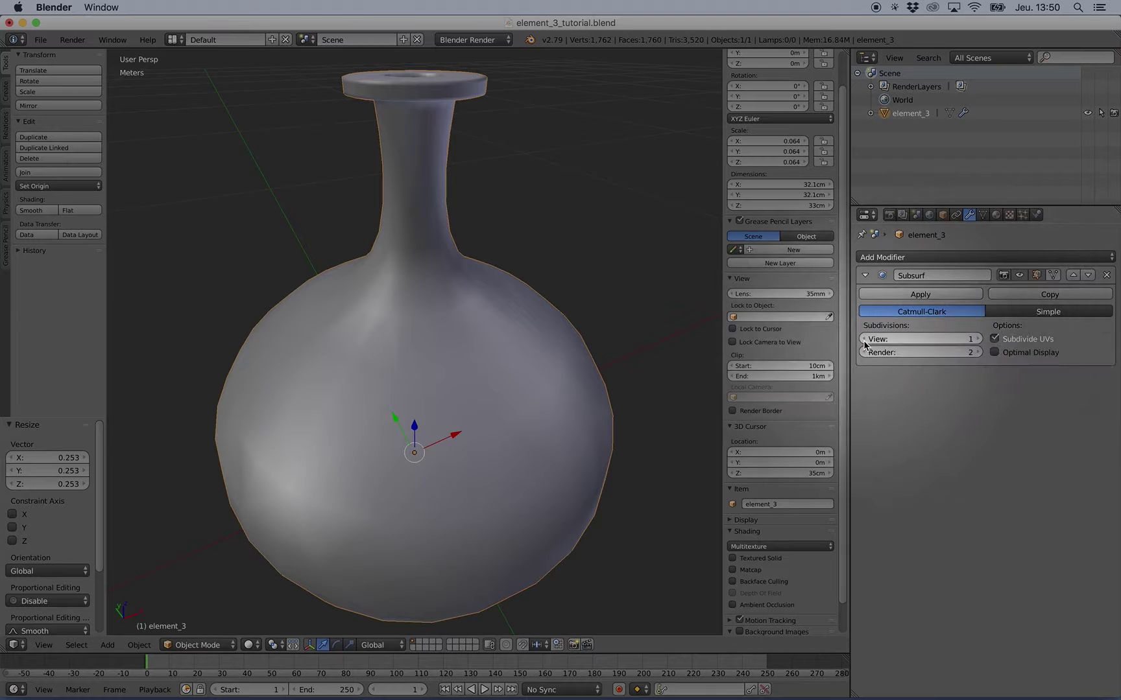
click(864, 342)
middle_drag(442, 253, 452, 271)
scroll(452, 270, down, 2)
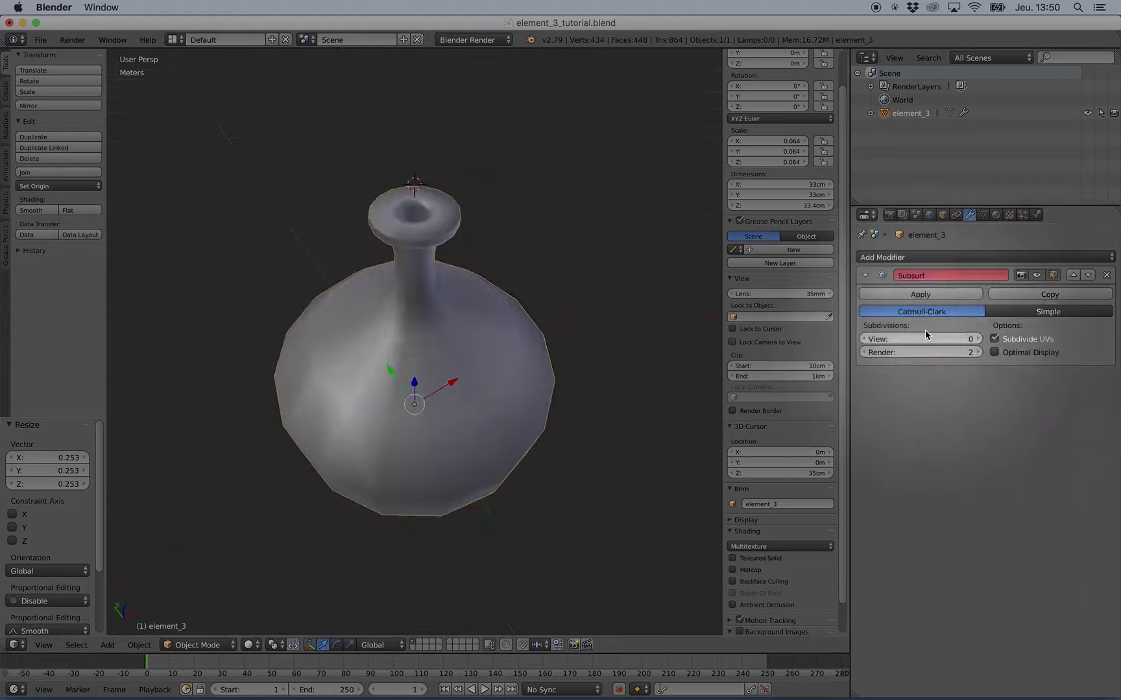
click(976, 341)
click(975, 341)
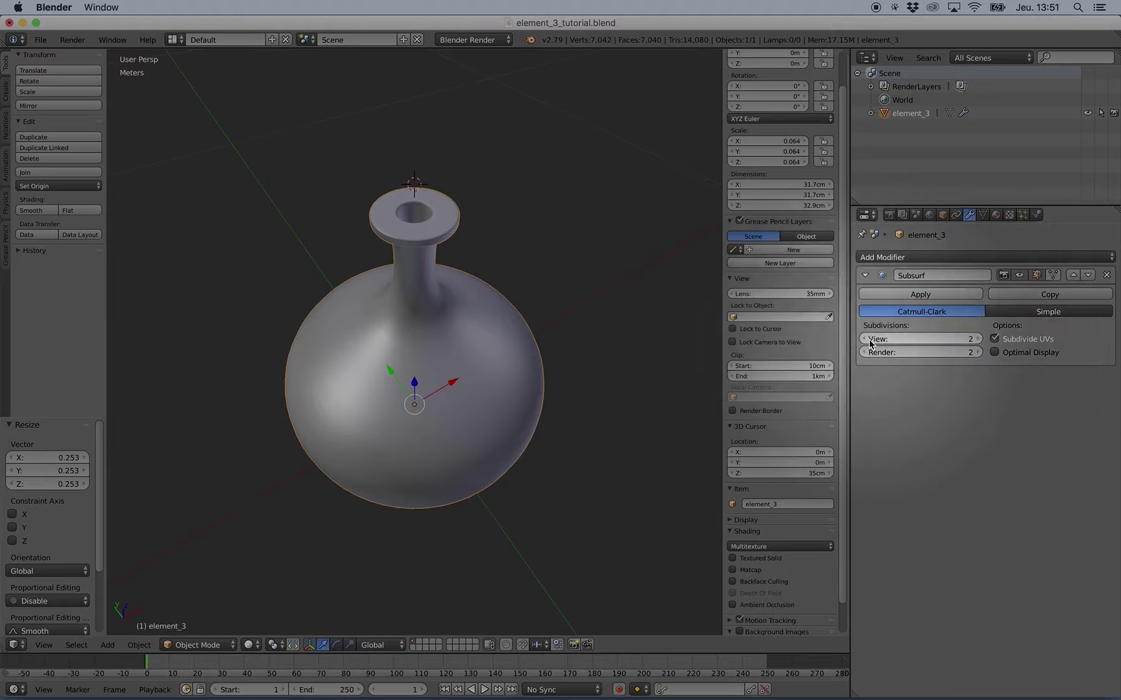
- Set the Subsurf modifier's viewport subdivisions to 0
click(867, 341)
click(866, 341)
middle_drag(540, 315, 572, 289)
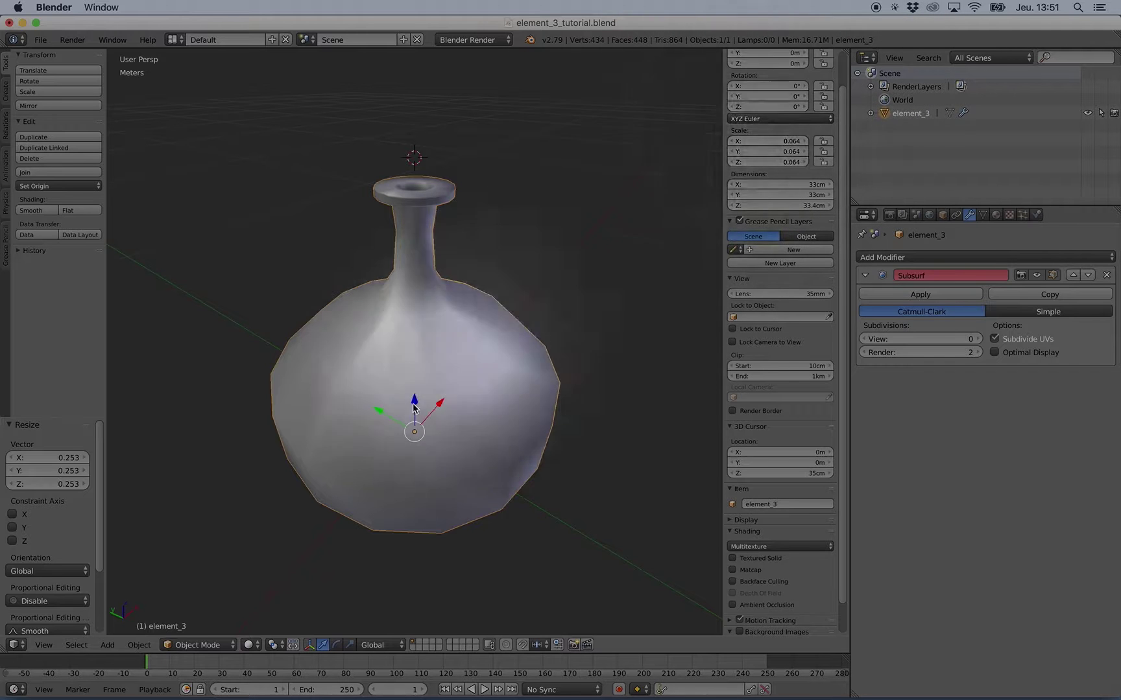
- Apply the bottle's rotation and scale, and save the file over element_3_tutorial.blend
click(139, 645)
mouse_move(155, 543)
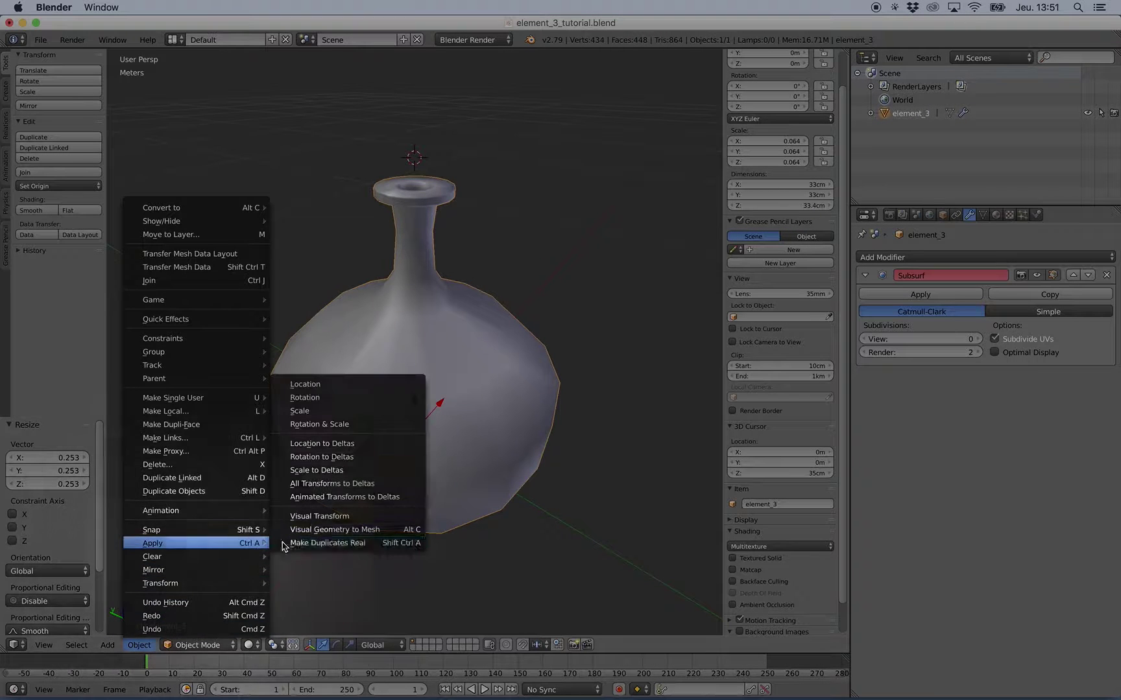
click(314, 424)
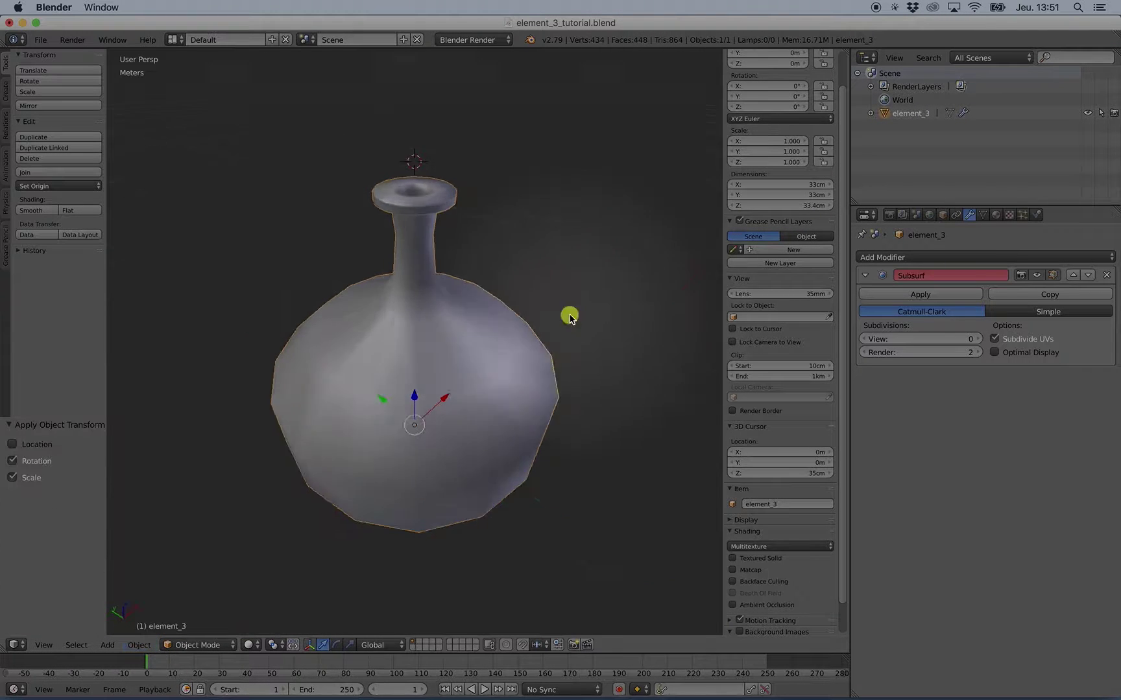
shift+middle_drag(436, 373, 450, 351)
scroll(730, 268, up, 2)
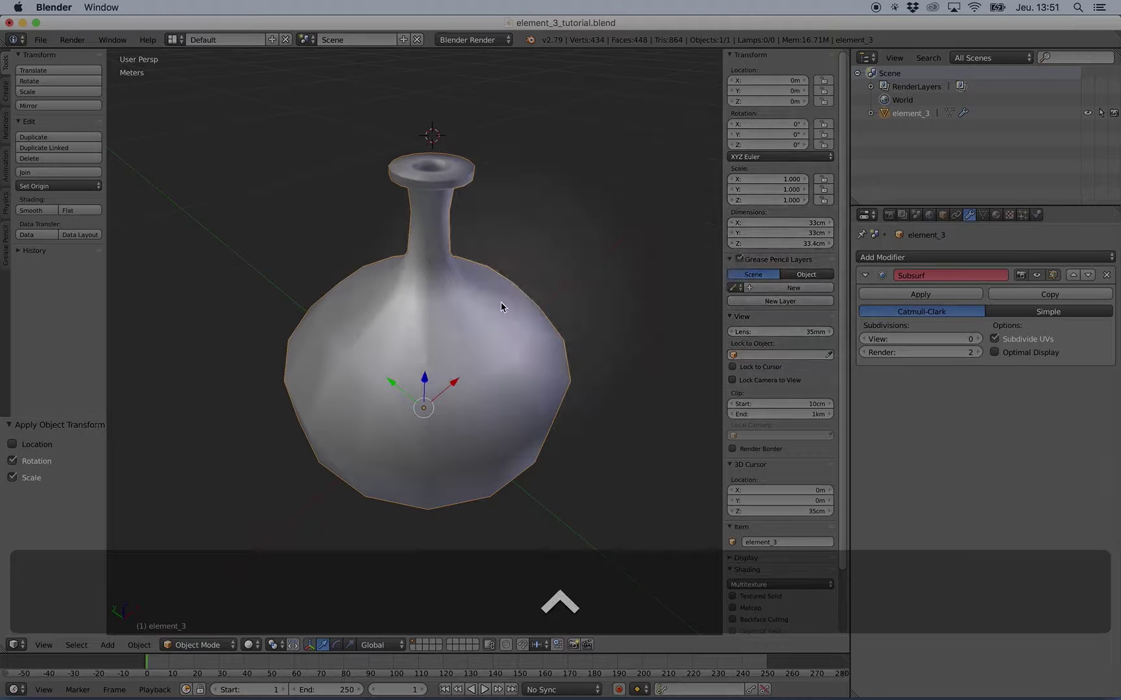
key(ctrl+w)
click(500, 303)
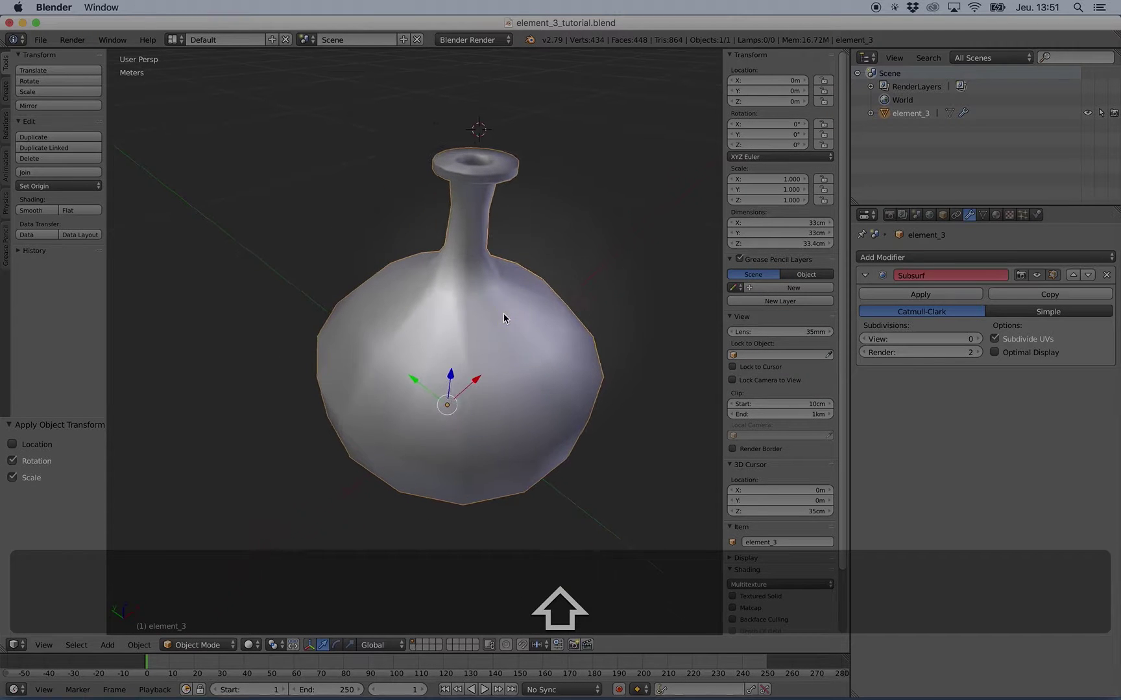